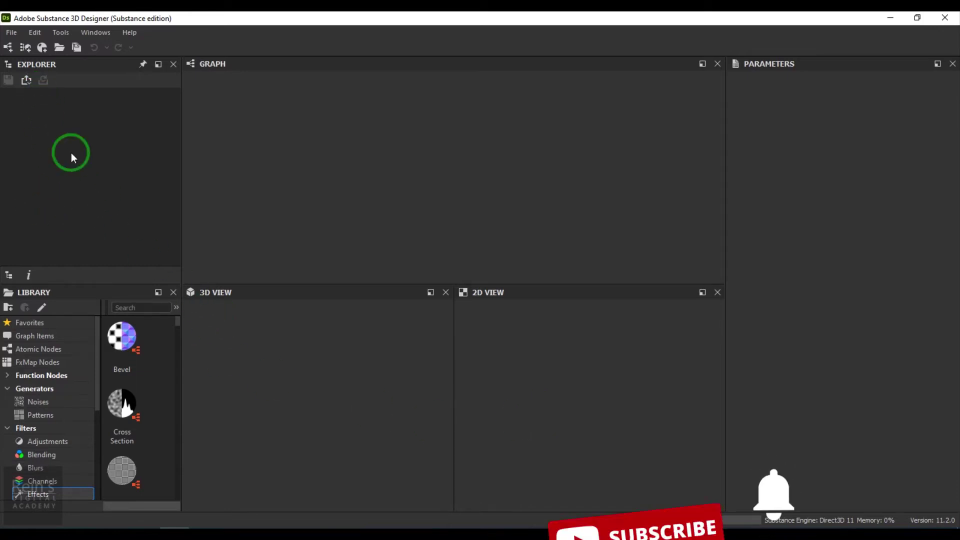
- Bring up File > New package with the Substance graph... option showing
click(13, 32)
mouse_move(31, 49)
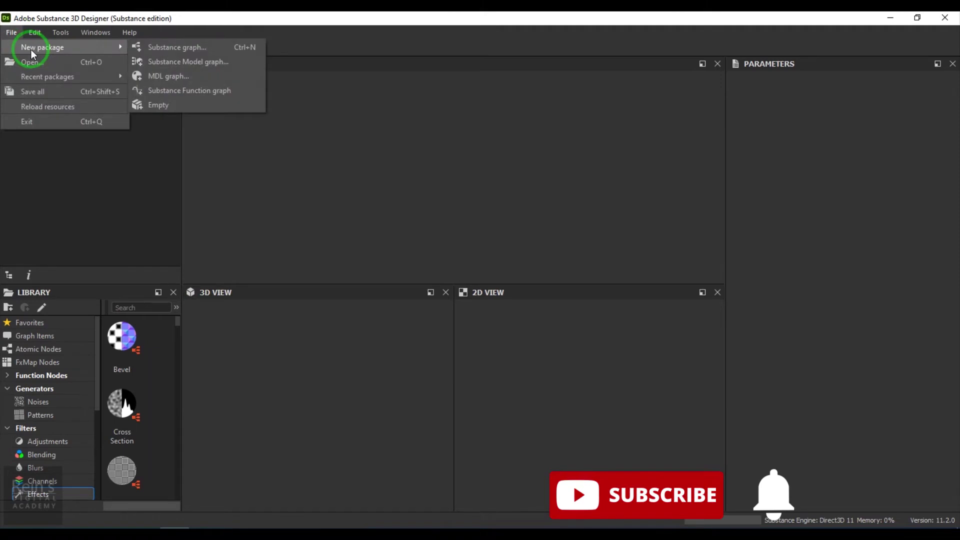
- Compare templates, then create a 2048 px Substance graph from the Metallic Roughness template
click(211, 47)
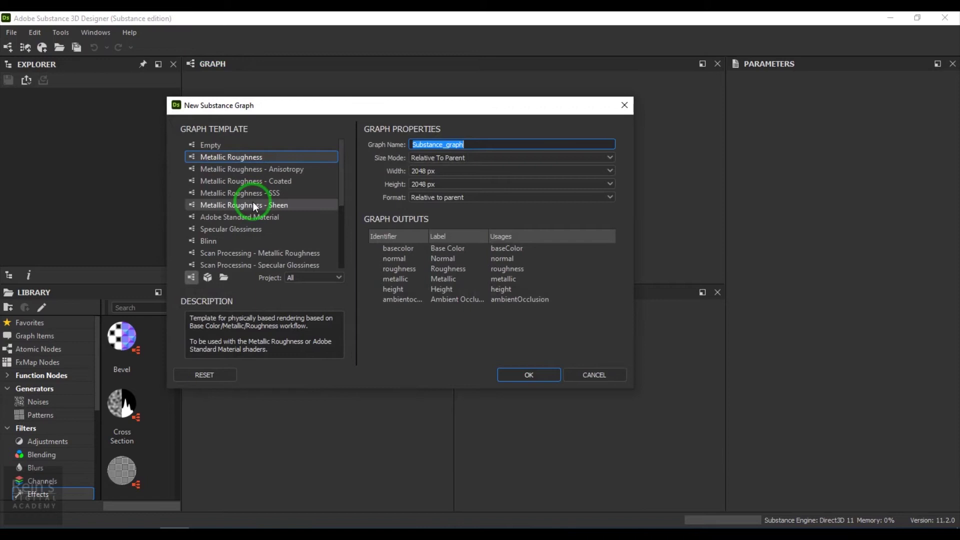
click(212, 146)
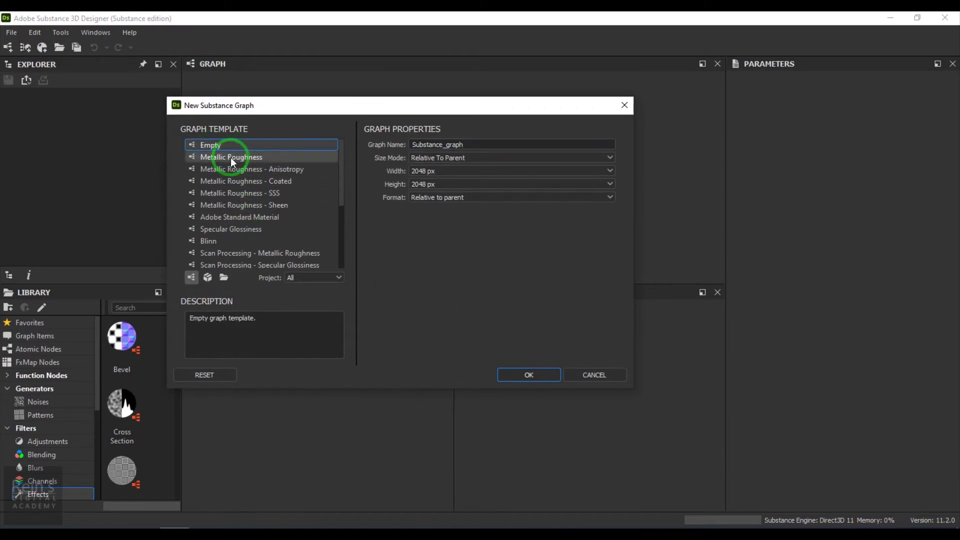
click(231, 158)
click(234, 170)
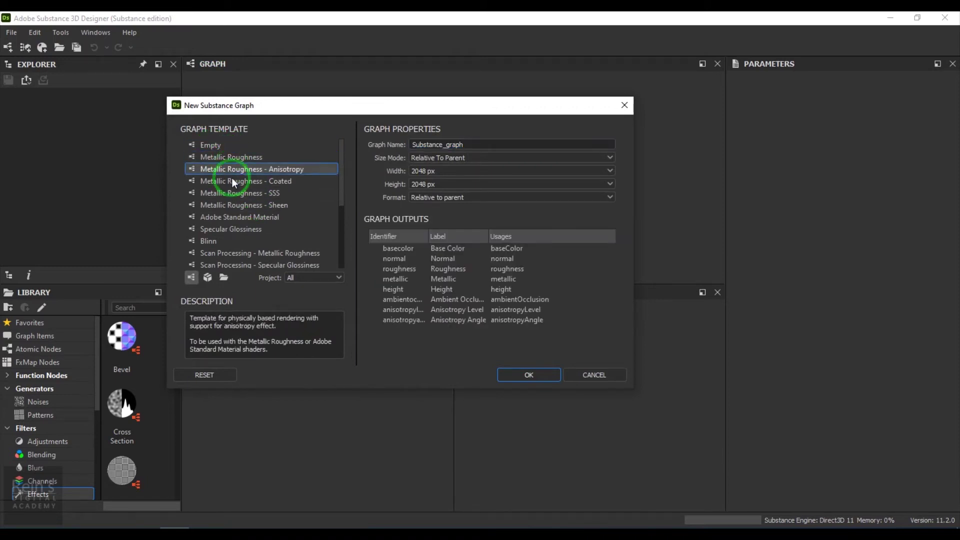
click(236, 215)
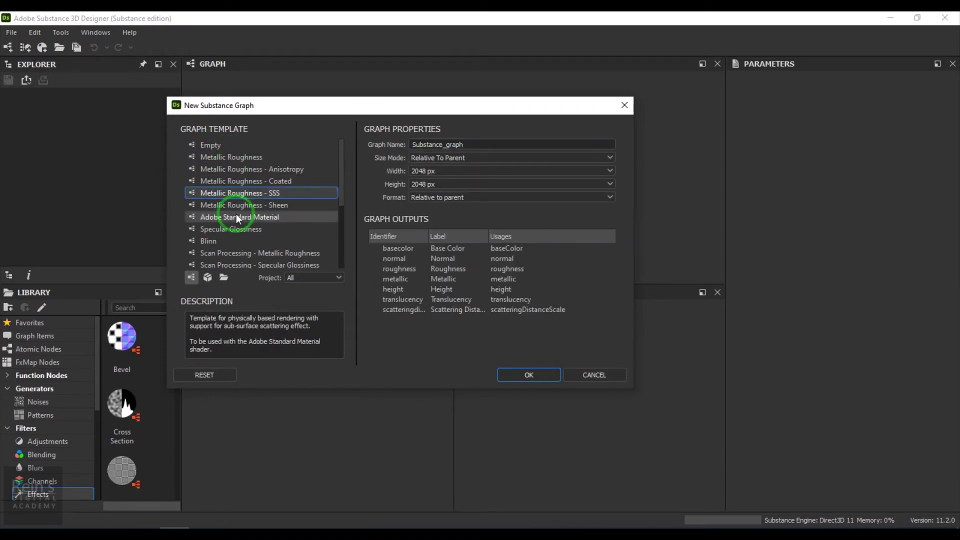
click(237, 160)
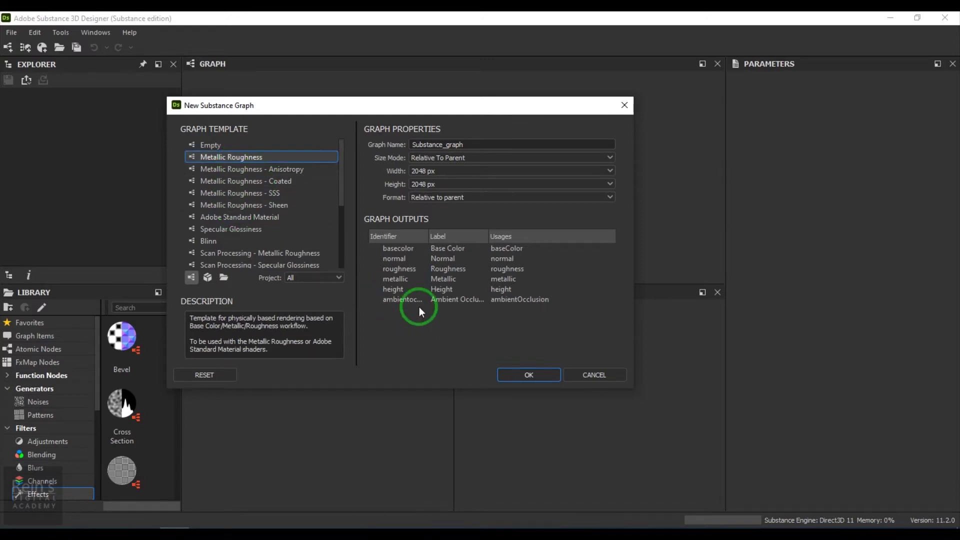
click(216, 145)
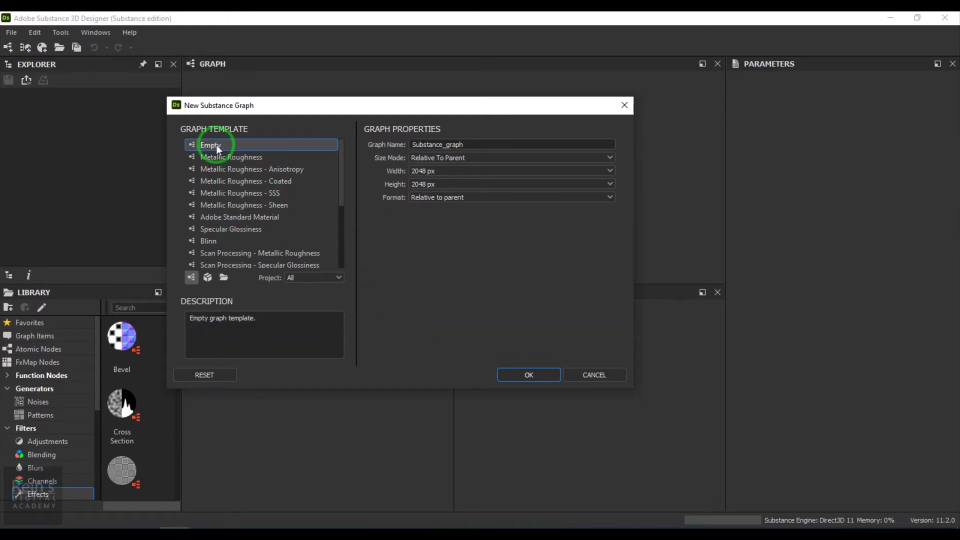
click(226, 157)
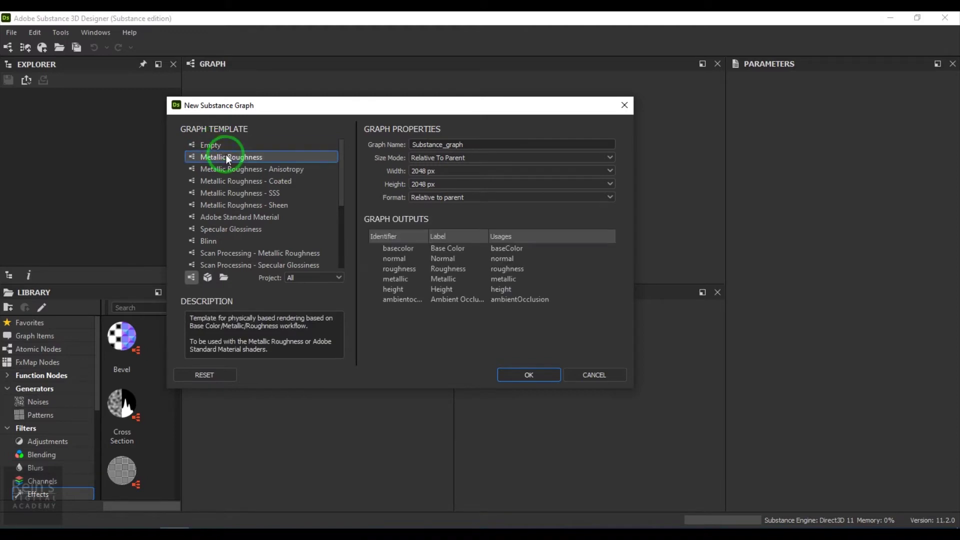
click(514, 385)
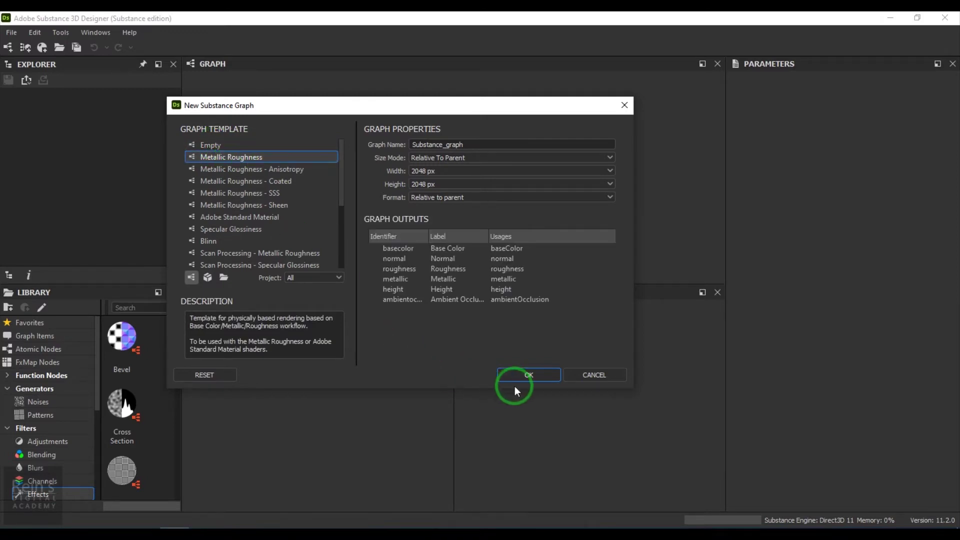
click(439, 191)
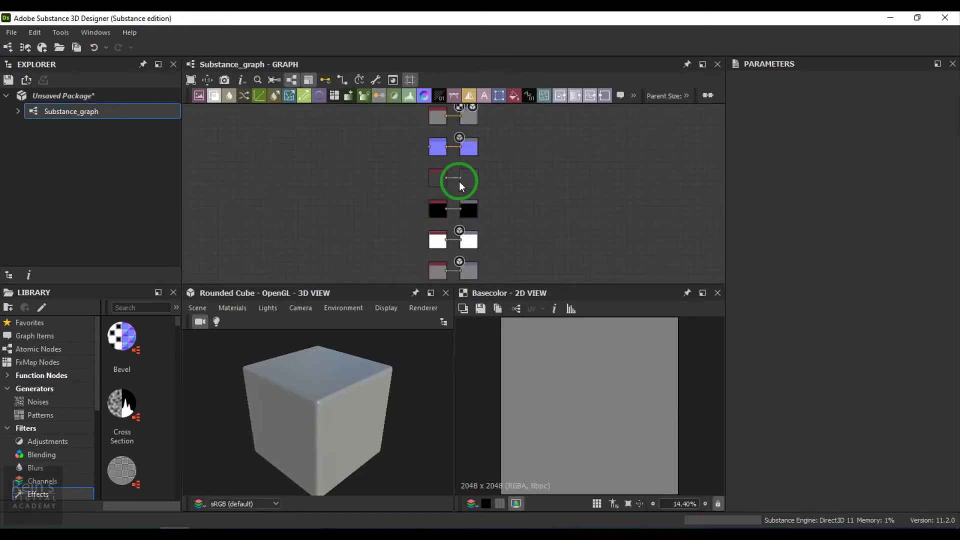
scroll(460, 181, up, 2)
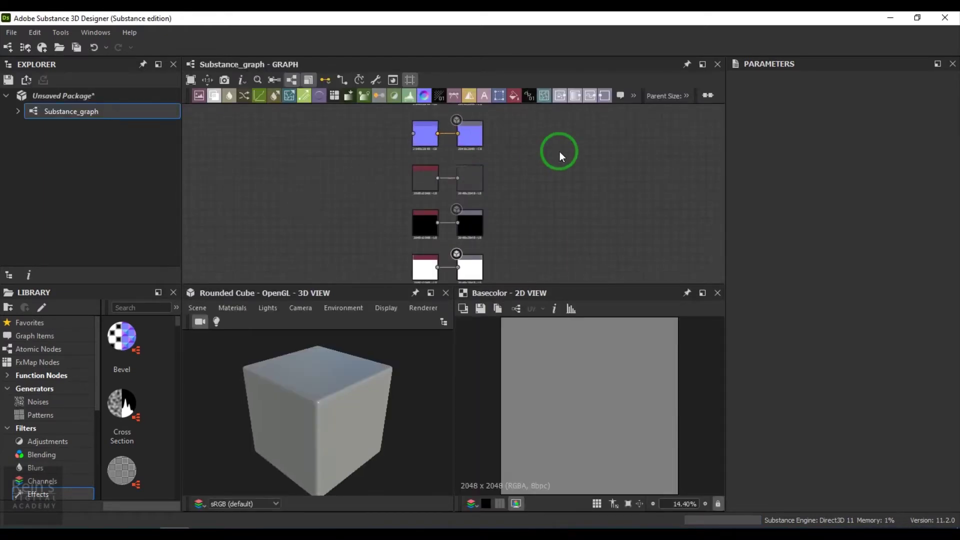
middle_drag(558, 150, 590, 137)
scroll(554, 227, up, 3)
middle_drag(583, 232, 580, 141)
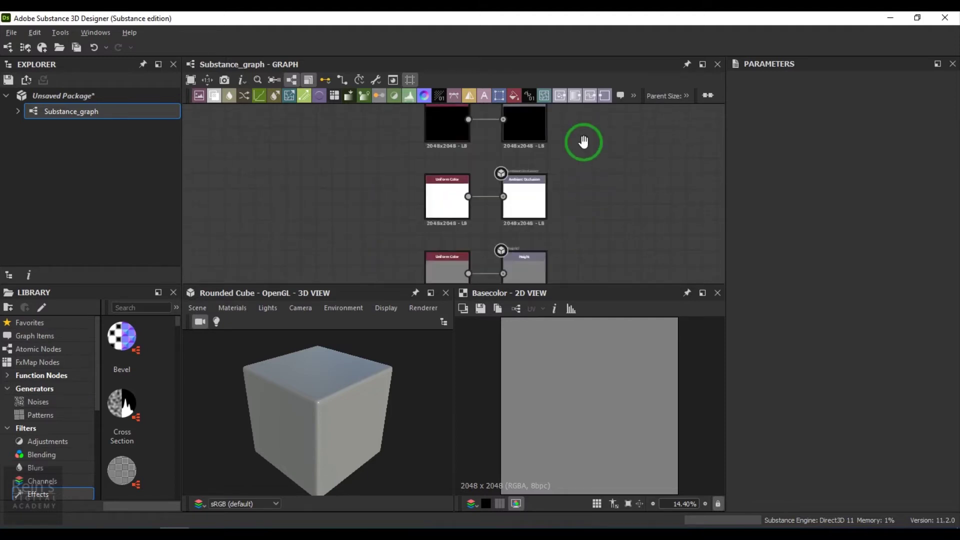
middle_drag(585, 193, 589, 264)
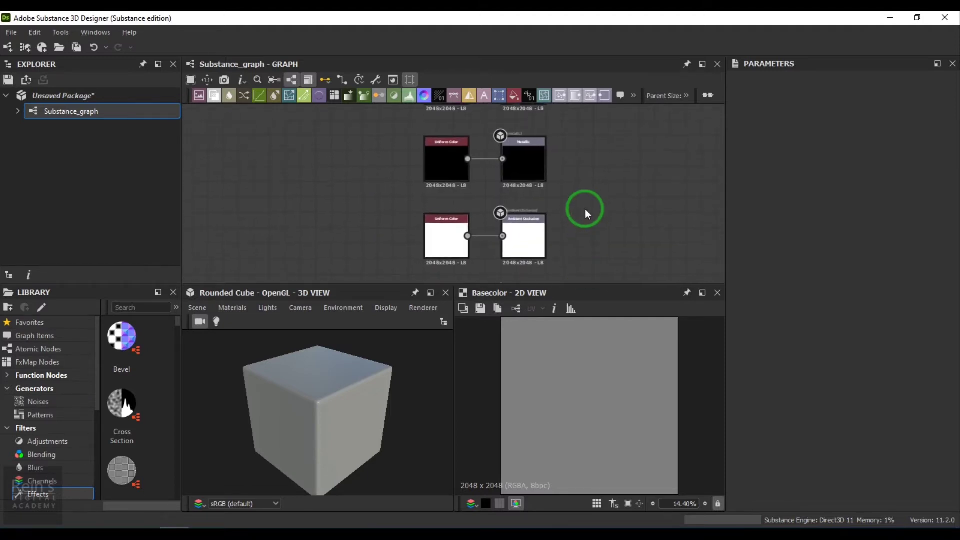
scroll(582, 208, down, 3)
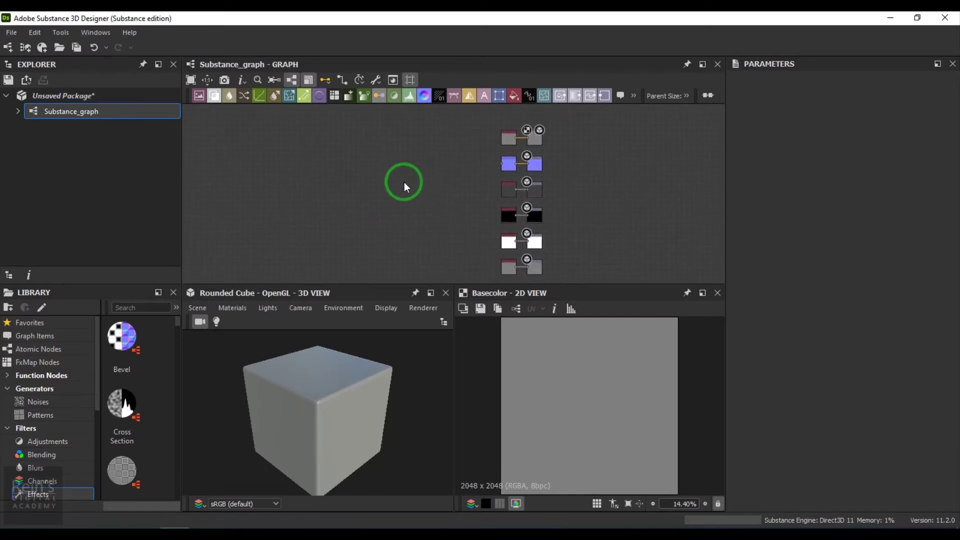
key(space)
click(314, 173)
key(space)
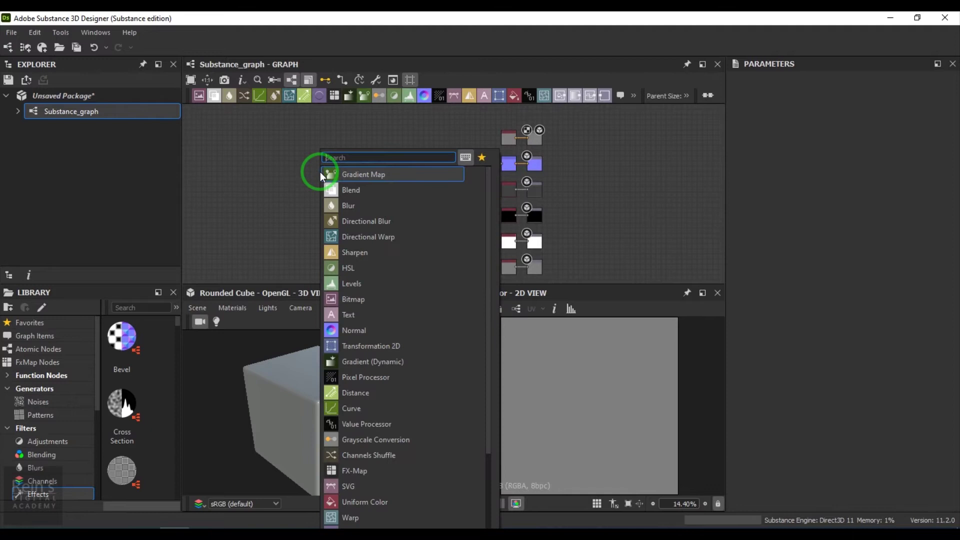
text(tile)
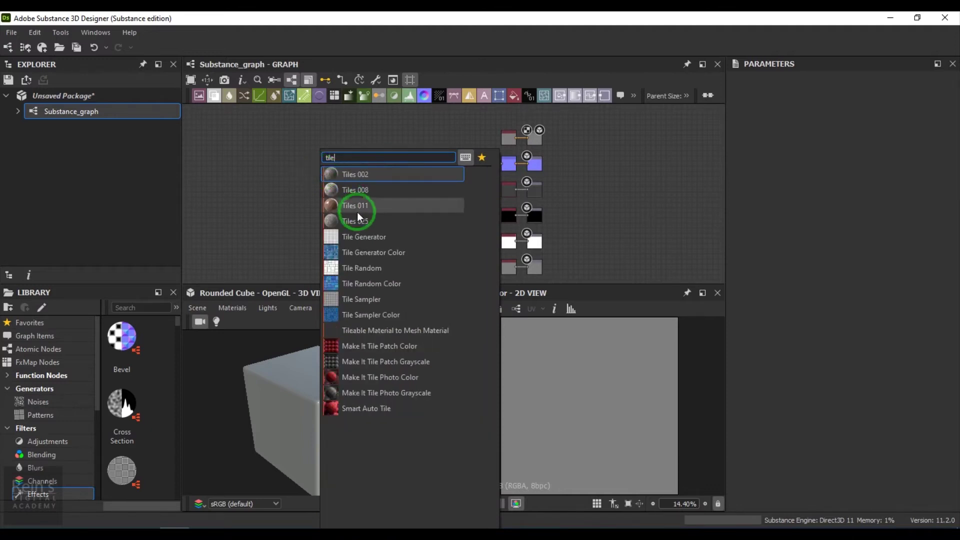
- Add and position a Tile Generator node with X and Y Amount set to 6
click(364, 237)
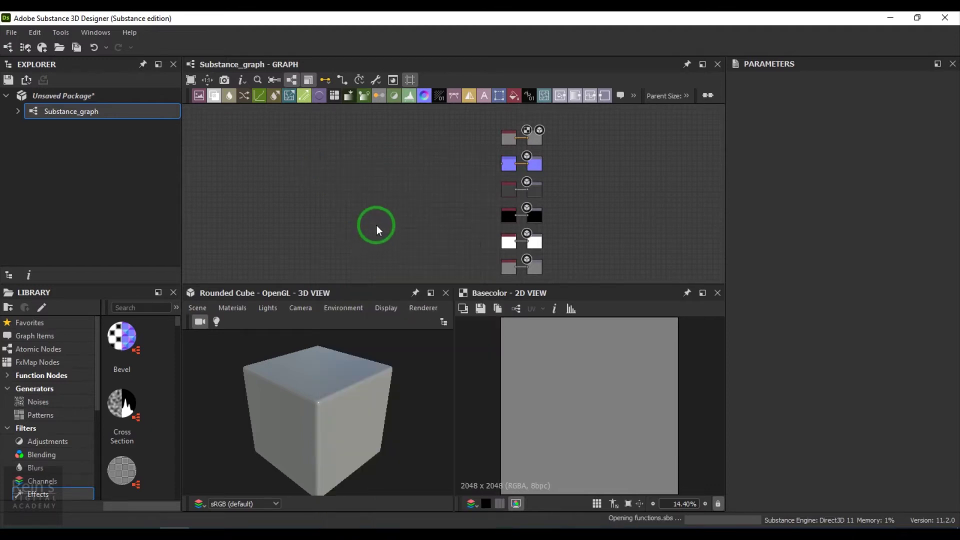
drag(317, 180, 379, 200)
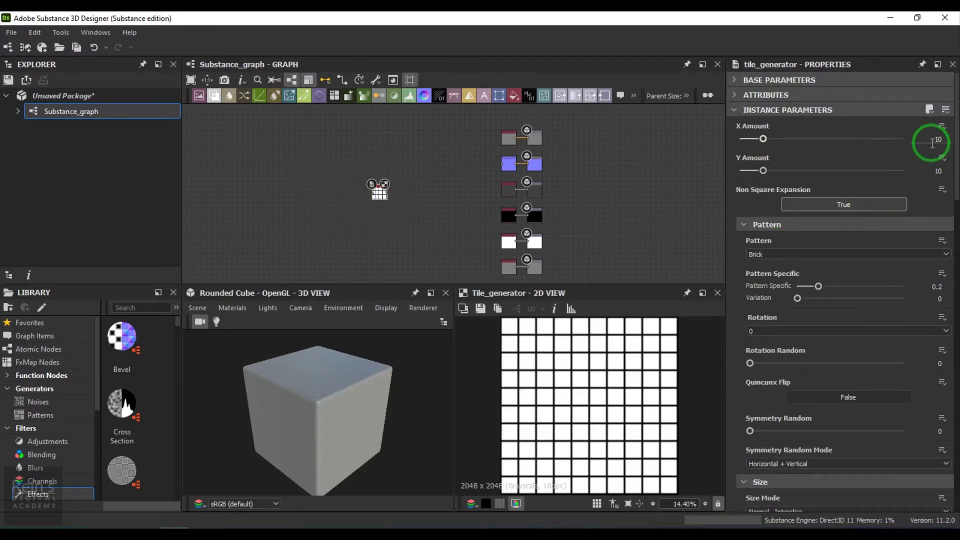
click(936, 139)
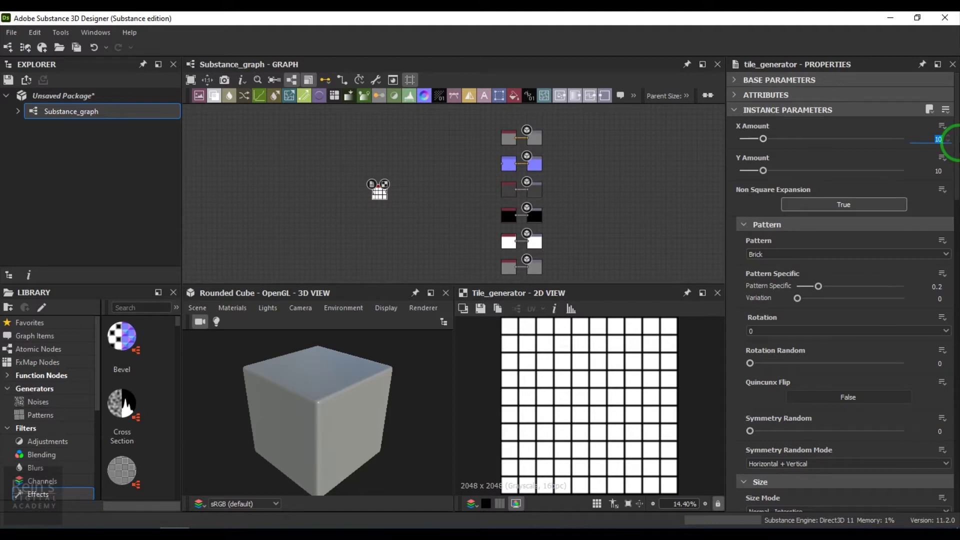
text(6)
click(946, 171)
text(6)
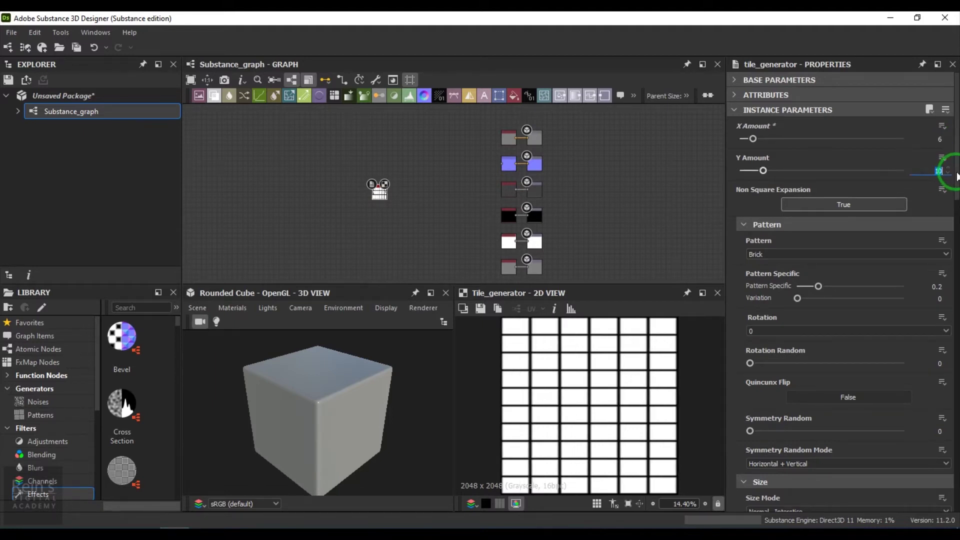
key(Return)
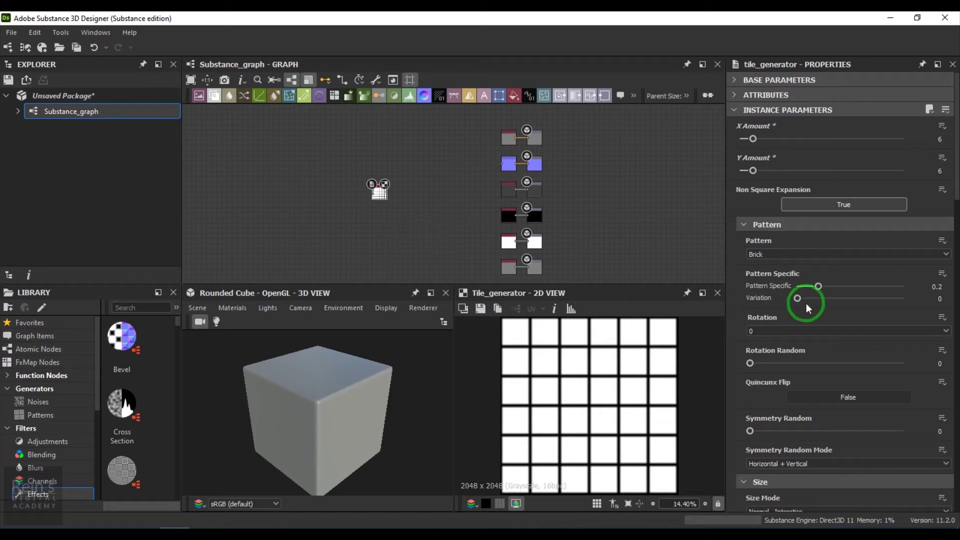
- Switch the Tile Generator pattern to Square and set its Scale to 0.98
click(790, 256)
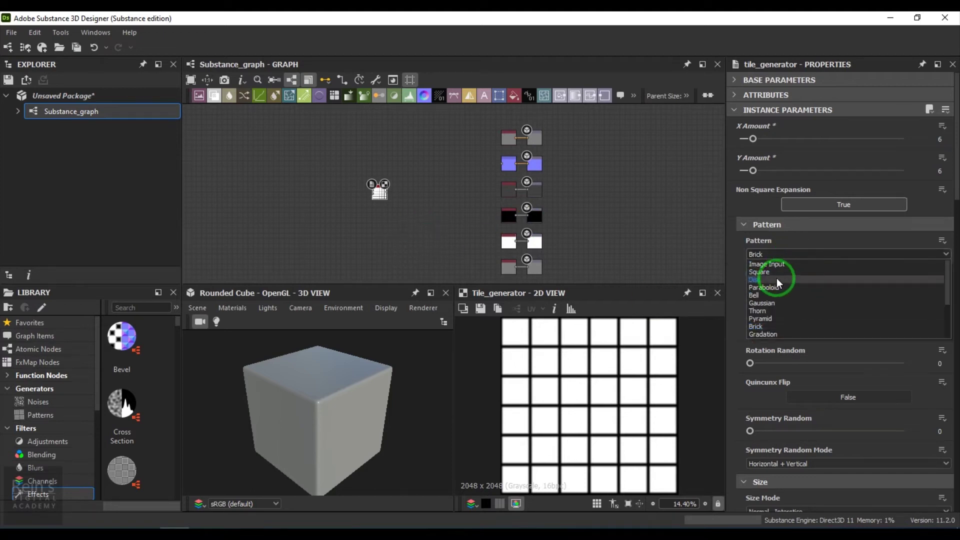
click(760, 272)
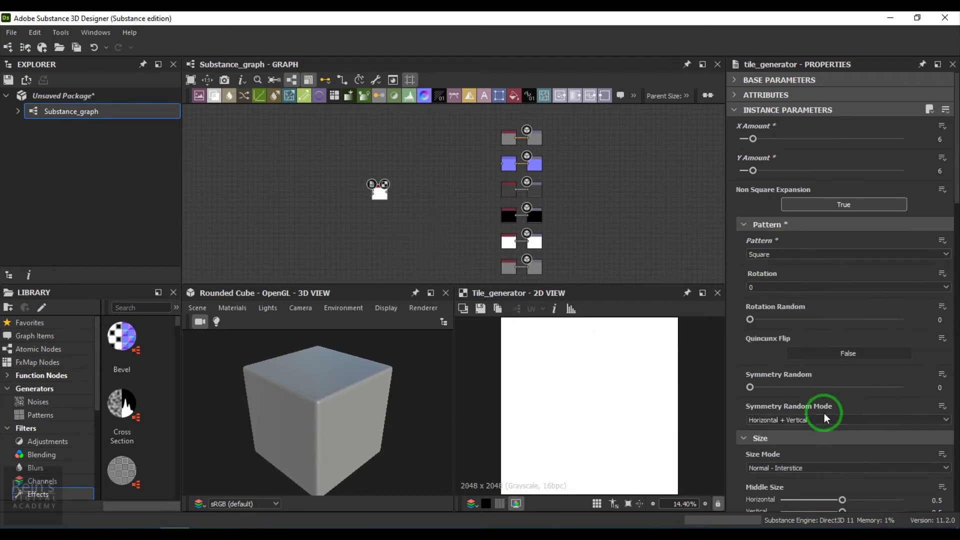
scroll(827, 412, down, 2)
scroll(817, 370, down, 2)
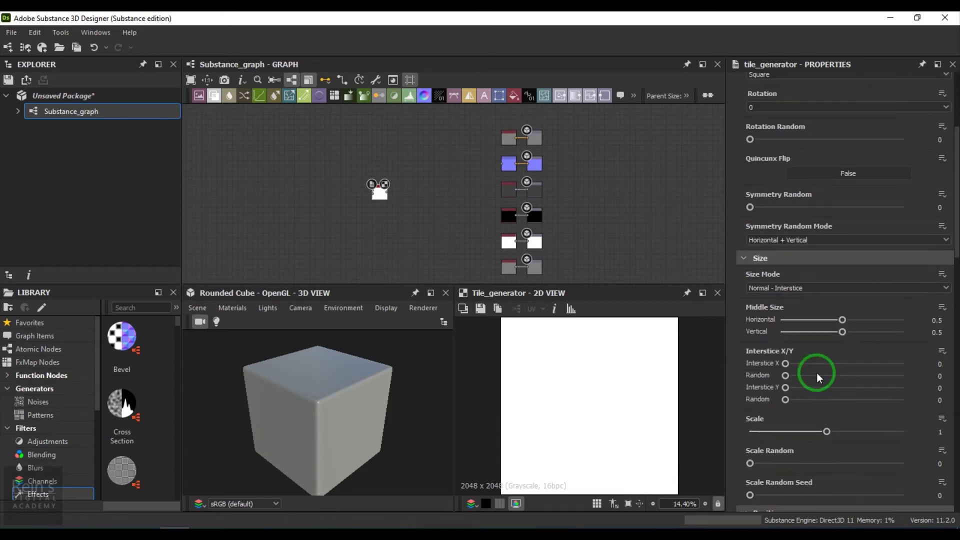
double_click(935, 433)
text(0.98)
key(Return)
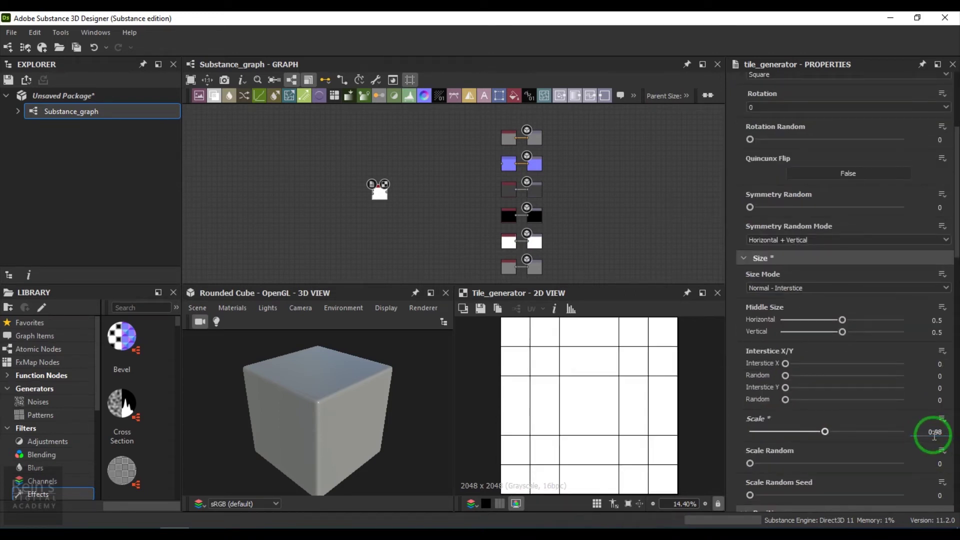
scroll(561, 399, up, 3)
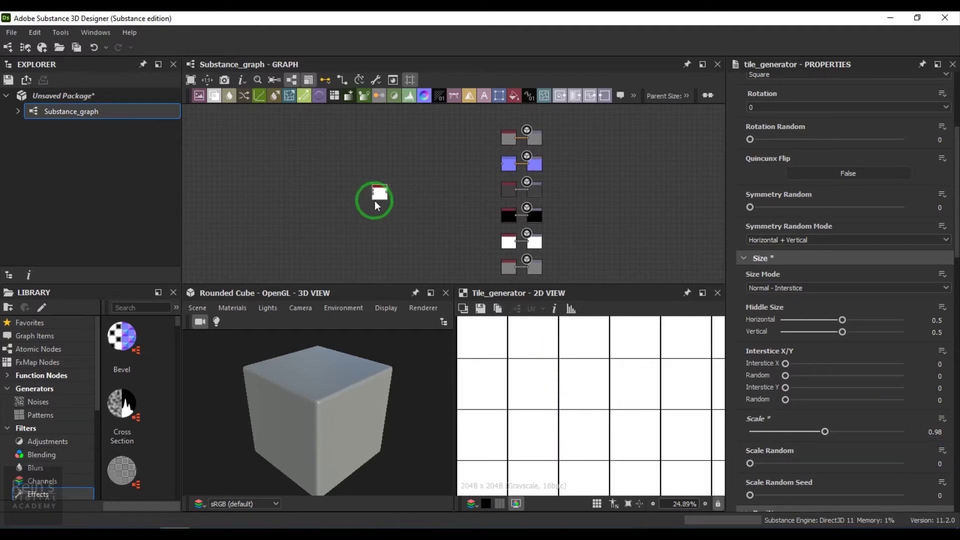
scroll(375, 198, up, 3)
- Add a Bevel node fed by the Tile Generator via the node search
key(space)
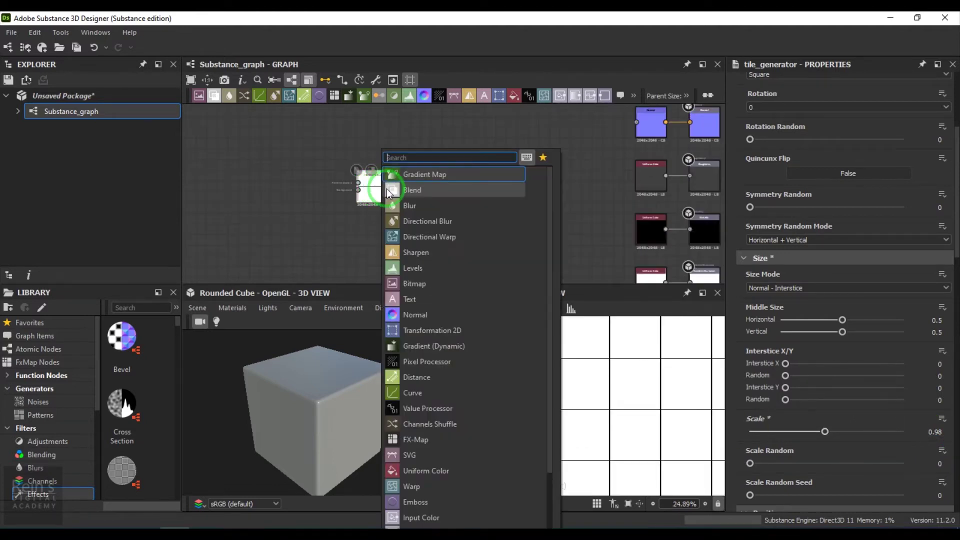
text(bev)
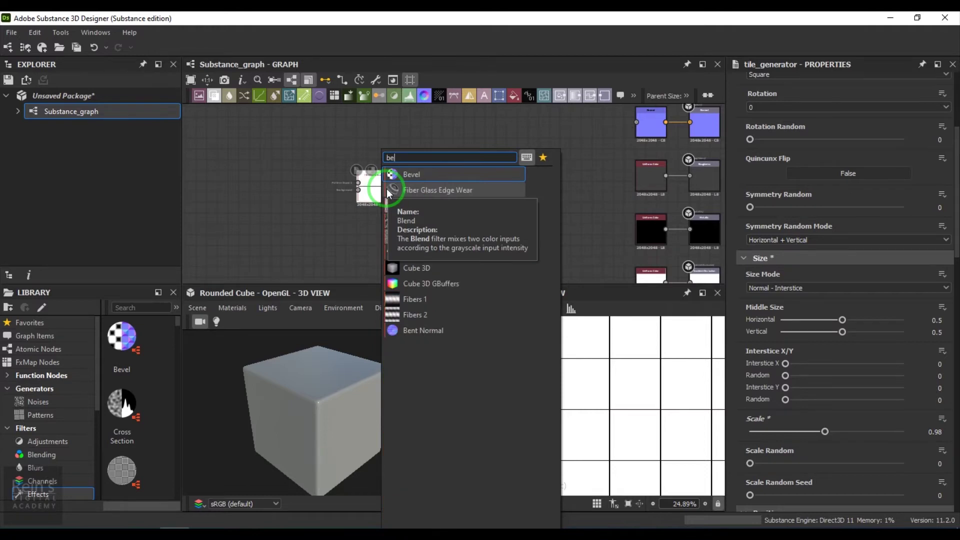
click(405, 176)
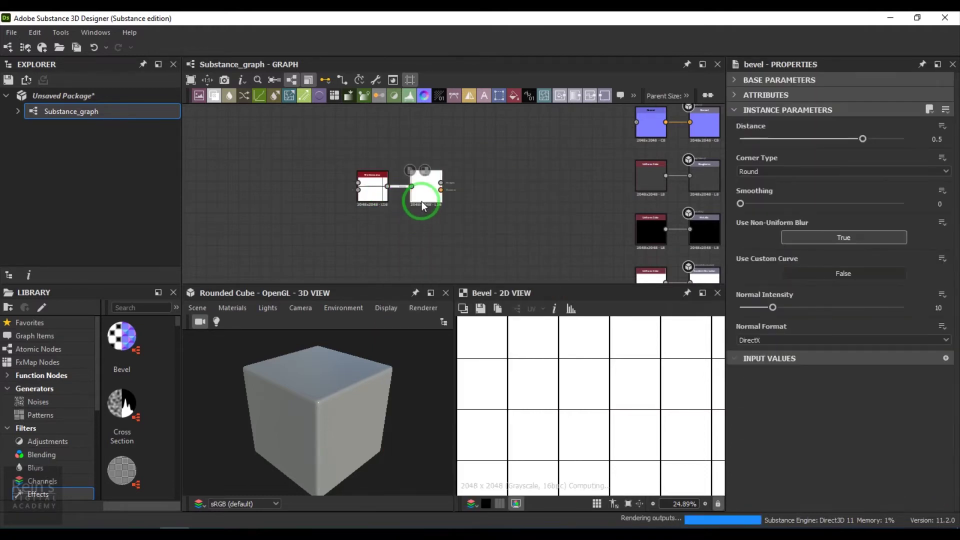
scroll(423, 205, up, 2)
scroll(422, 205, up, 1)
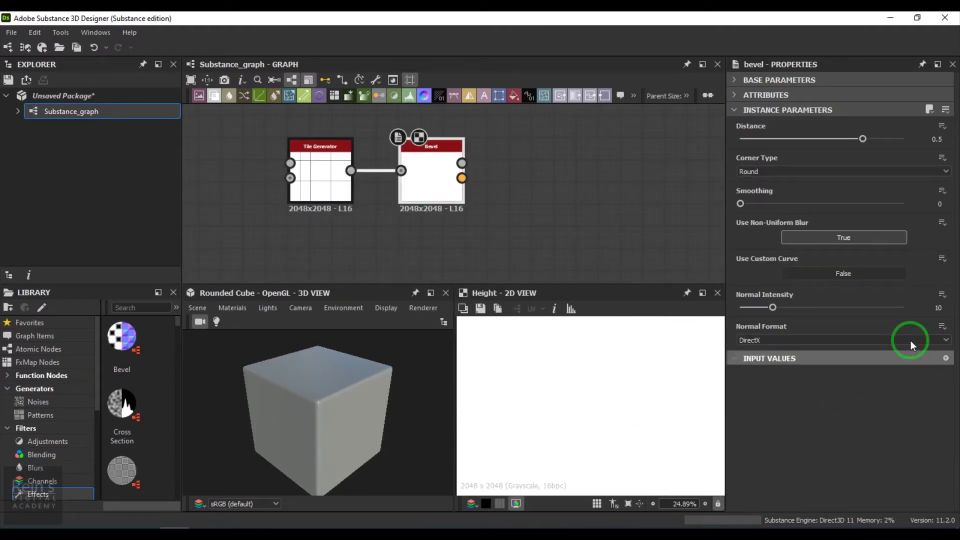
- Try several bevel Distance values, then set Distance to 0.01
drag(857, 140, 822, 139)
click(754, 172)
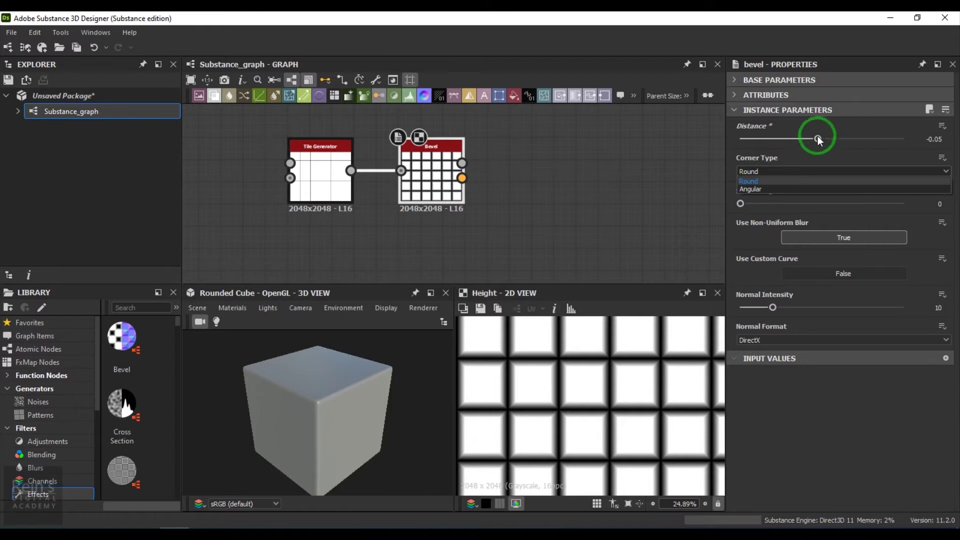
drag(818, 140, 825, 142)
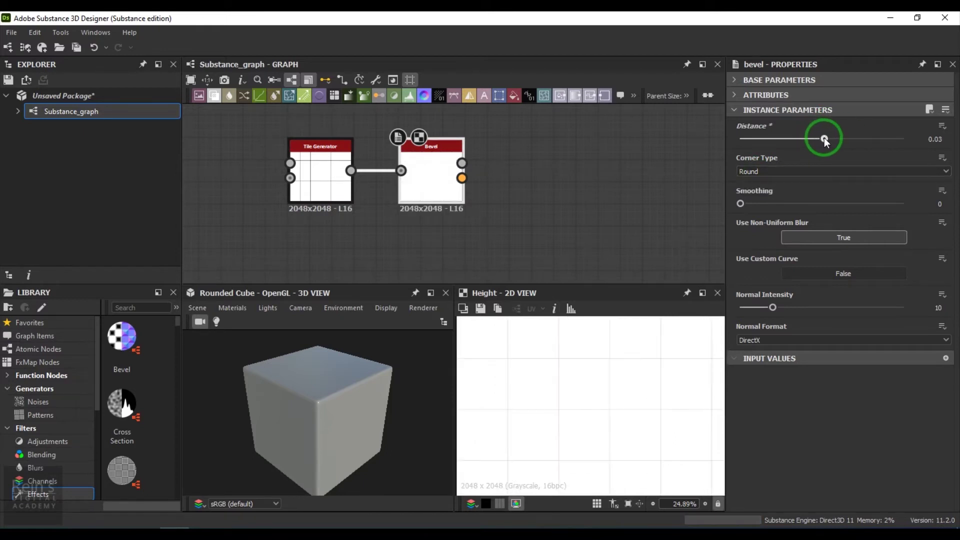
scroll(578, 368, up, 6)
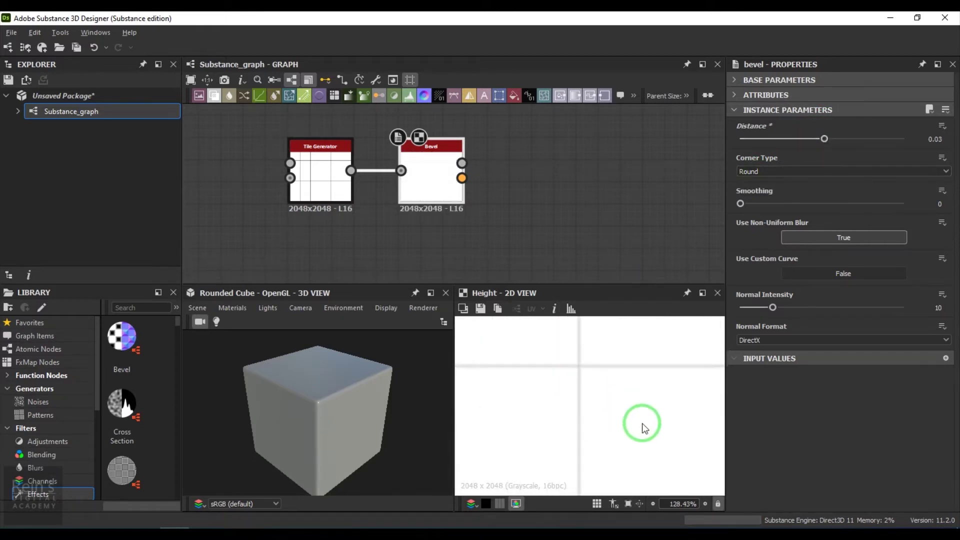
mouse_move(824, 139)
mouse_down()
mouse_move(817, 141)
mouse_move(826, 143)
mouse_up()
click(938, 140)
text(0)
key(Return)
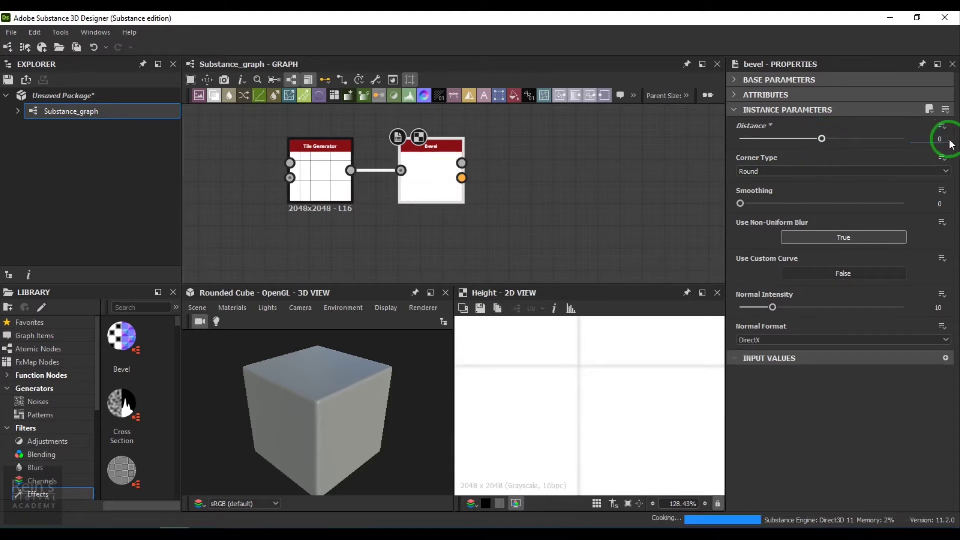
text(.01)
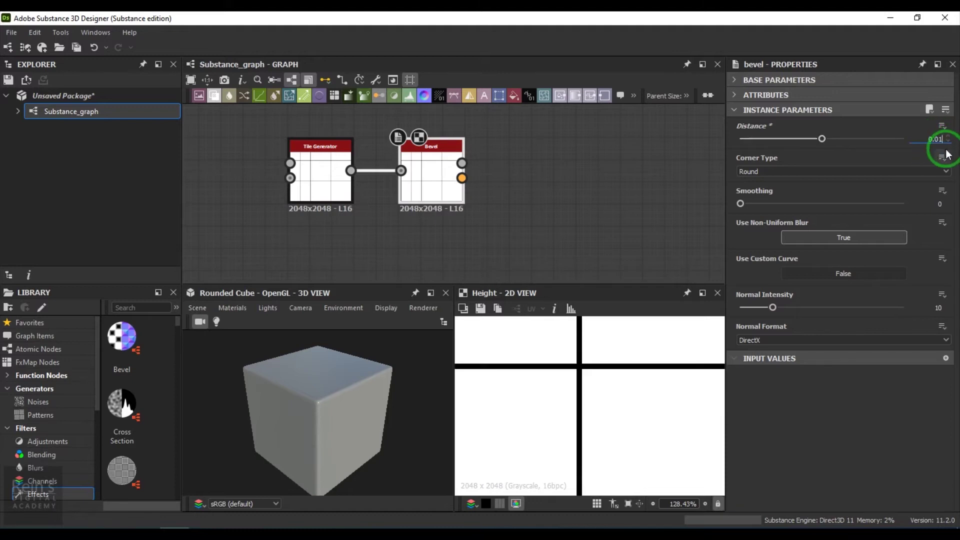
key(Return)
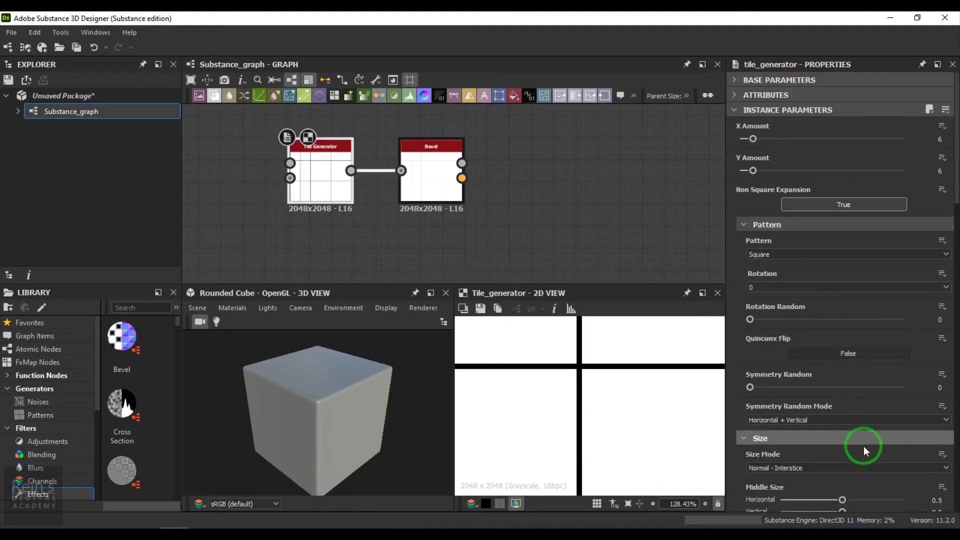
- Set the Tile Generator Scale to 0.99
scroll(906, 499, down, 3)
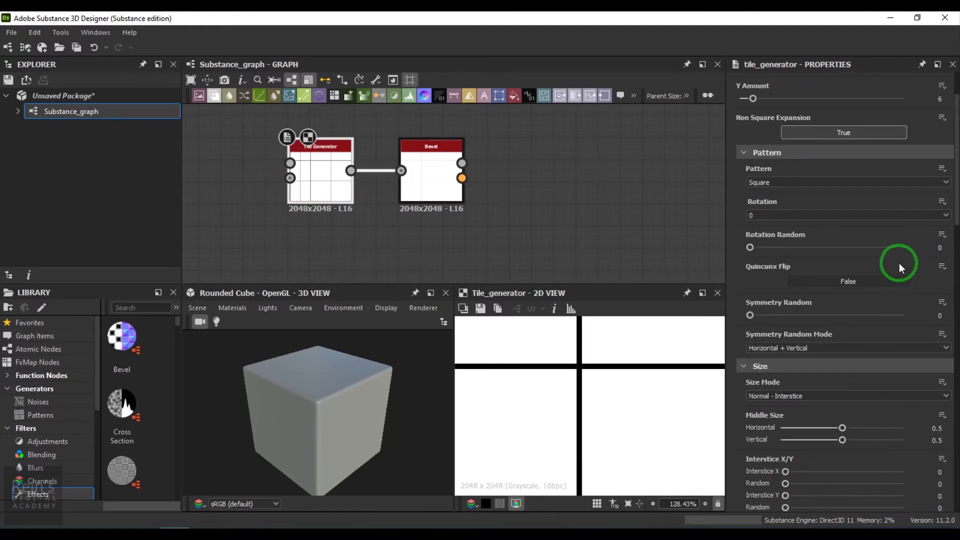
scroll(873, 368, down, 3)
drag(914, 430, 956, 431)
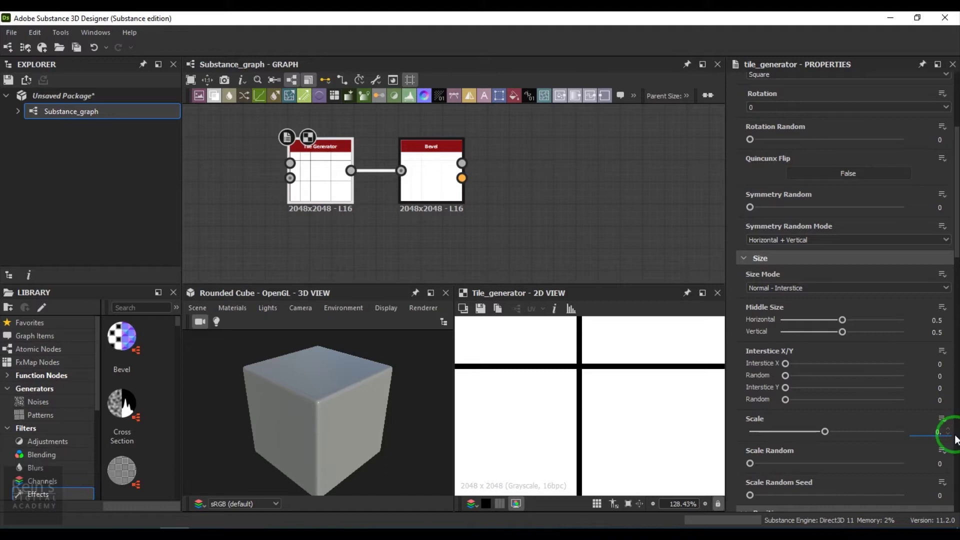
text(0.9)
key(Return)
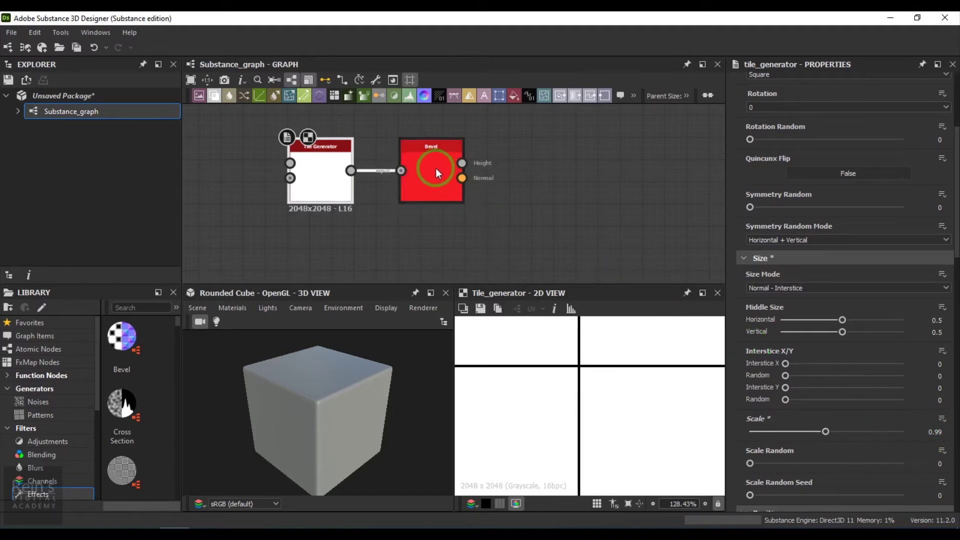
- Show the Bevel's parameters and test Distance values of 0 and -0.01
double_click(432, 166)
click(813, 296)
double_click(931, 139)
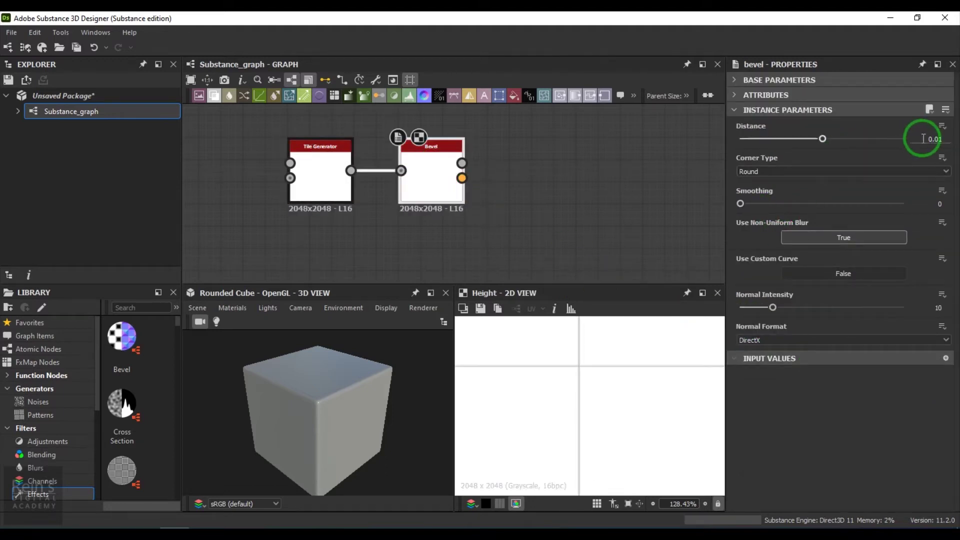
text(0.1)
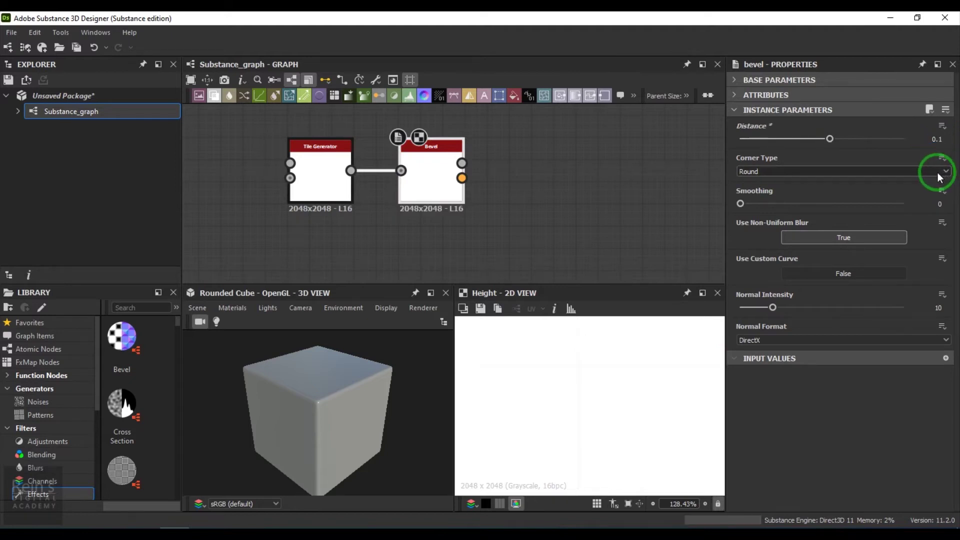
double_click(933, 140)
text(0)
key(Return)
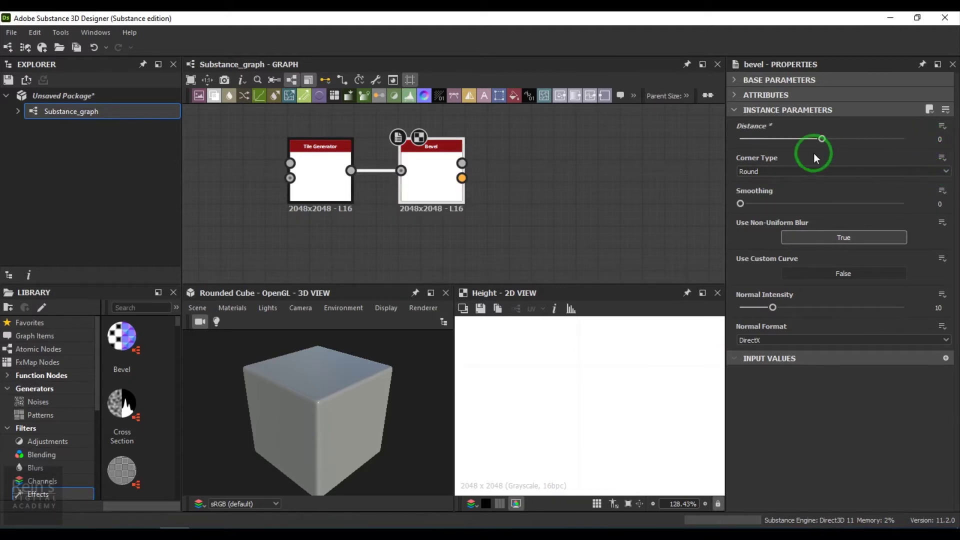
drag(818, 140, 822, 140)
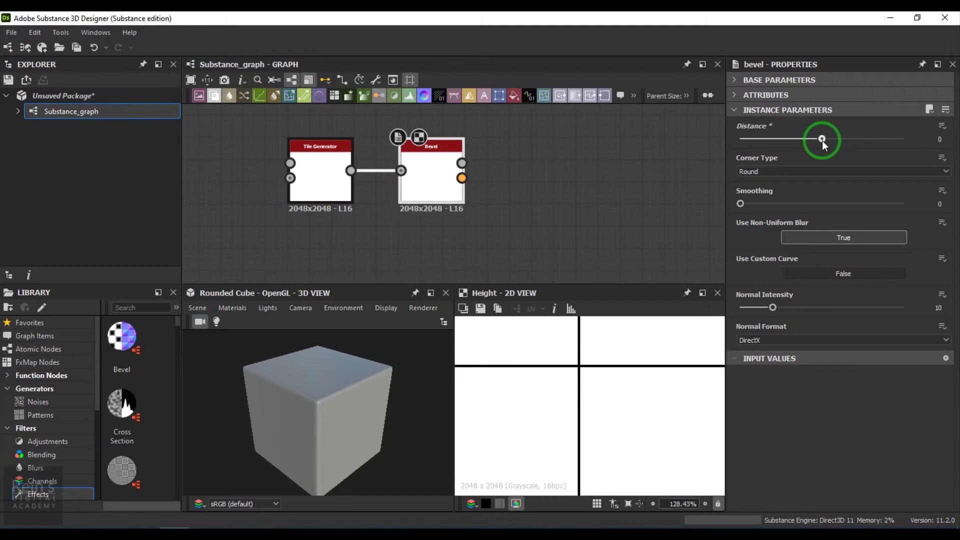
drag(822, 140, 821, 140)
click(934, 139)
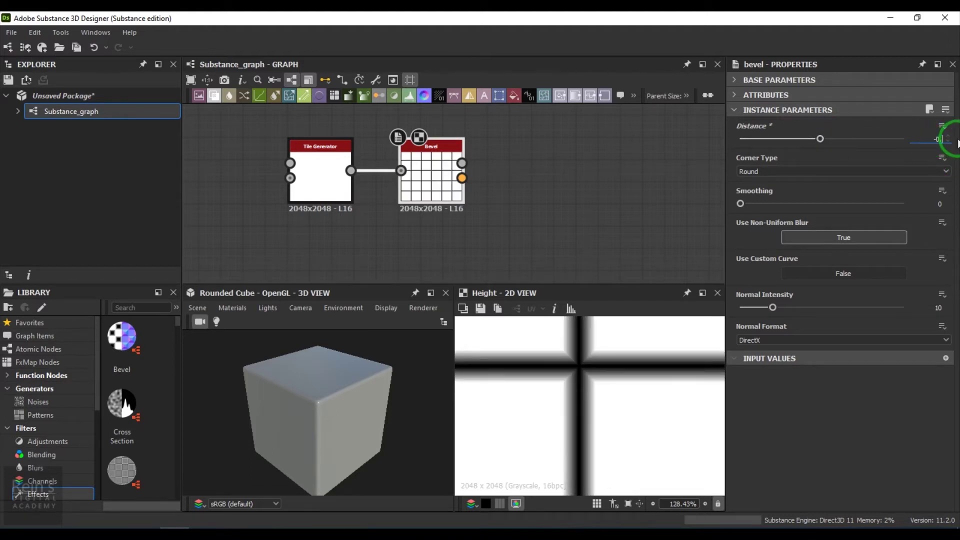
text(-0.01)
key(Return)
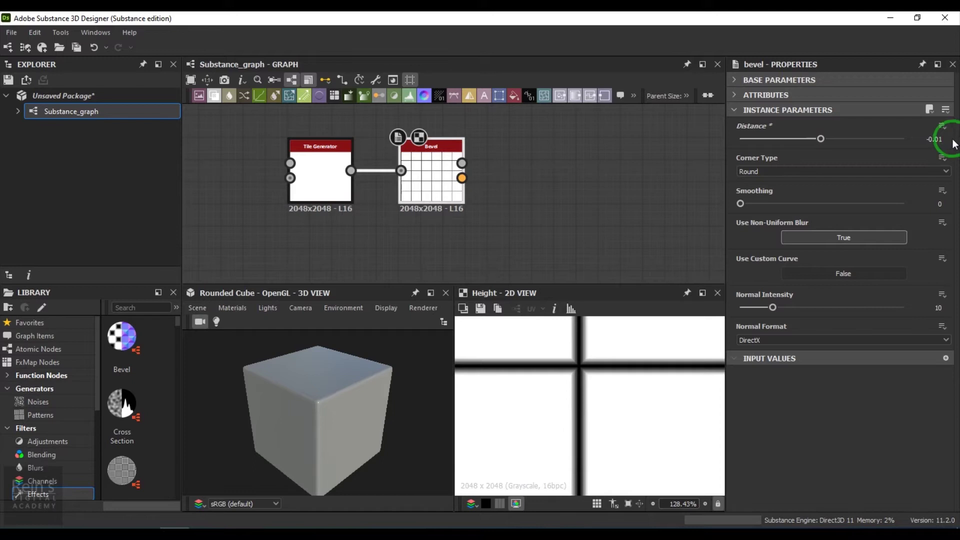
- Try bevel Distances 0.001, 0.01 and -0.01, then settle on -0.005
click(930, 140)
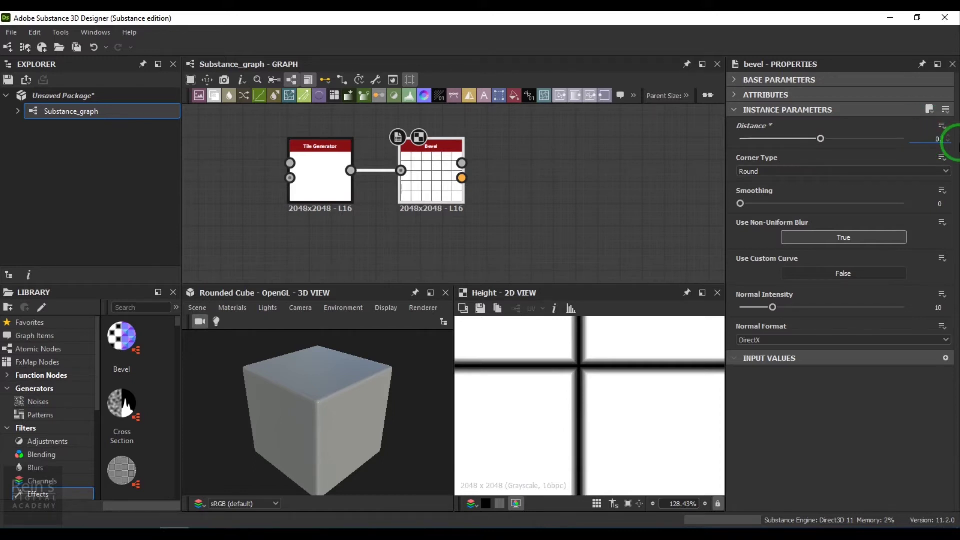
text(0.001)
key(Return)
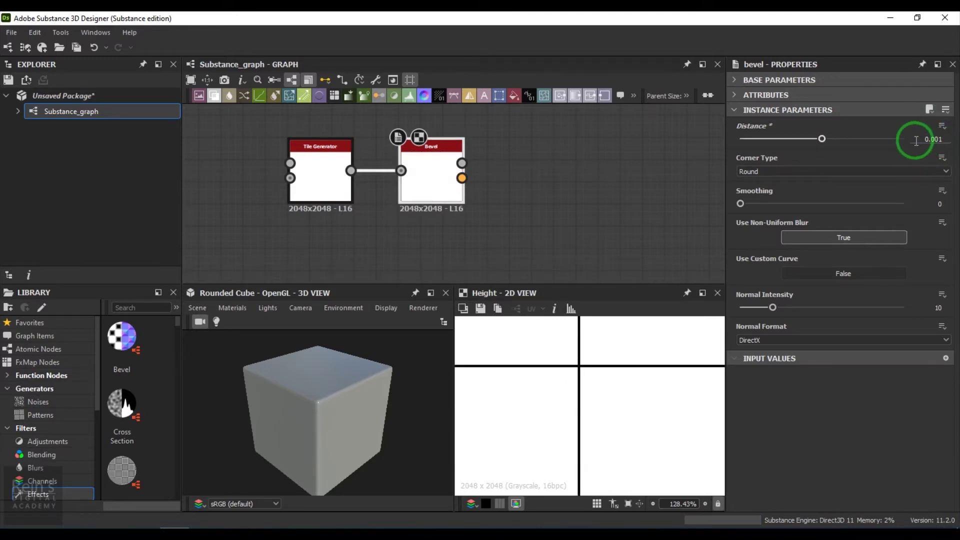
click(933, 139)
text(0.01)
key(Return)
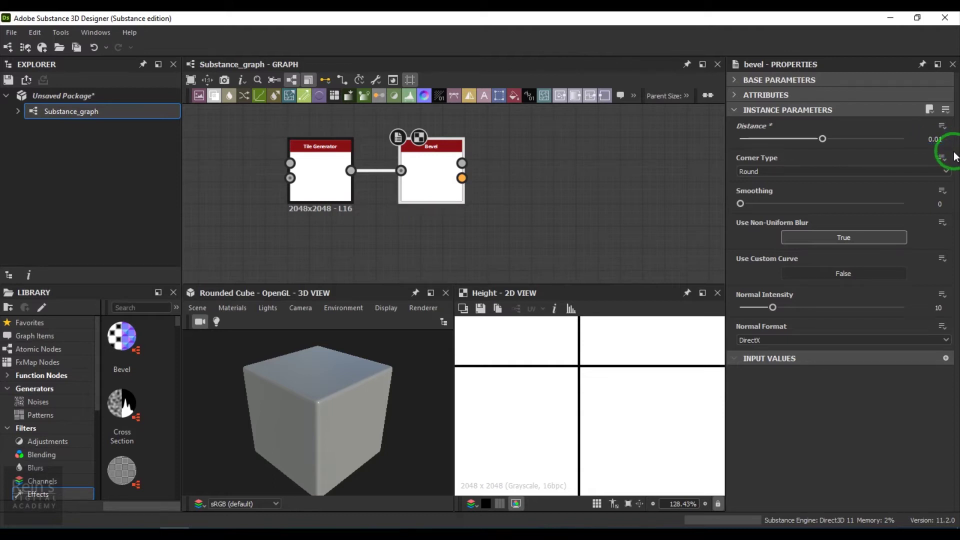
click(927, 139)
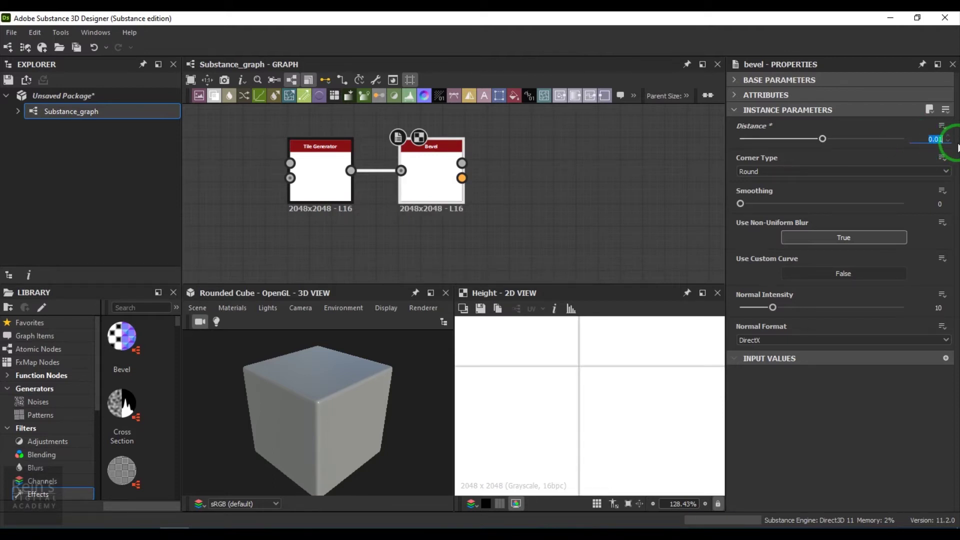
key(Return)
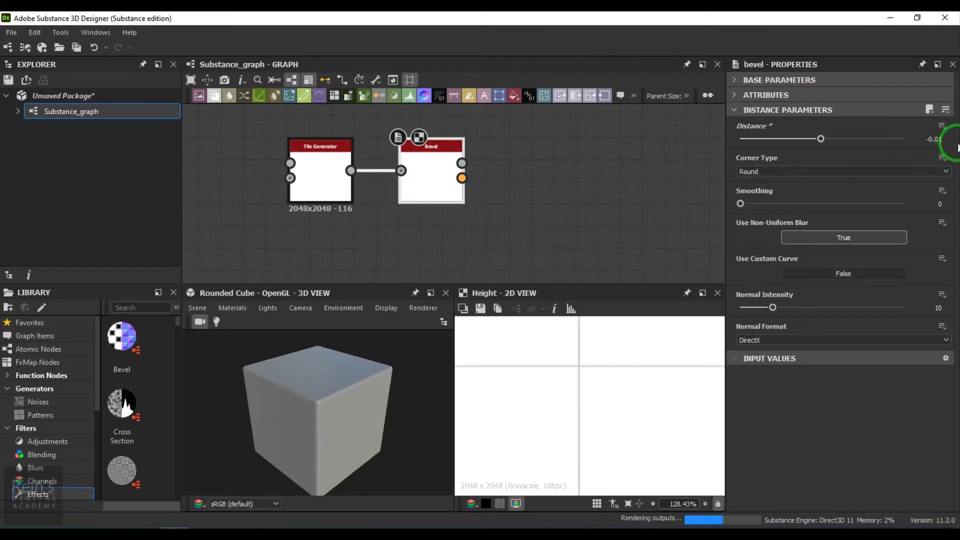
click(935, 139)
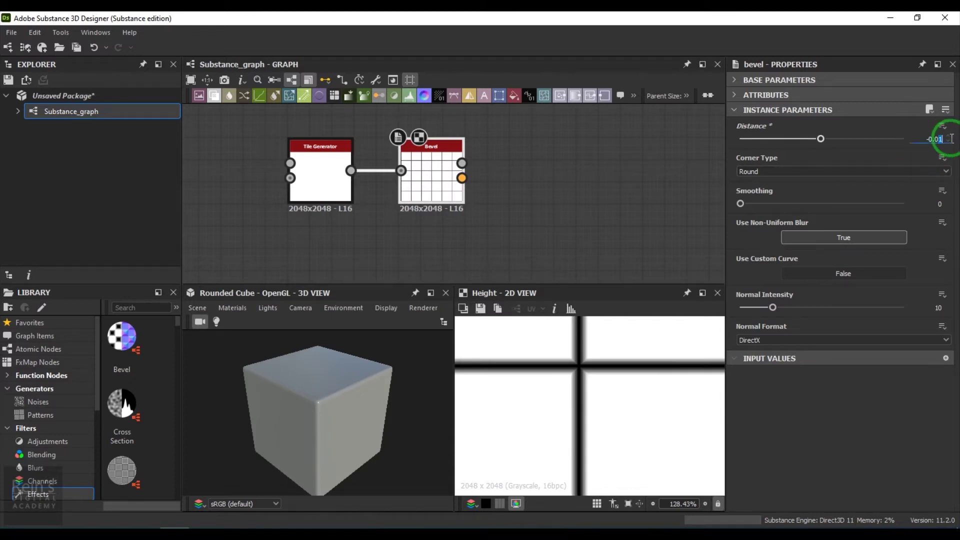
text(-0.0045)
key(BackSpace)
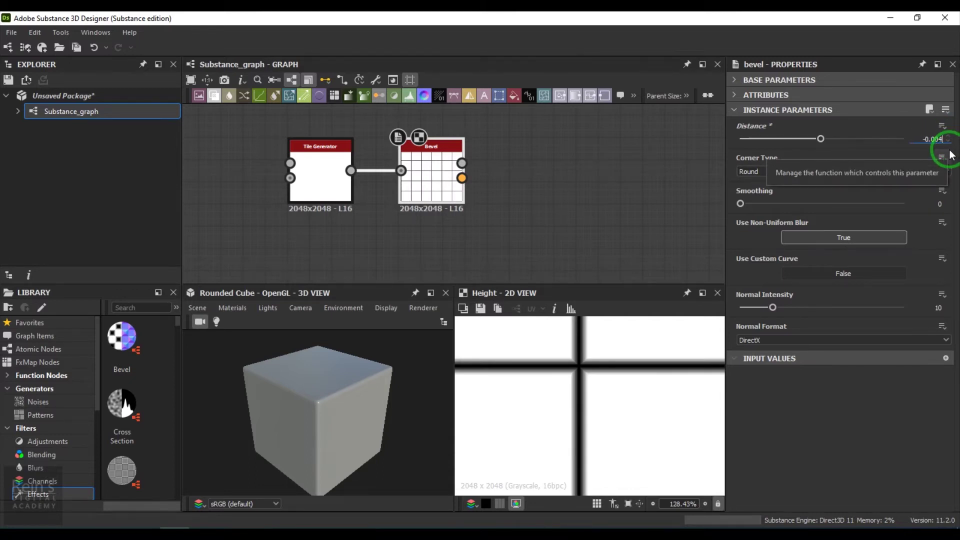
key(Return)
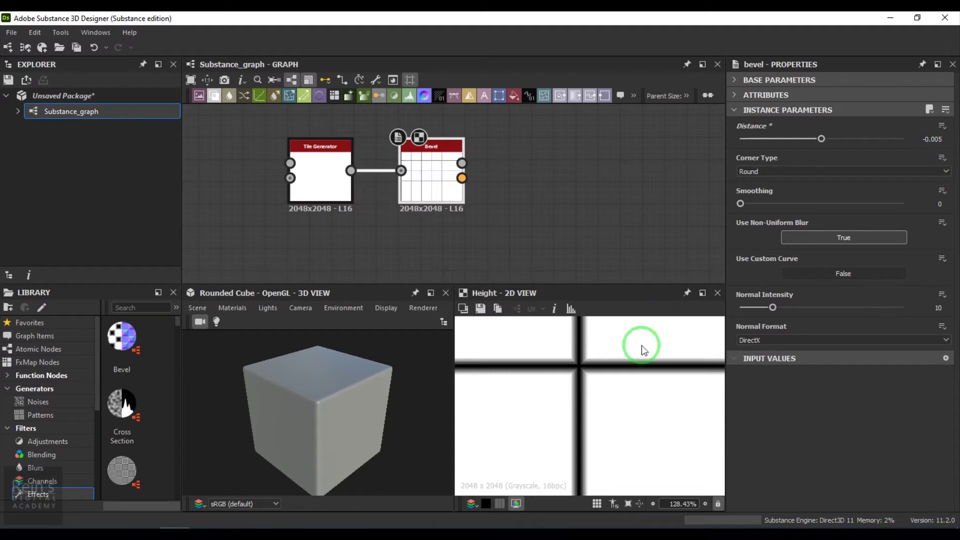
scroll(587, 400, up, 3)
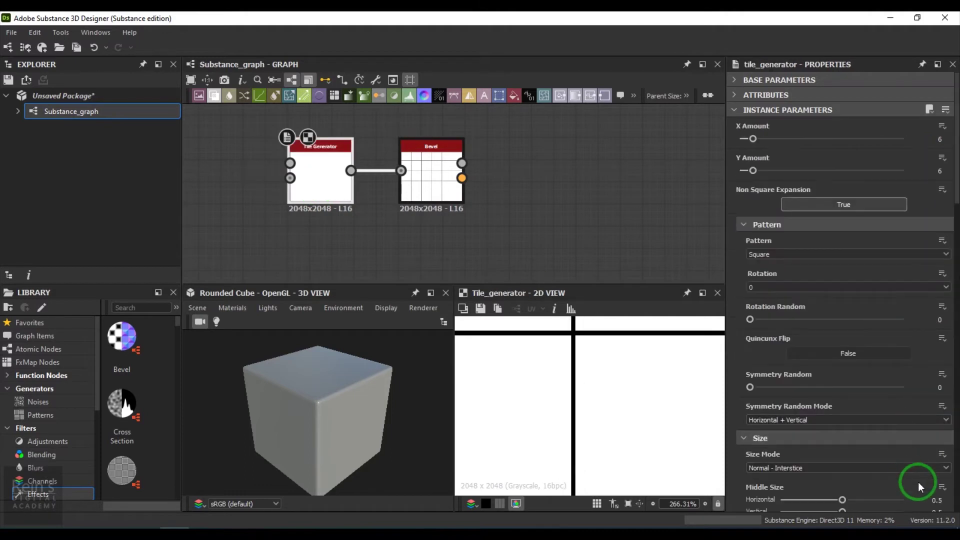
- Raise the Tile Generator Scale to 0.995 and bring the Bevel's parameters back up
scroll(907, 476, down, 5)
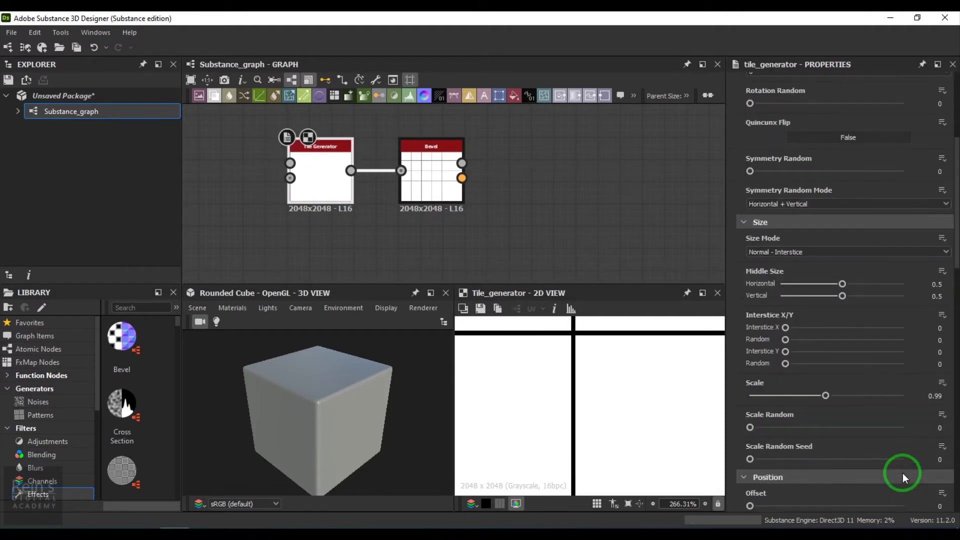
click(938, 396)
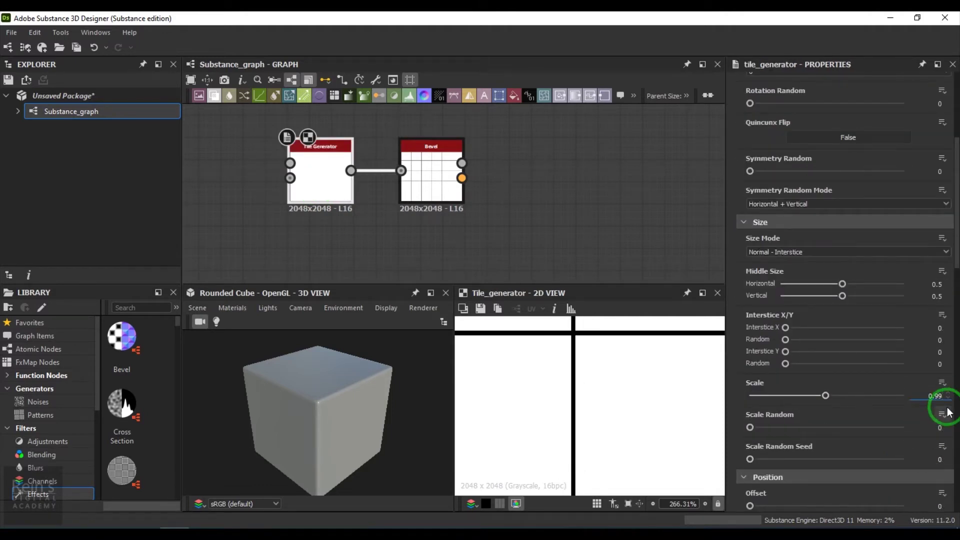
text(5)
key(Return)
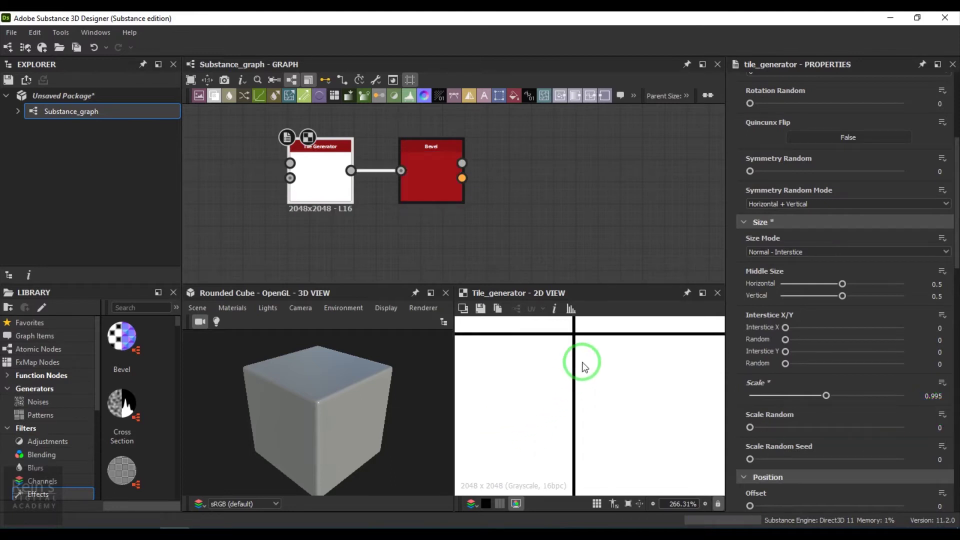
double_click(421, 178)
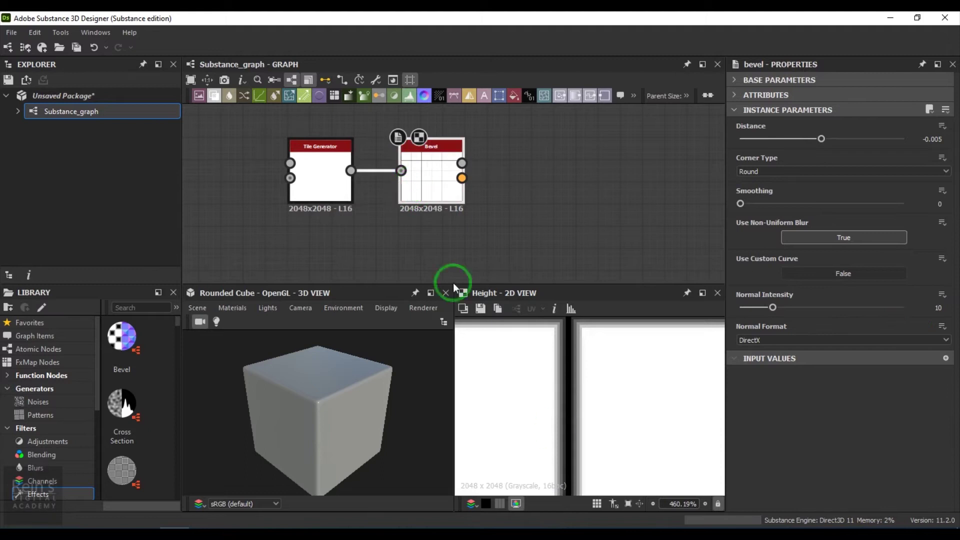
- Rearrange the nodes and rewire the Normal node to take Bevel's Height output
scroll(595, 444, down, 10)
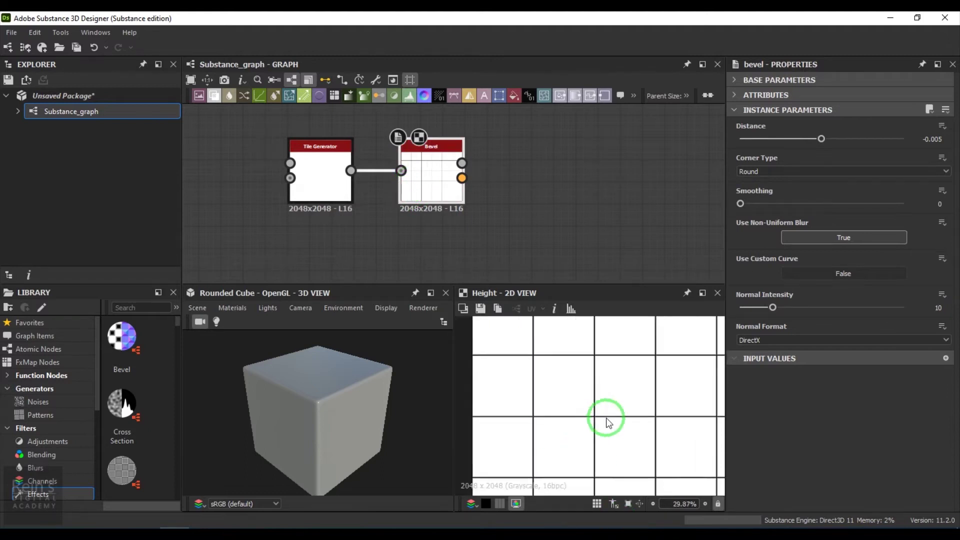
scroll(482, 257, down, 4)
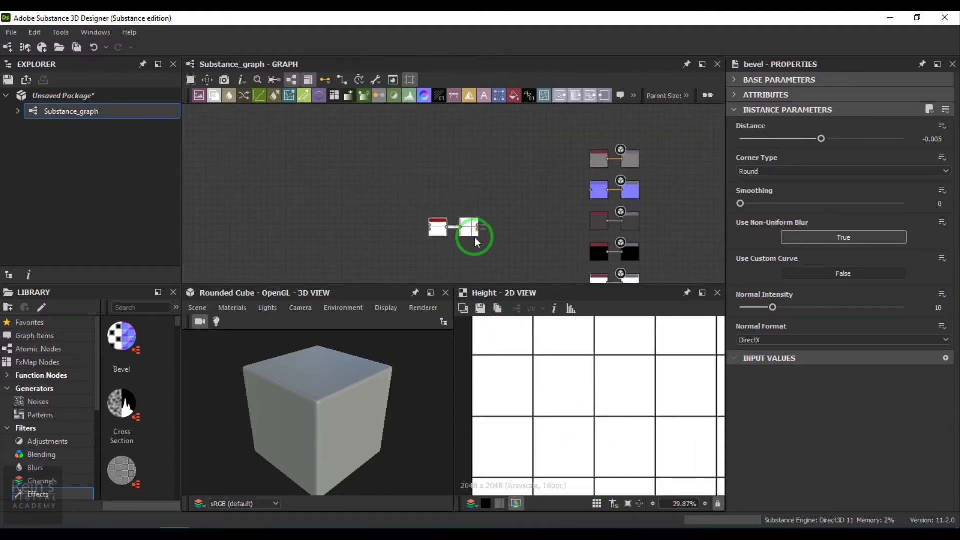
drag(532, 216, 533, 201)
scroll(550, 195, up, 5)
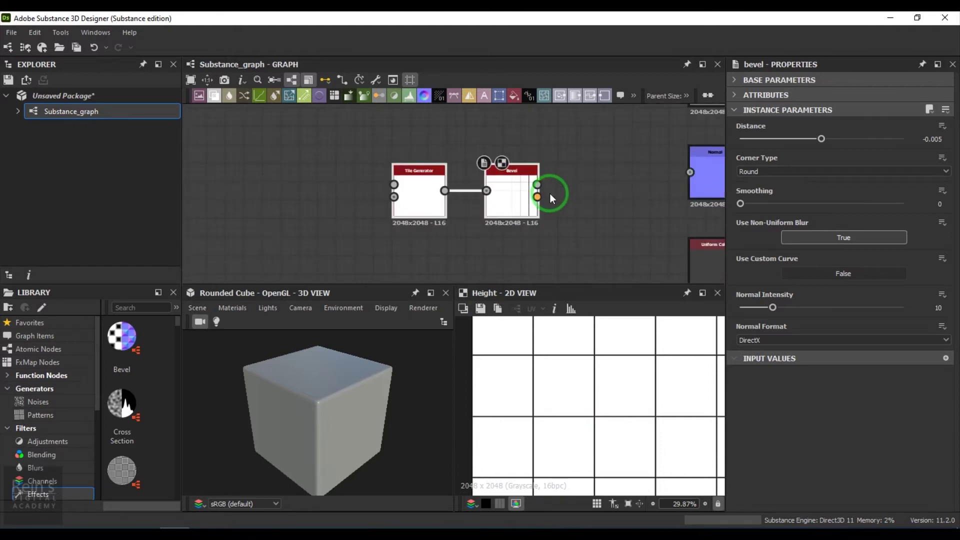
middle_drag(550, 197, 354, 207)
scroll(353, 208, up, 3)
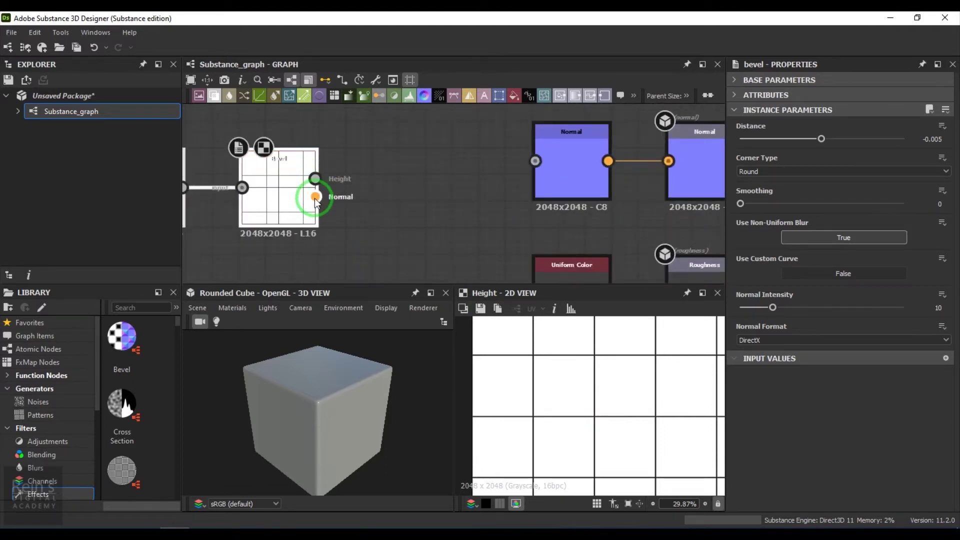
drag(315, 196, 535, 160)
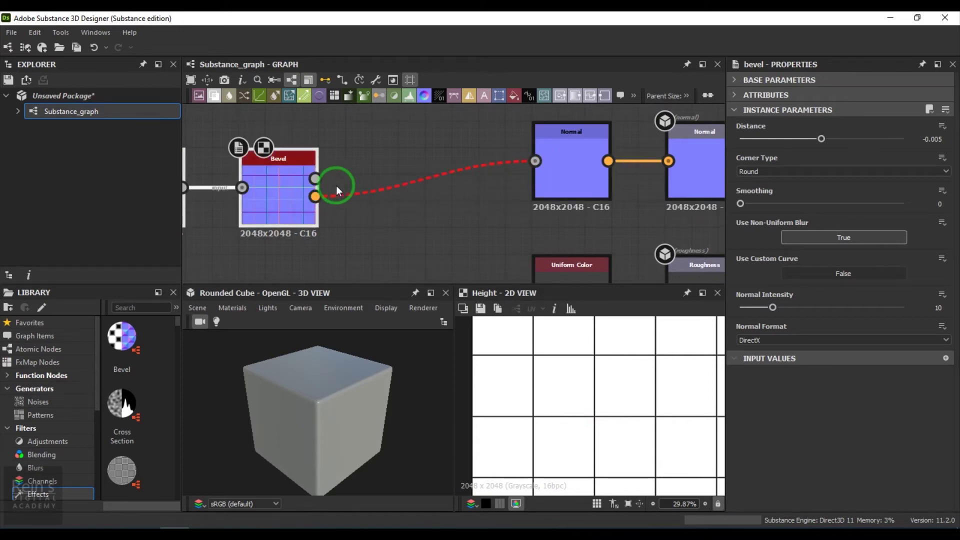
drag(316, 178, 554, 160)
click(453, 214)
- Orbit and zoom the 3D cube to inspect the tile seams, then recentre the graph
drag(346, 397, 323, 406)
scroll(329, 406, up, 6)
scroll(329, 405, up, 4)
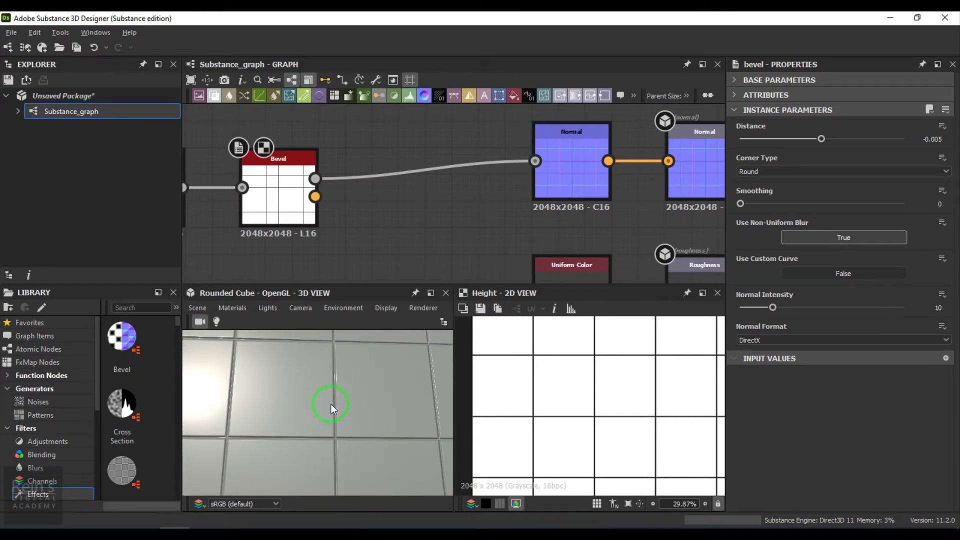
mouse_move(346, 428)
mouse_down()
mouse_move(335, 422)
mouse_move(347, 422)
mouse_up()
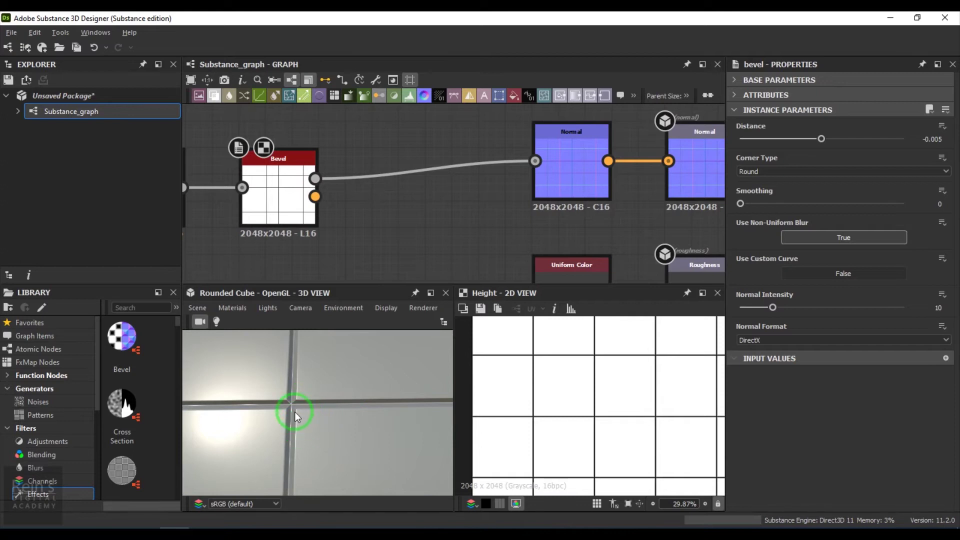
scroll(365, 207, down, 3)
middle_drag(369, 229, 422, 215)
scroll(427, 220, up, 4)
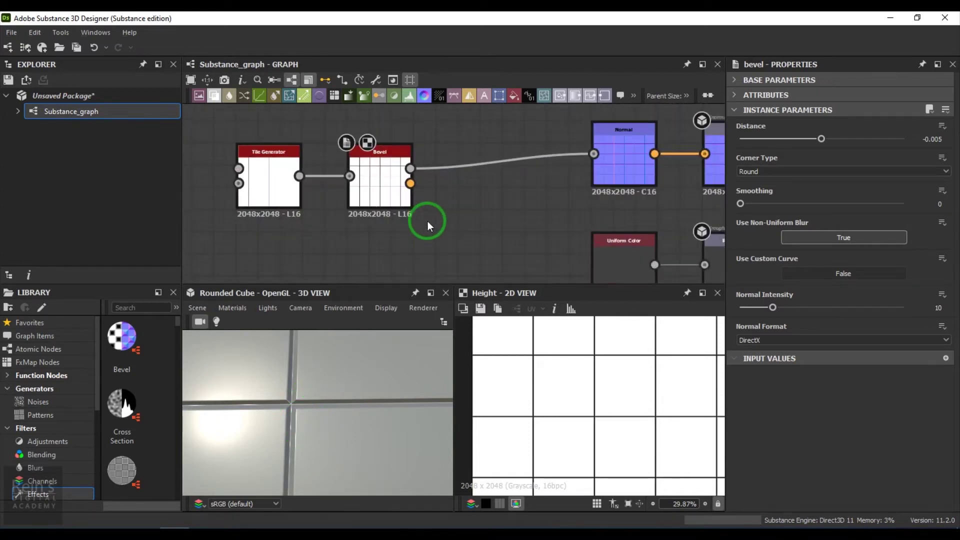
- Insert a Gradient Map between Bevel and Normal and set its Color Mode to Grayscale
key(space)
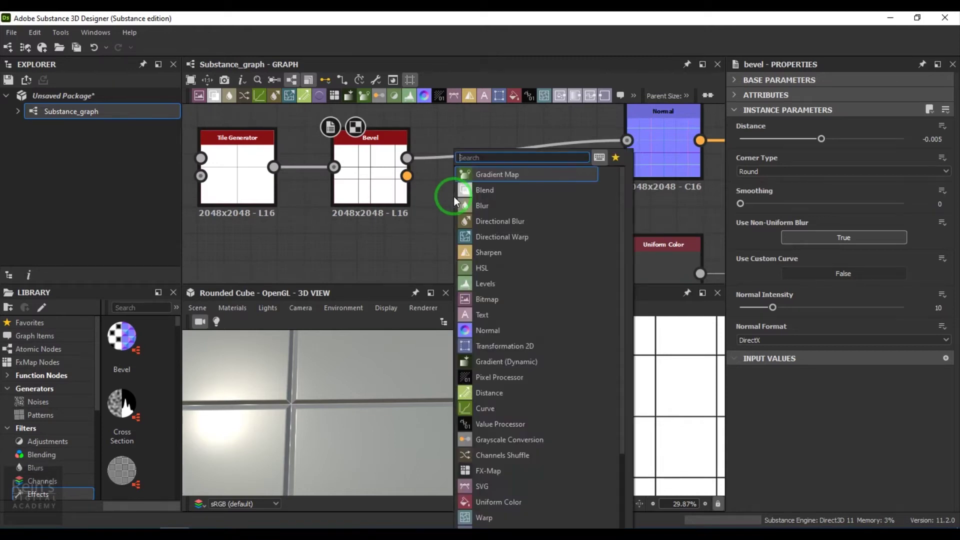
click(476, 175)
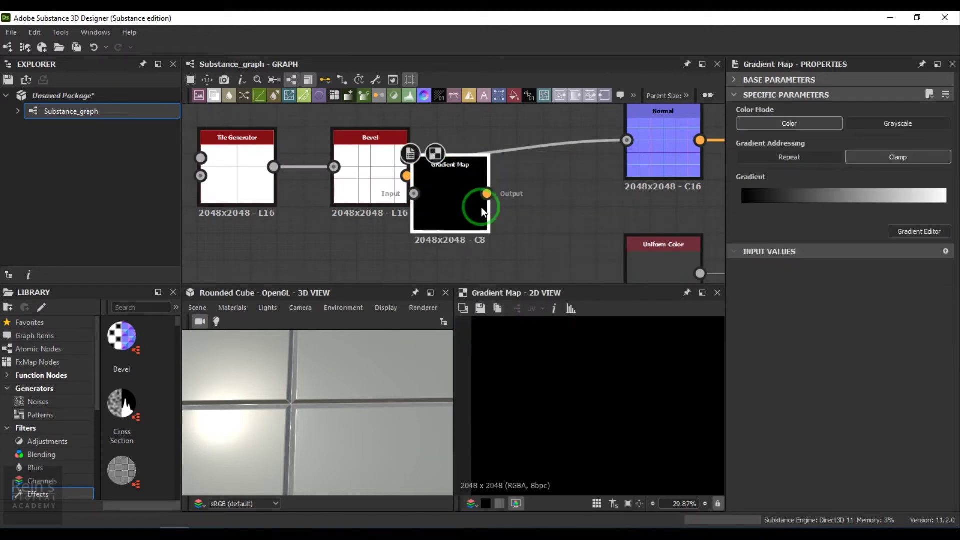
drag(407, 158, 470, 193)
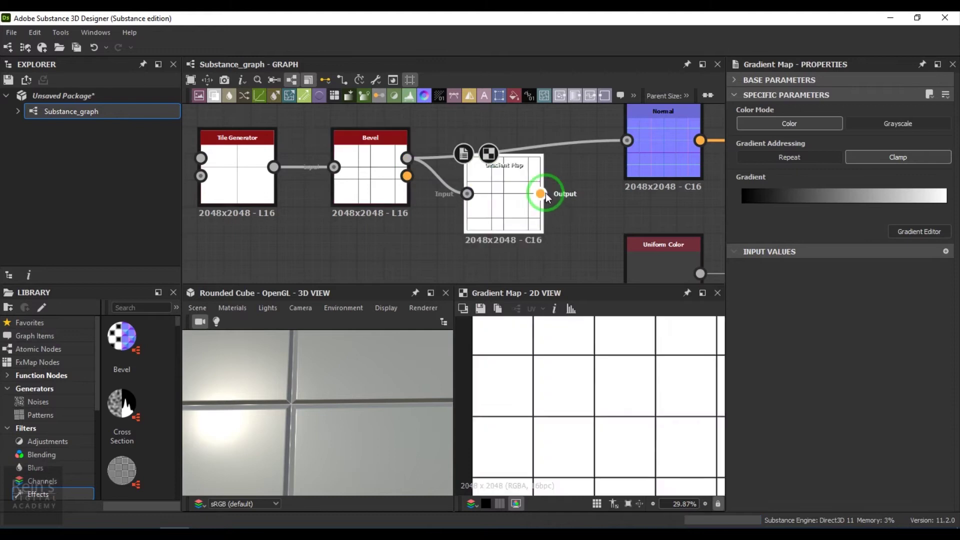
drag(605, 143, 545, 194)
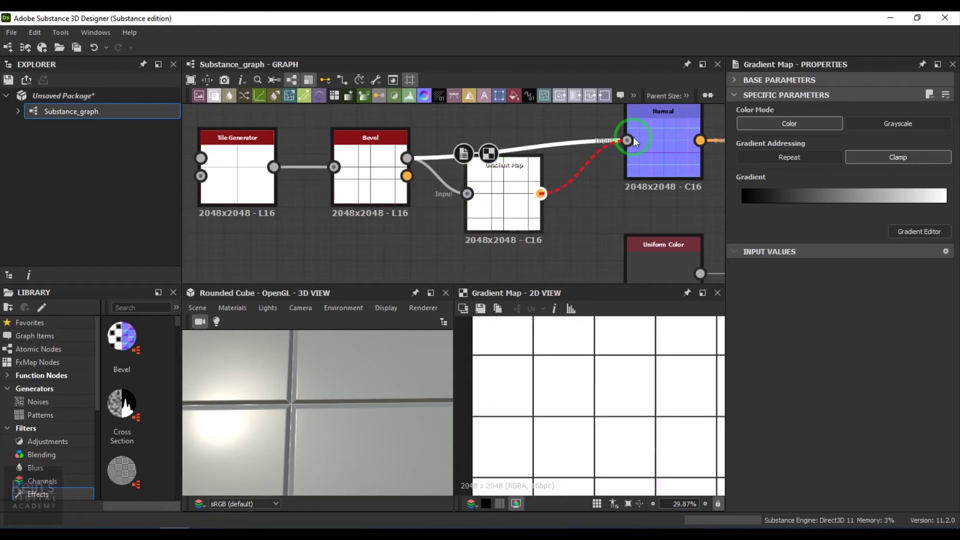
drag(634, 142, 628, 141)
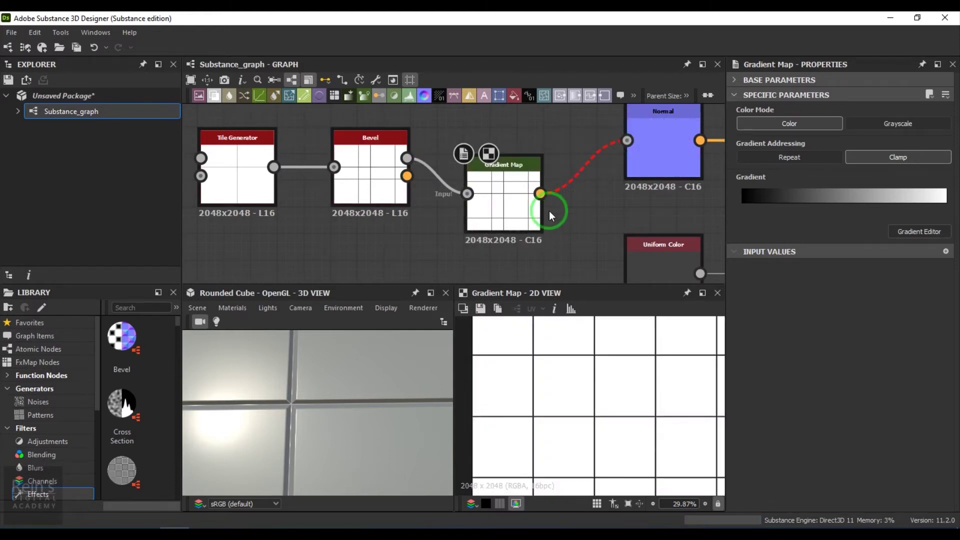
click(879, 124)
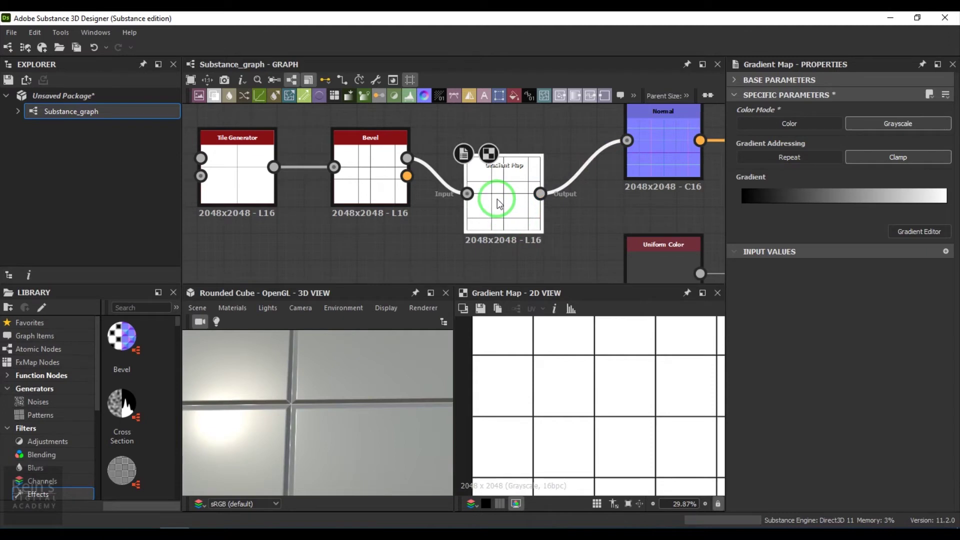
- Set the gradient keys to greys #767676 and #a0a0a0 and check the cube's shading
click(919, 231)
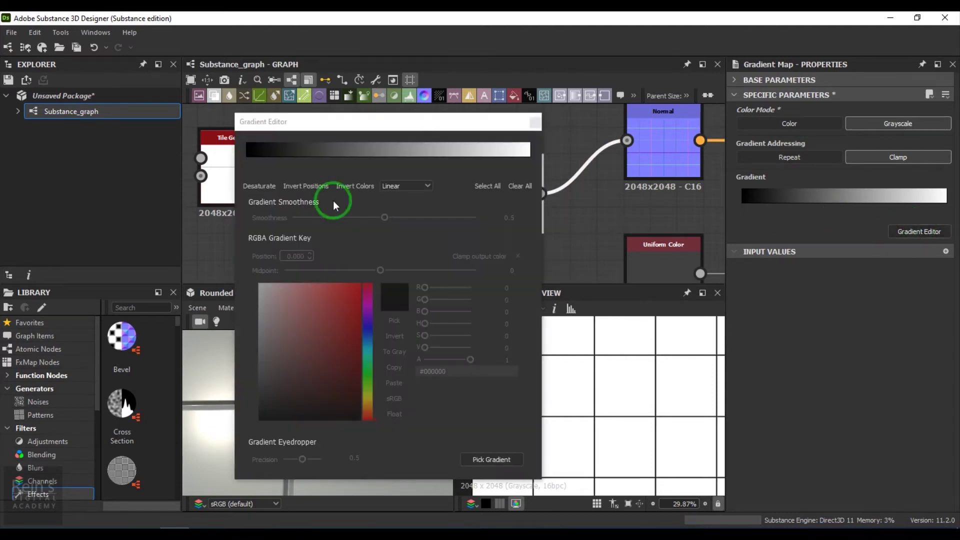
drag(369, 121, 643, 95)
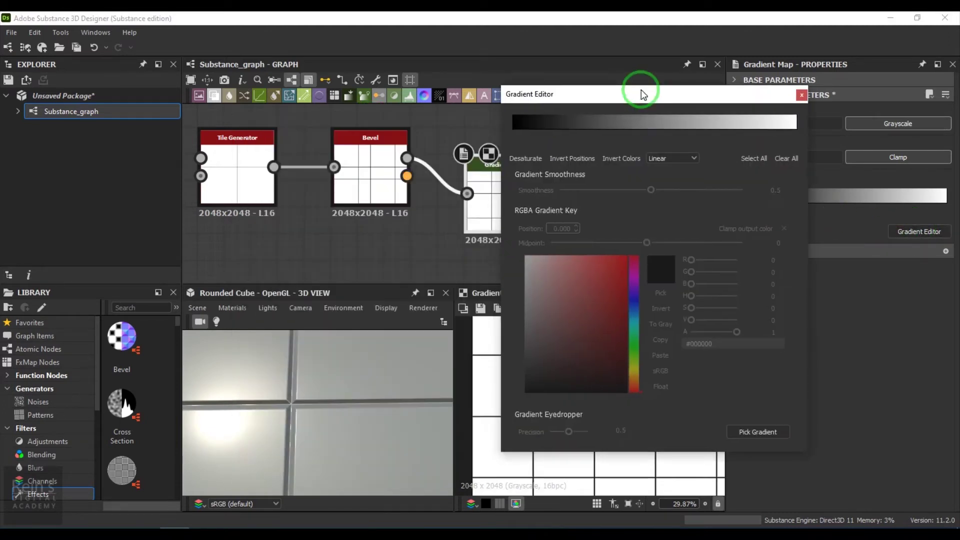
click(513, 131)
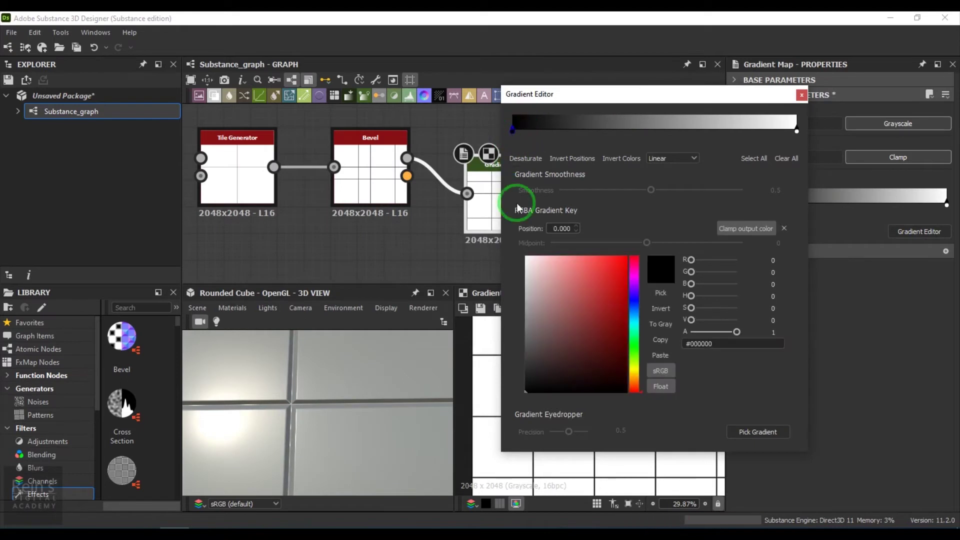
click(525, 329)
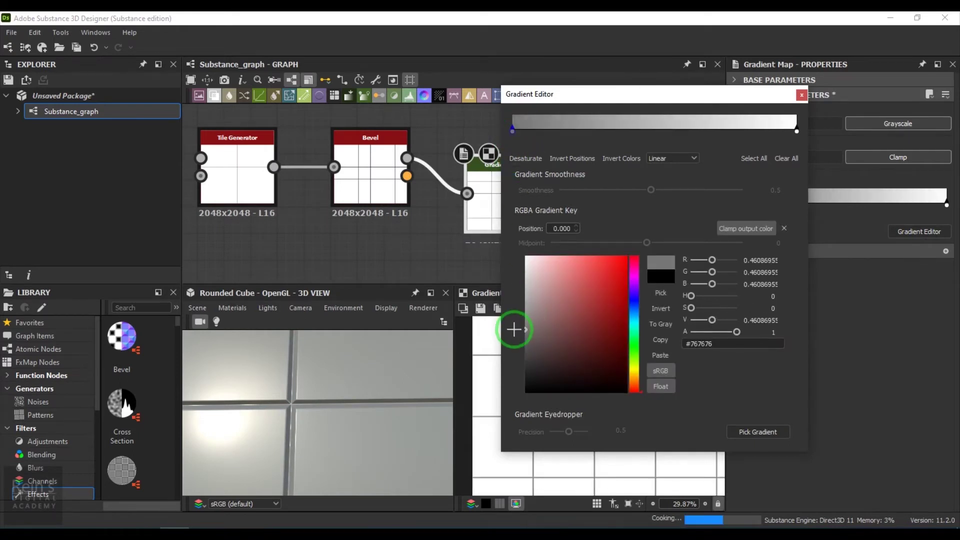
click(797, 131)
drag(532, 282, 521, 303)
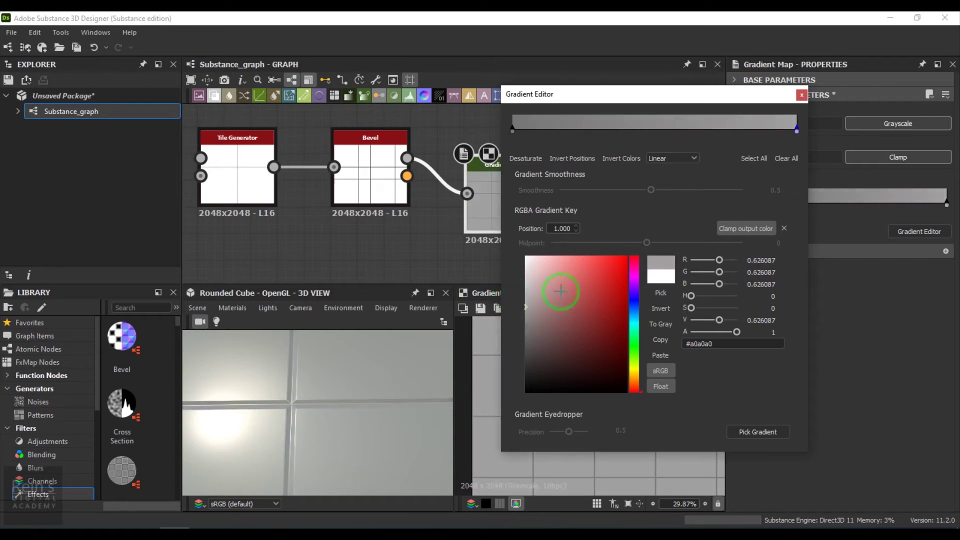
click(802, 95)
drag(311, 380, 334, 407)
scroll(495, 205, down, 4)
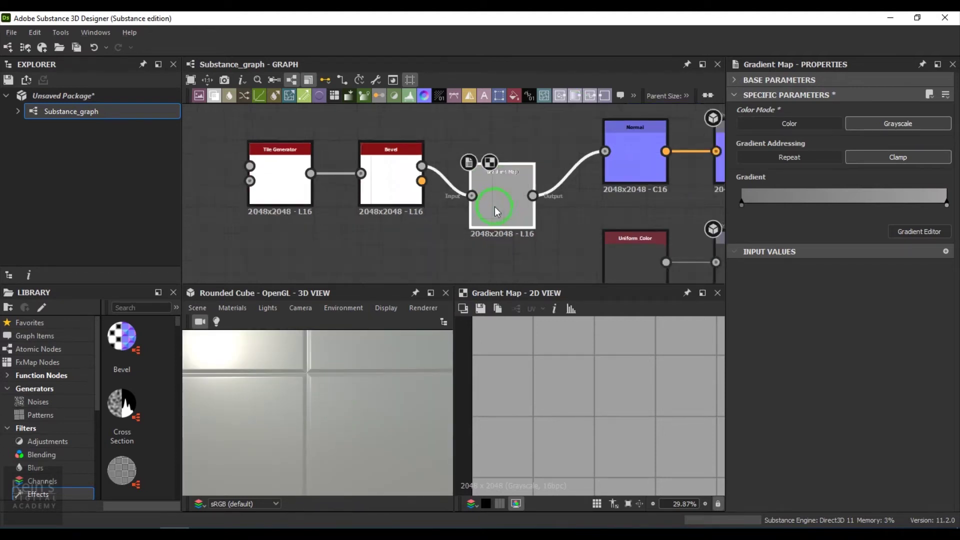
drag(497, 186, 460, 176)
drag(309, 412, 406, 230)
scroll(405, 230, up, 1)
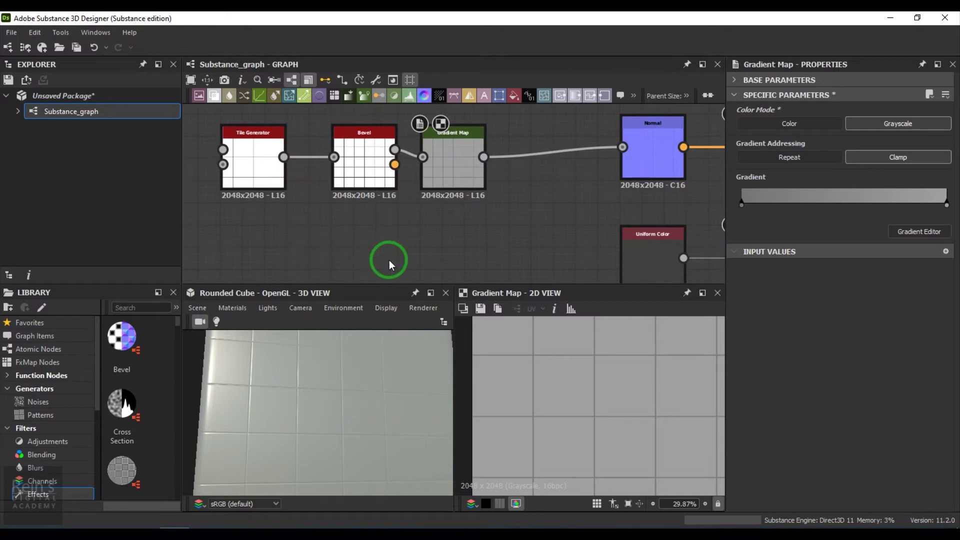
middle_drag(388, 260, 442, 233)
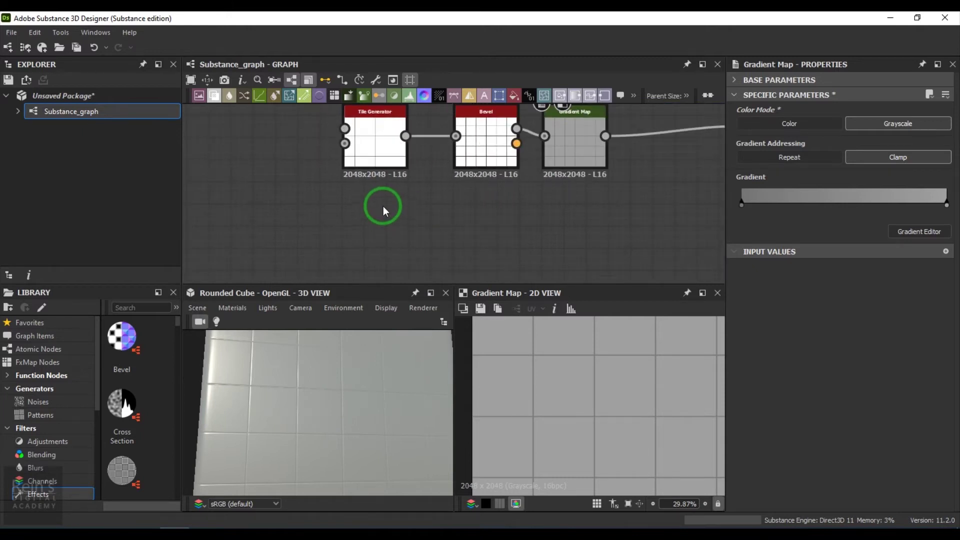
- Duplicate the Tile Generator below the original, using Gradation pattern and Rotation Random 1
click(378, 160)
key(ctrl+d)
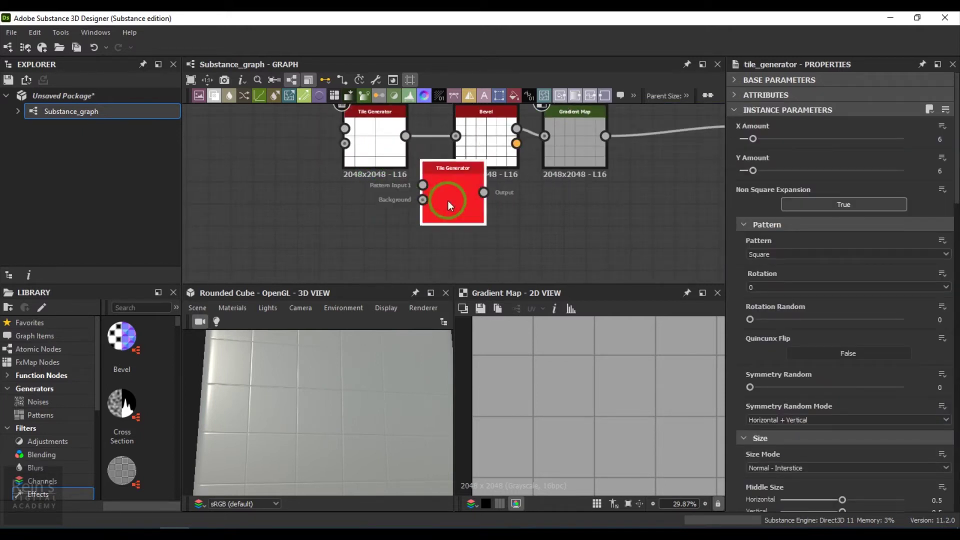
drag(448, 200, 388, 235)
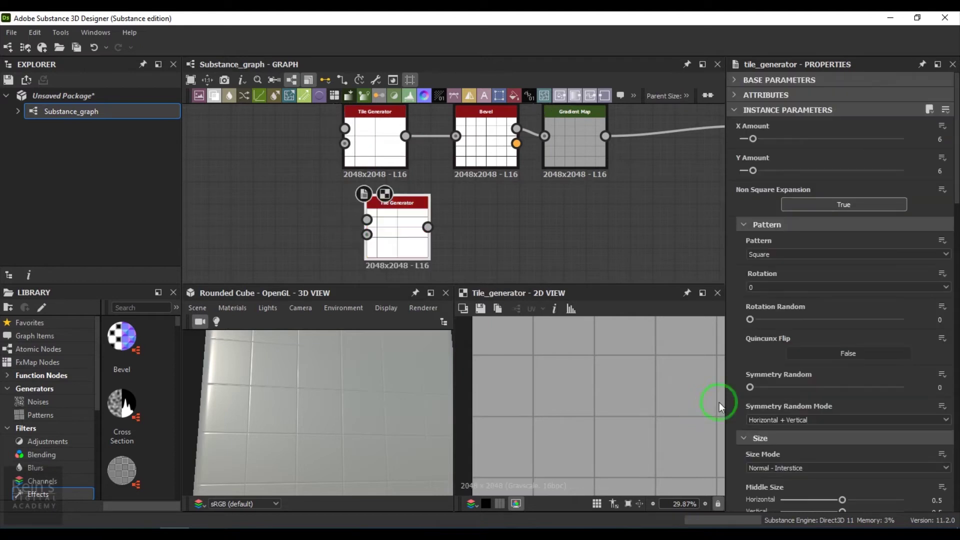
scroll(611, 414, down, 2)
scroll(607, 415, up, 2)
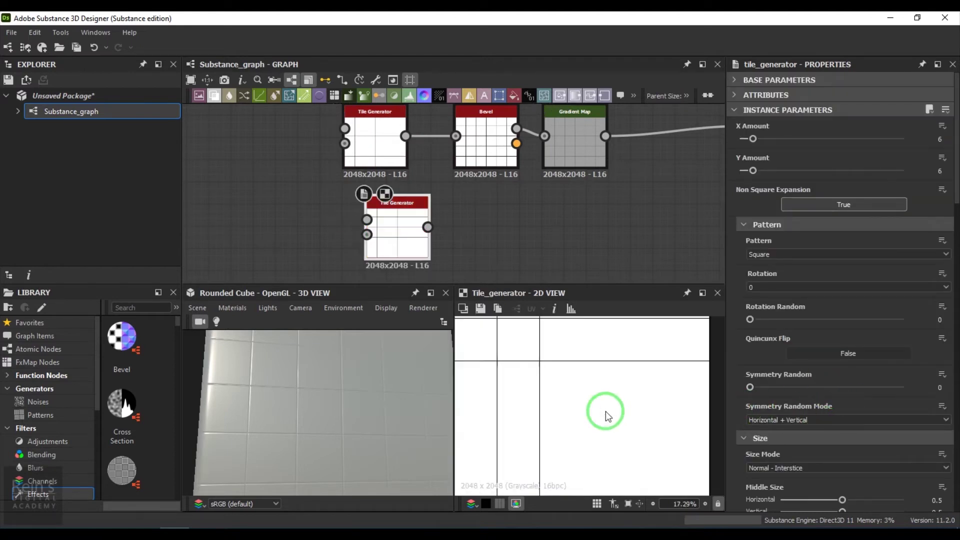
click(812, 254)
click(769, 335)
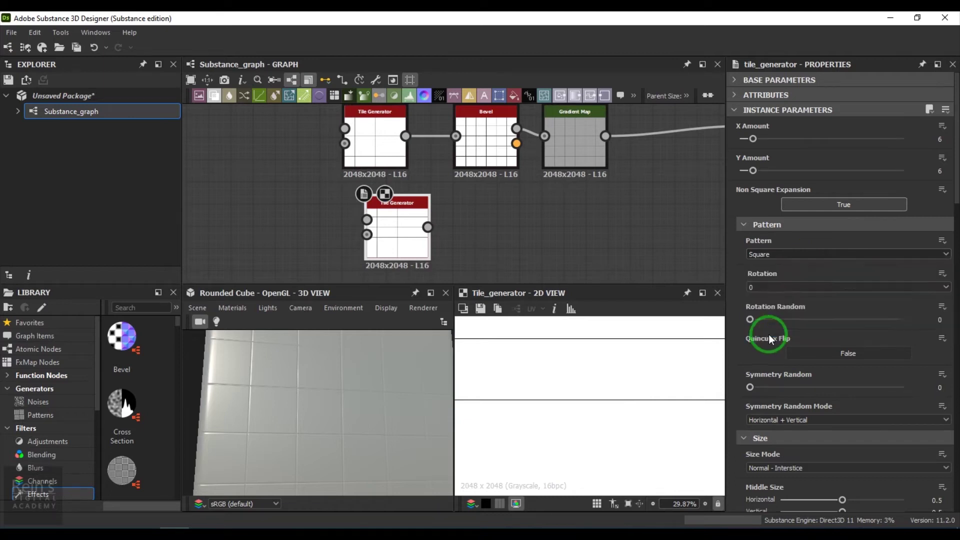
drag(750, 363, 917, 366)
click(554, 421)
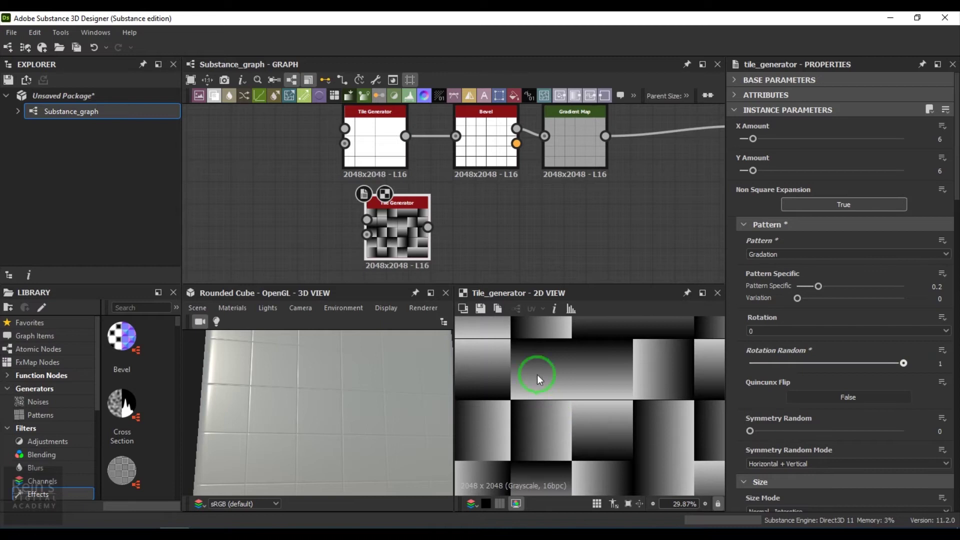
drag(387, 237, 365, 235)
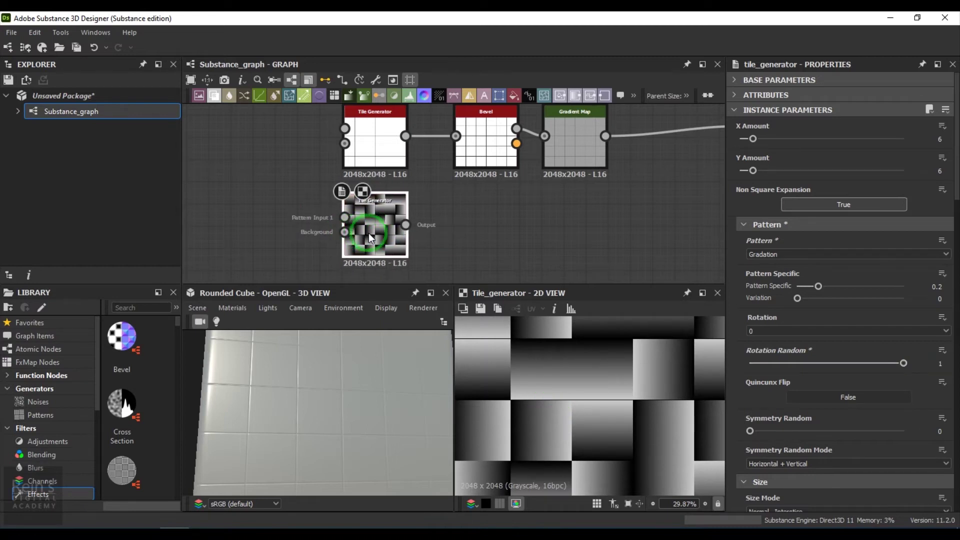
- Add a Blend node and place it between the Bevel and the Gradient Map
click(458, 233)
key(space)
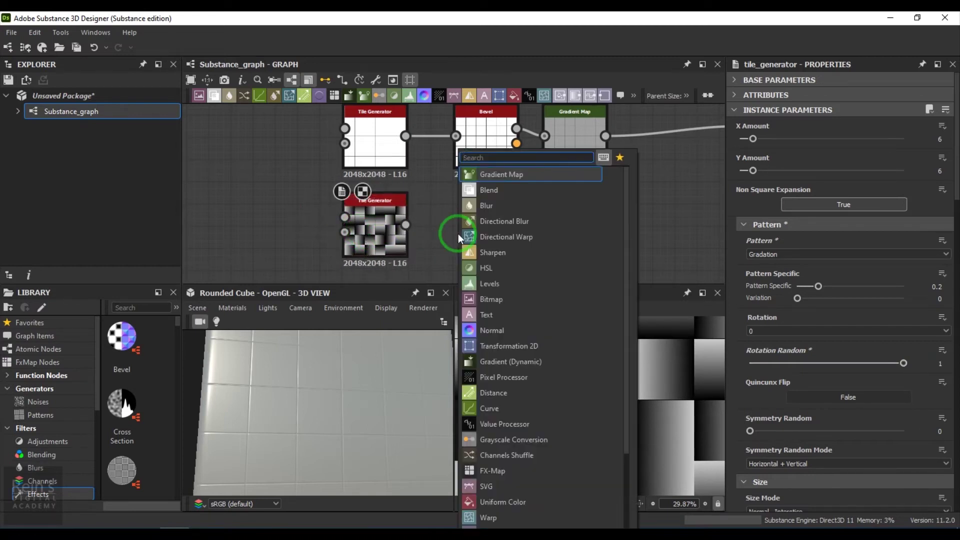
text(ble)
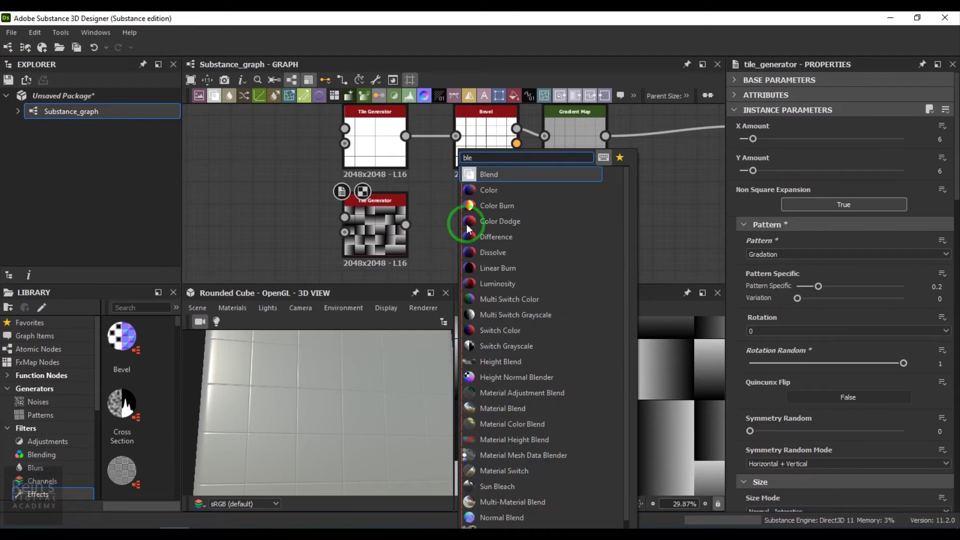
click(490, 175)
scroll(464, 222, down, 2)
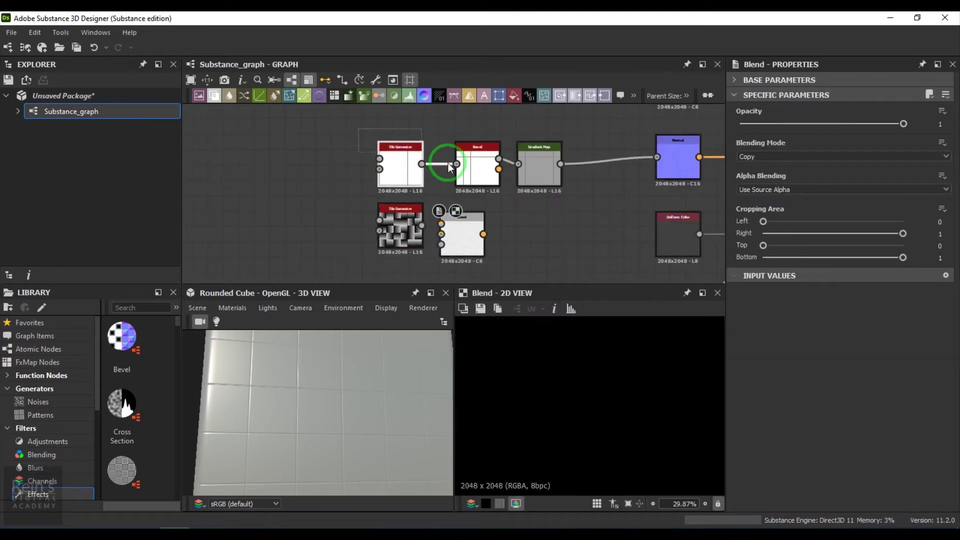
drag(472, 170, 394, 147)
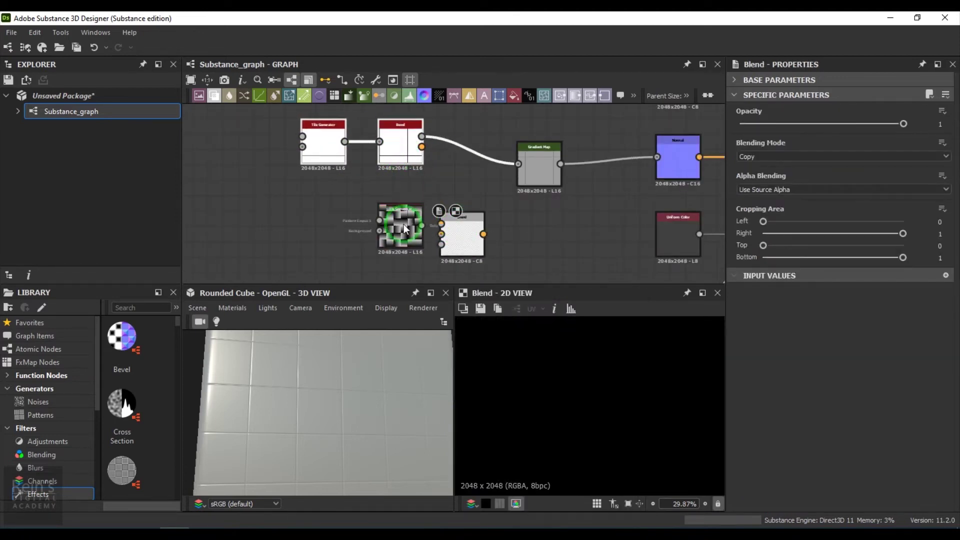
drag(411, 235, 396, 212)
scroll(386, 215, up, 3)
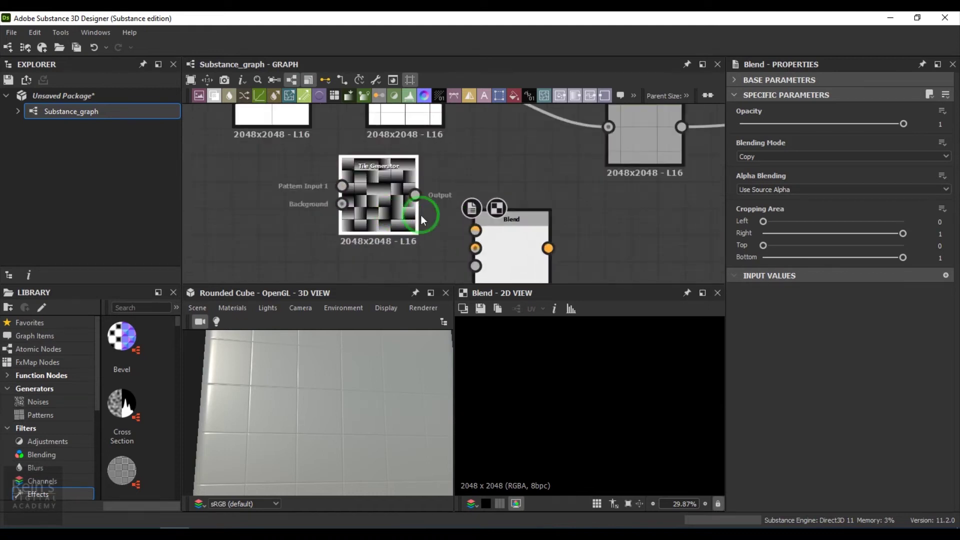
click(515, 211)
drag(515, 211, 504, 171)
middle_drag(504, 172, 461, 250)
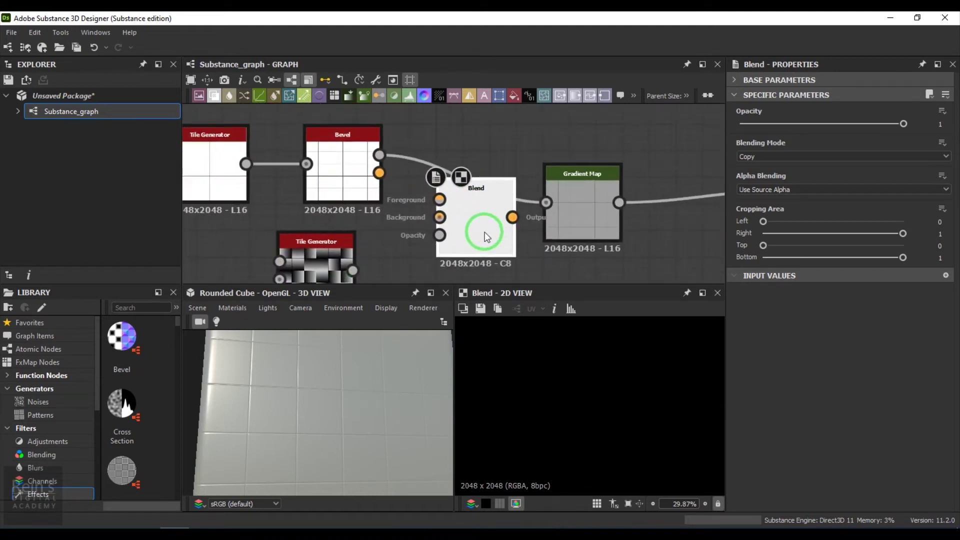
- Wire Bevel into Blend's Foreground and Blend into the Gradient Map, with Multiply blending mode
drag(439, 200, 439, 217)
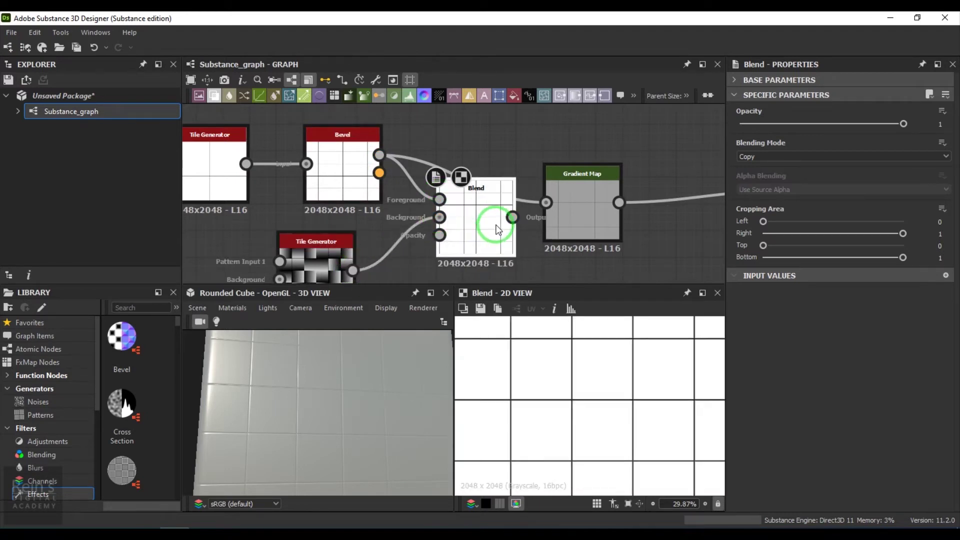
drag(549, 200, 547, 202)
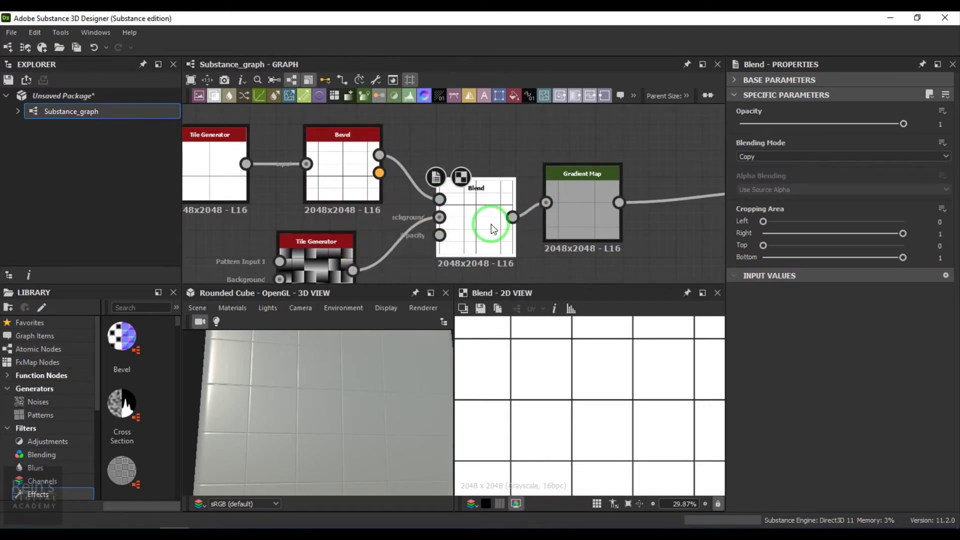
click(806, 156)
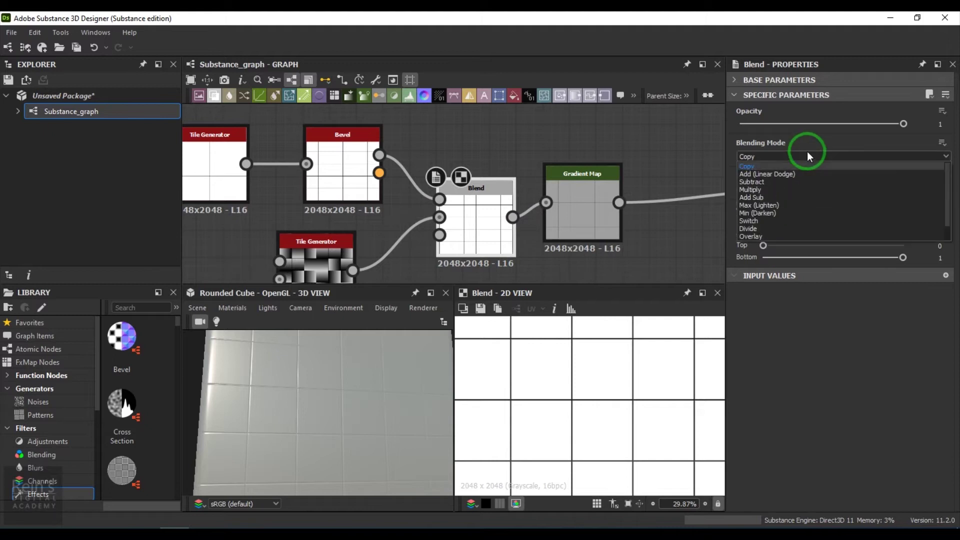
click(787, 192)
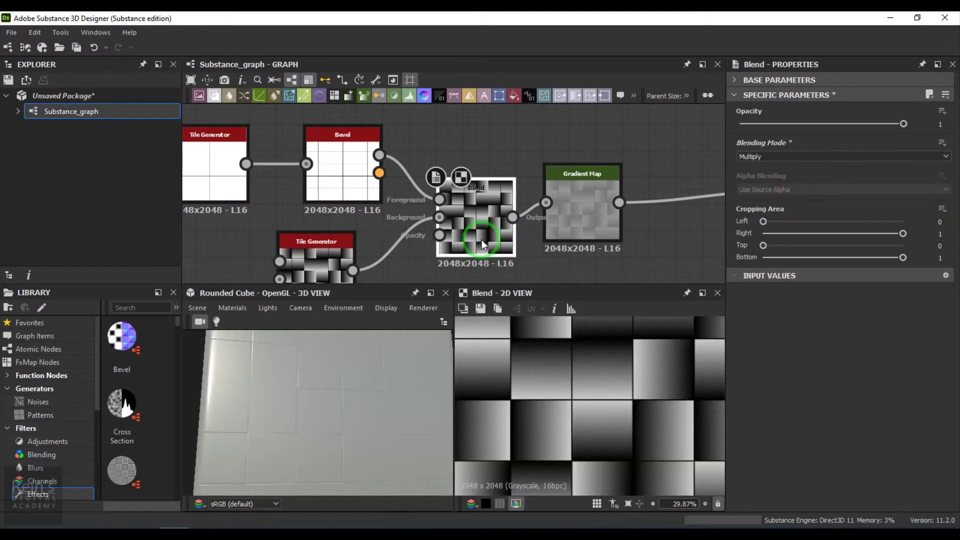
drag(310, 428, 532, 278)
scroll(293, 416, up, 3)
click(590, 213)
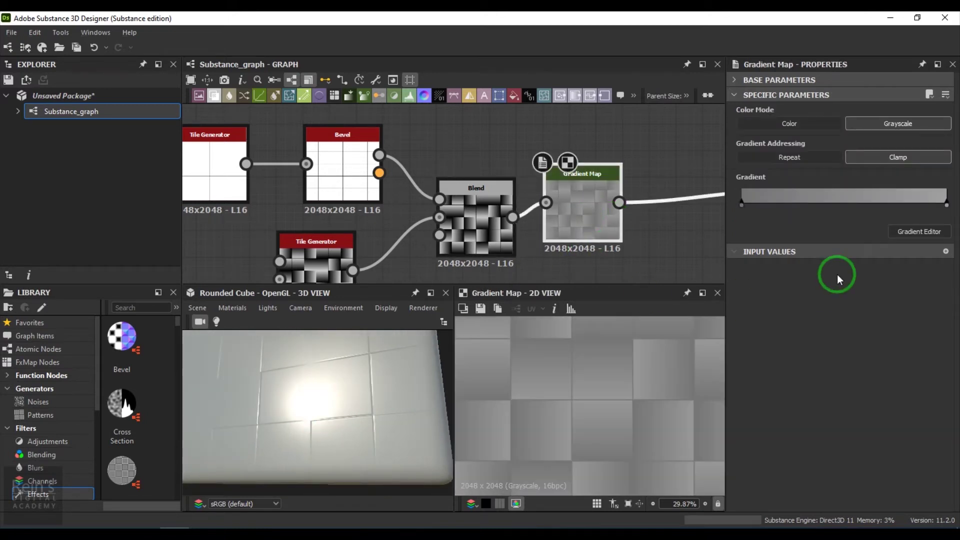
- Set the Gradient Map's dark key to #4b4b4b and its light key to #d9d9d9
click(917, 232)
click(512, 130)
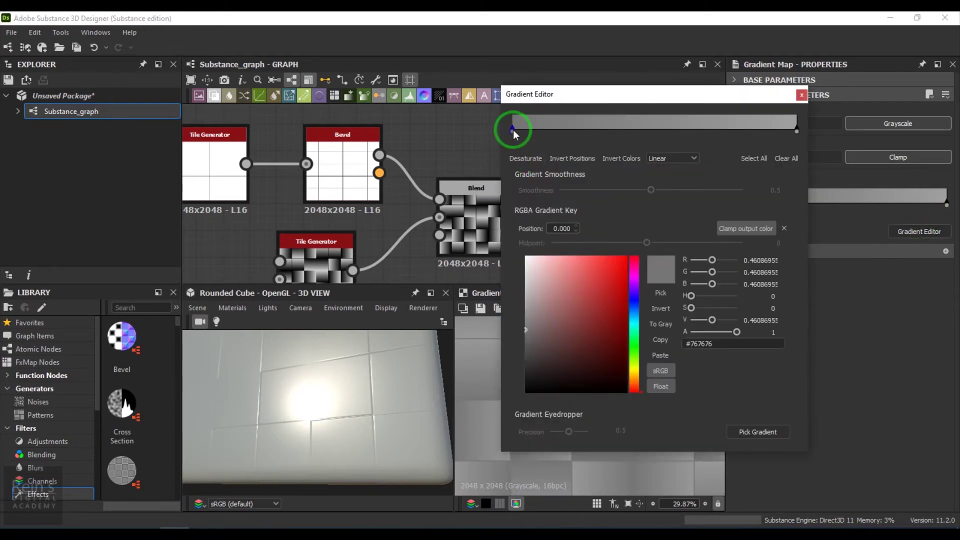
drag(523, 330, 518, 352)
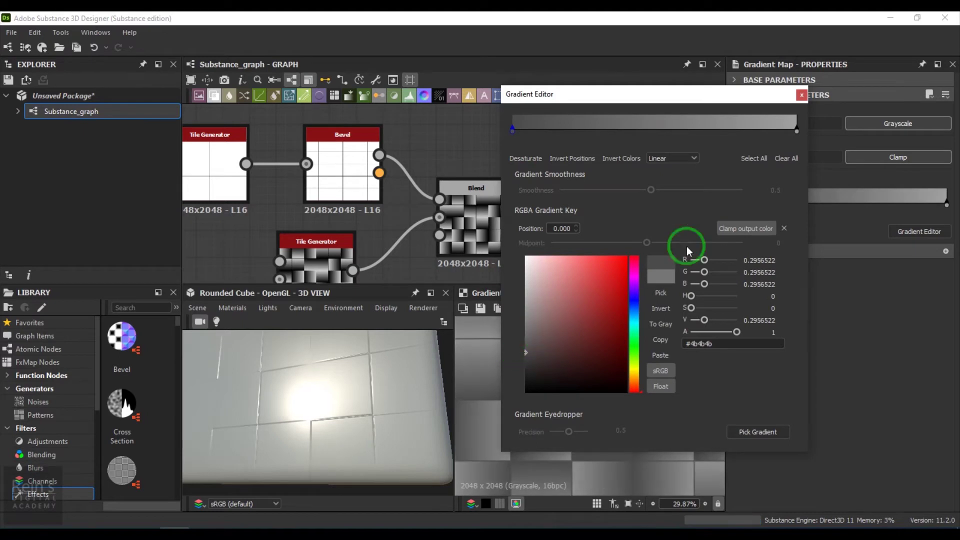
click(796, 131)
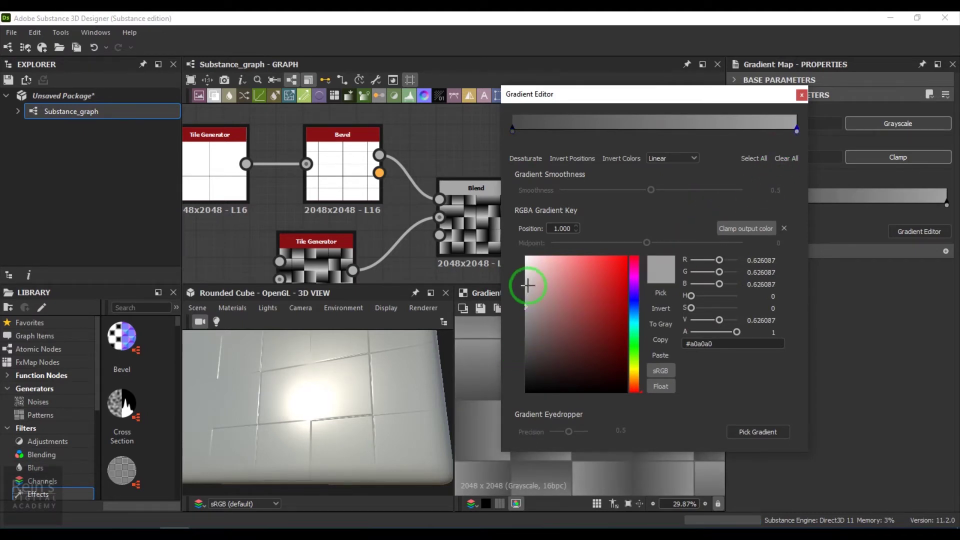
drag(527, 285, 524, 275)
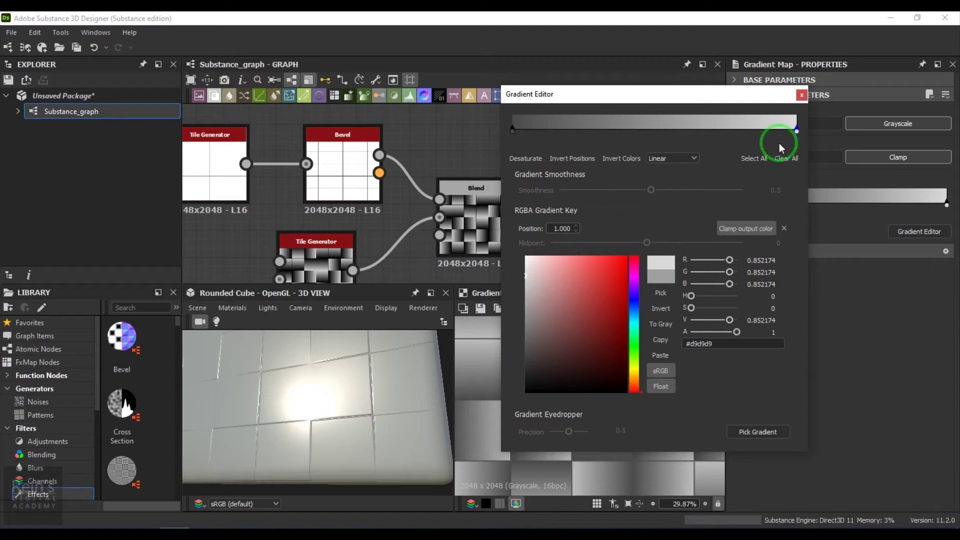
click(801, 95)
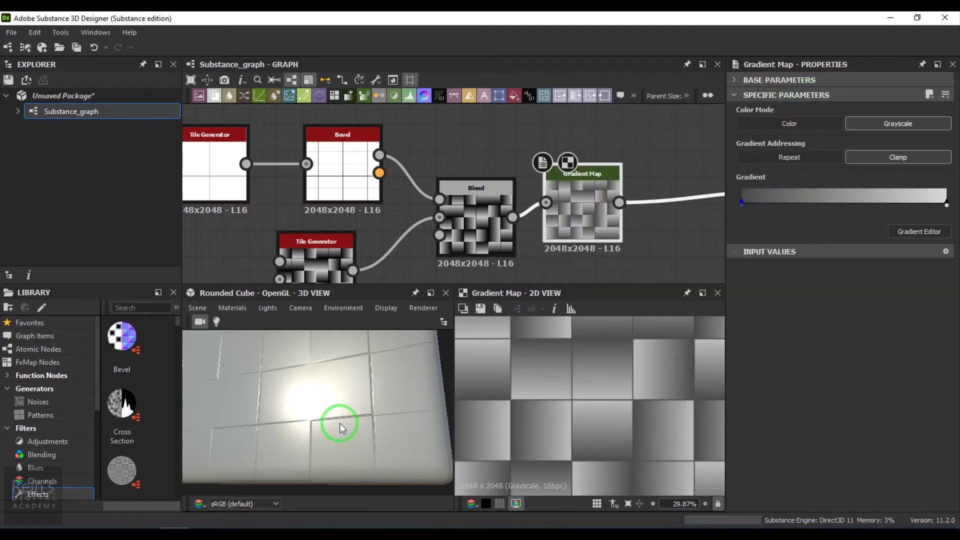
drag(337, 414, 360, 439)
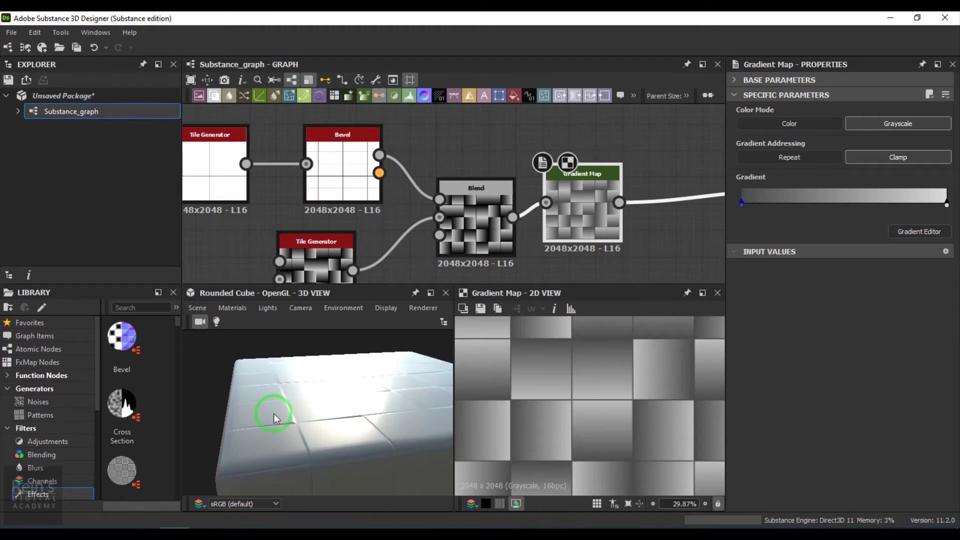
drag(401, 423, 344, 400)
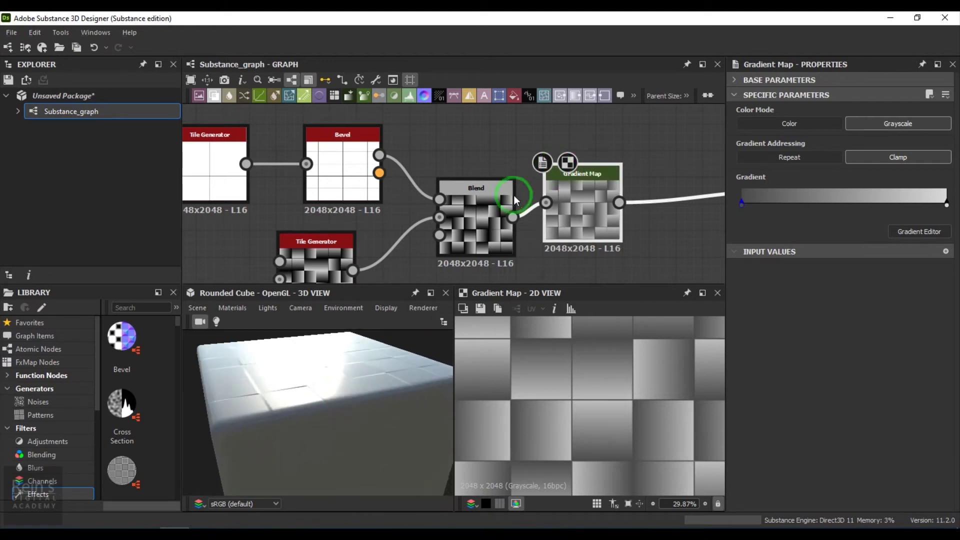
scroll(500, 205, down, 5)
middle_drag(491, 213, 462, 157)
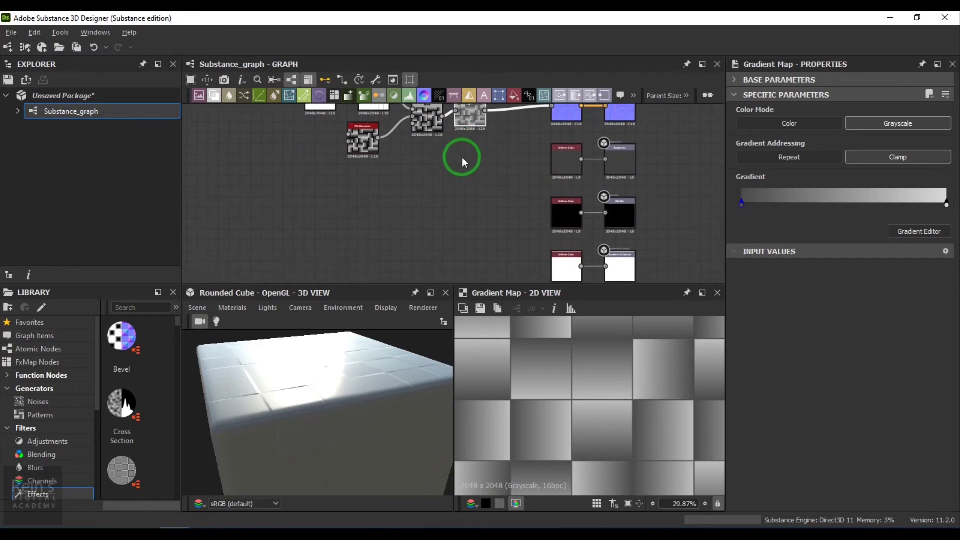
- Add an Ambient Occlusion (HBAO) node fed by the tile pattern and wire it to the ambient occlusion output
key(space)
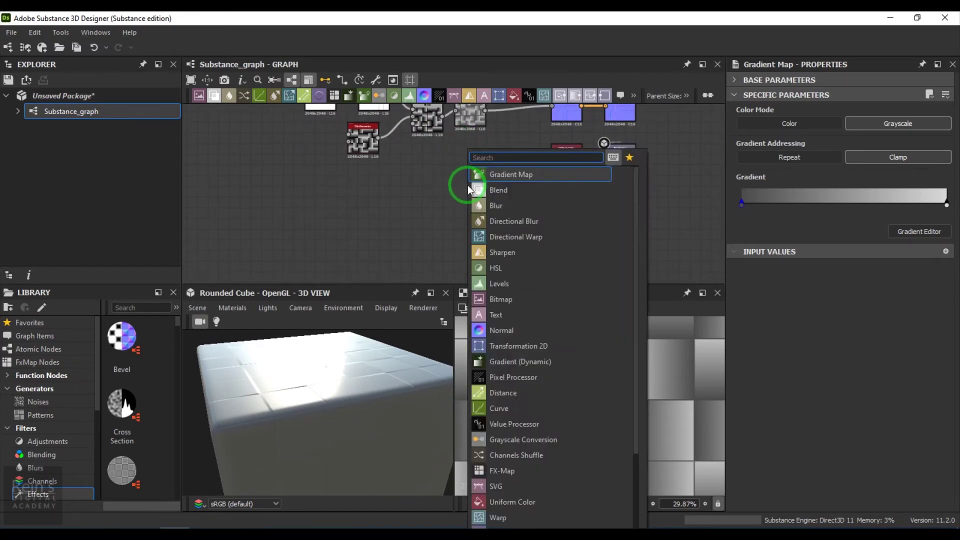
text(hb)
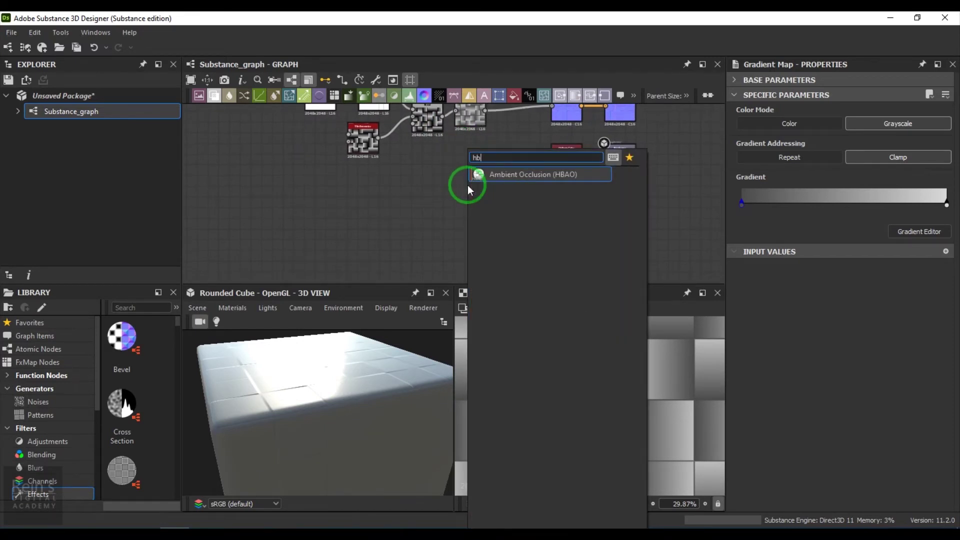
click(506, 174)
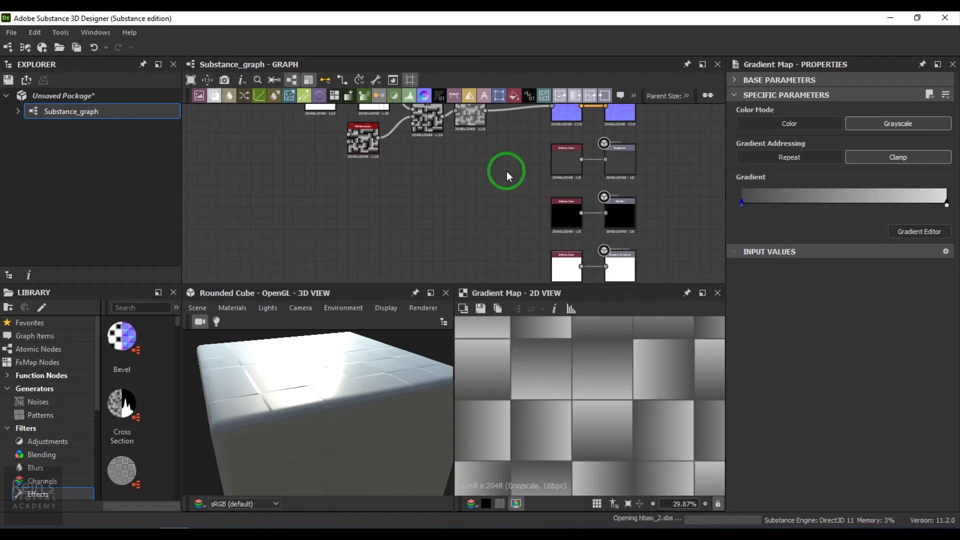
drag(481, 181, 502, 183)
drag(487, 114, 496, 205)
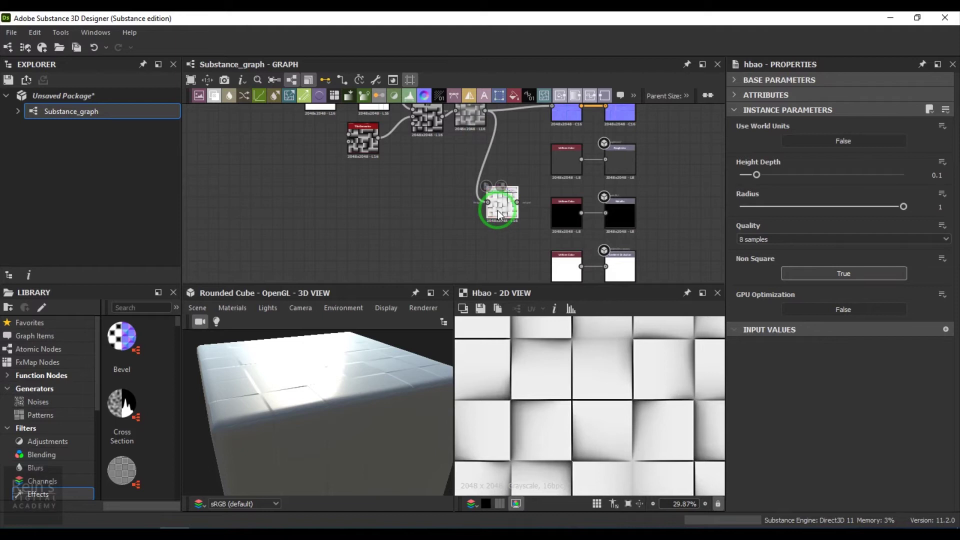
scroll(495, 222, down, 2)
middle_drag(492, 227, 481, 160)
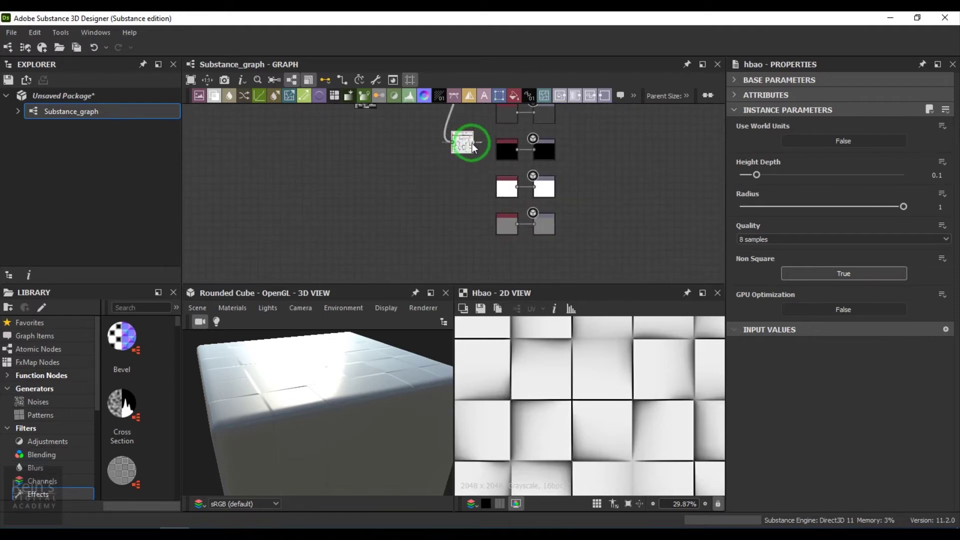
drag(535, 192, 536, 192)
- Lower the HBAO node's Height Depth to 0.01
drag(359, 354, 520, 429)
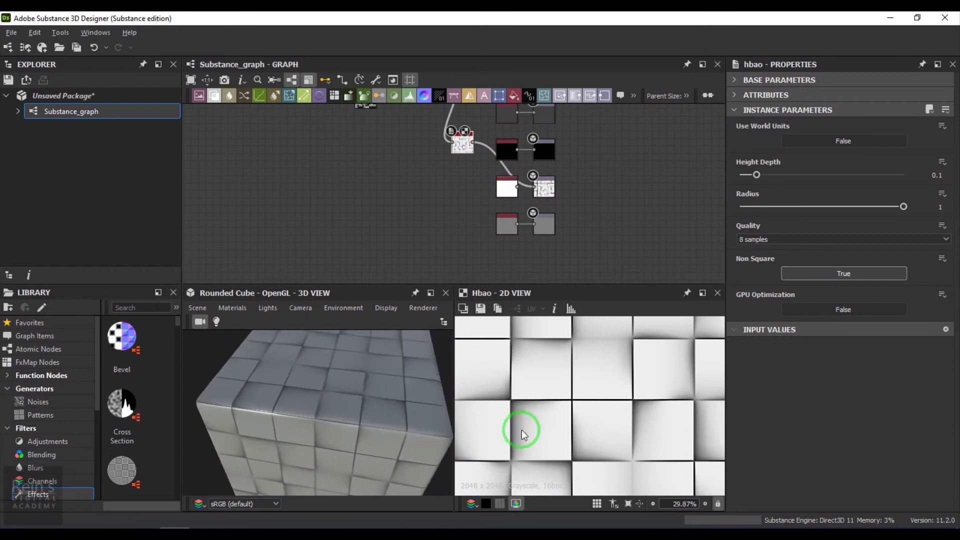
drag(351, 398, 395, 373)
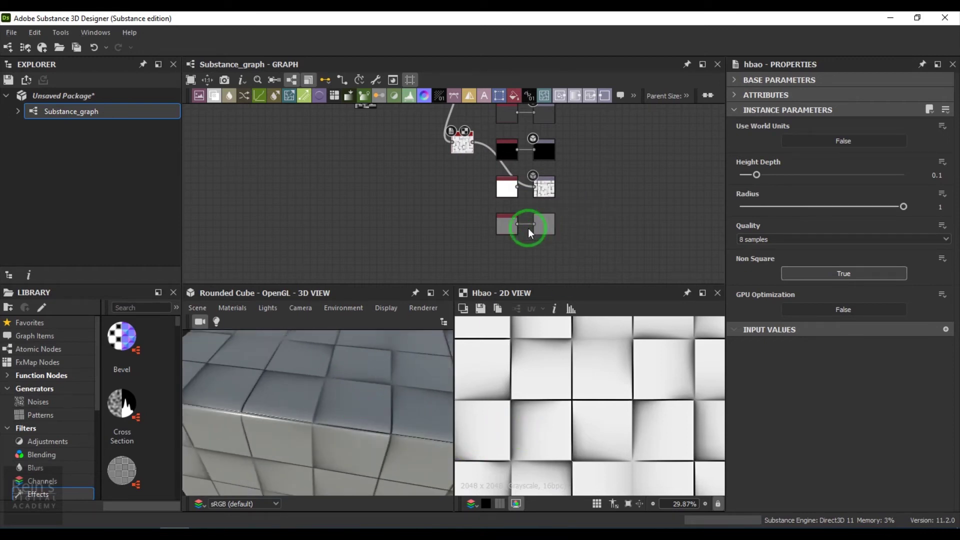
click(502, 196)
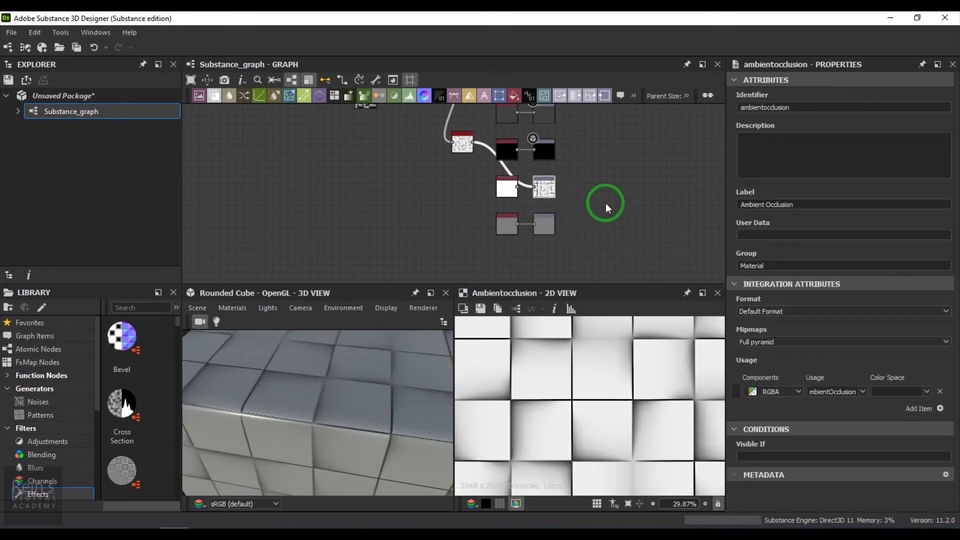
click(506, 189)
click(463, 146)
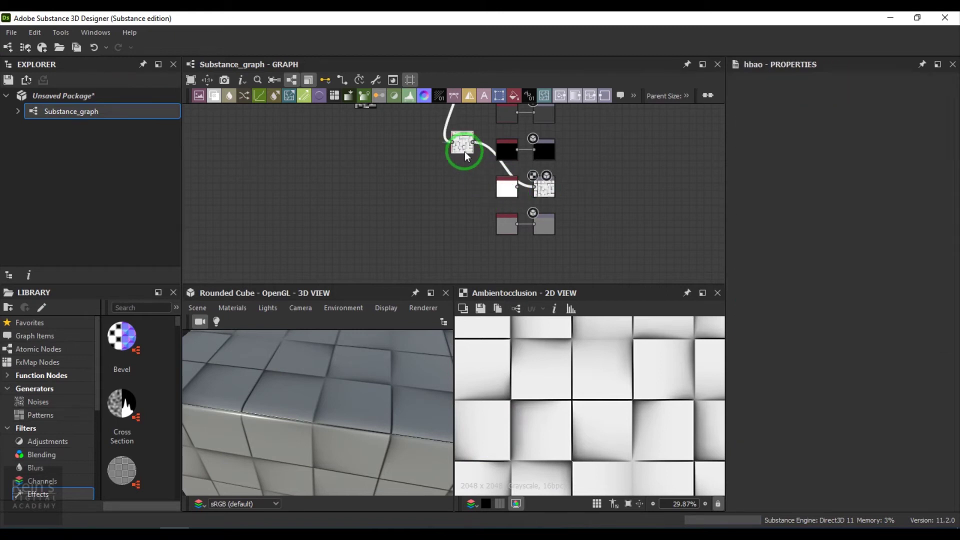
drag(757, 176, 742, 184)
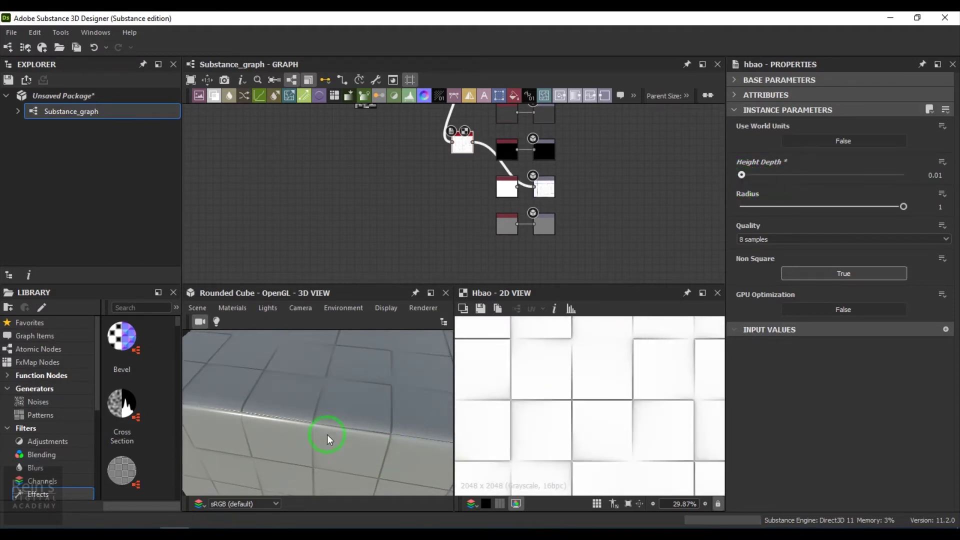
drag(328, 439, 370, 325)
scroll(431, 201, down, 3)
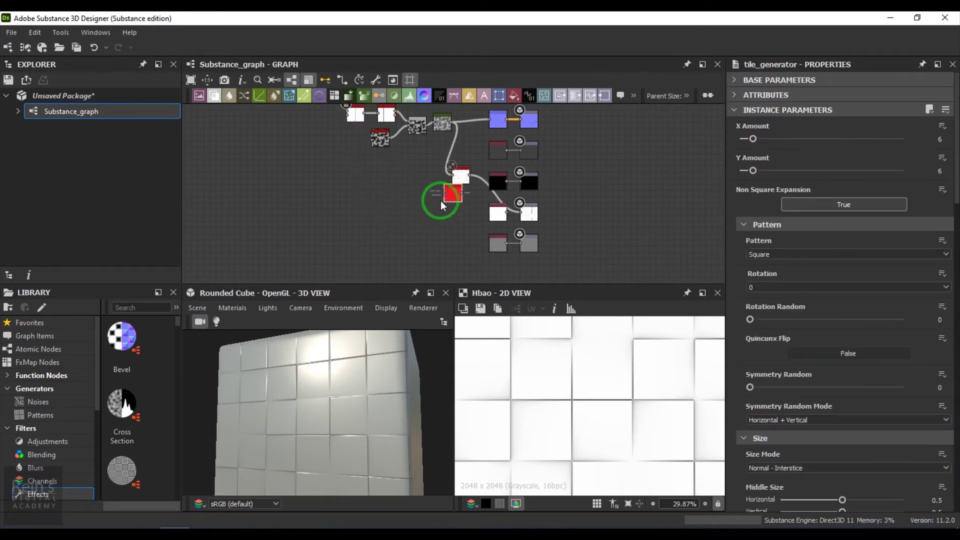
- Preview the Tile Generator, enable its checker mask, and set the tile colour to black
double_click(406, 209)
scroll(408, 213, up, 5)
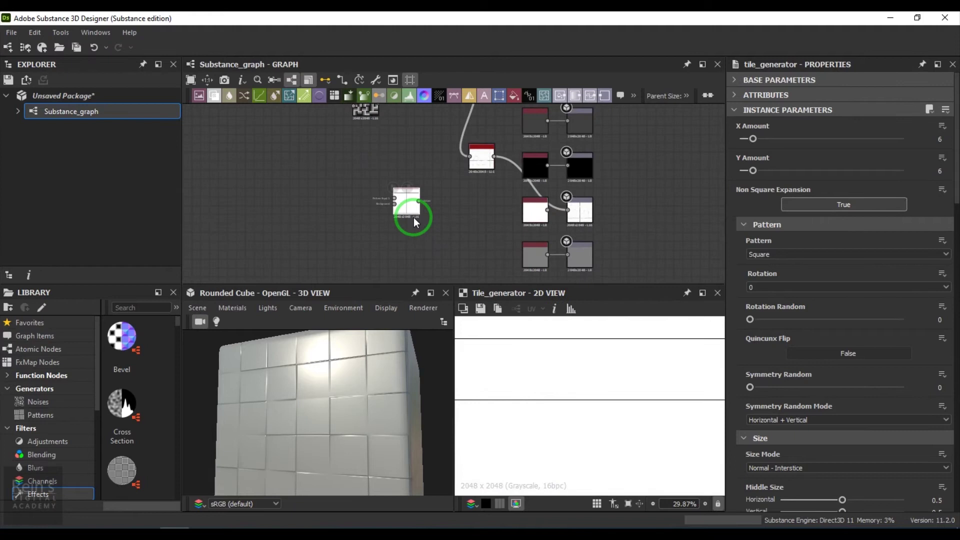
scroll(777, 374, down, 15)
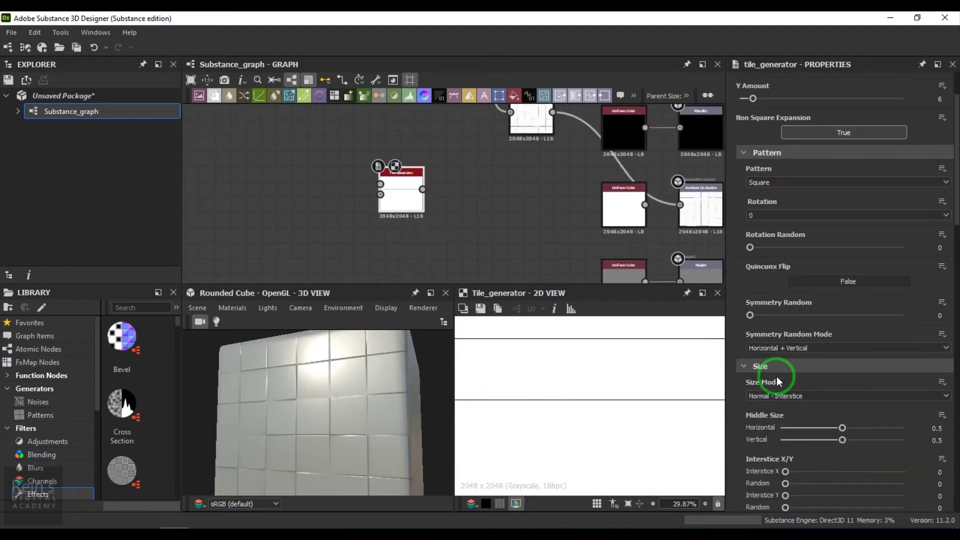
scroll(775, 368, down, 4)
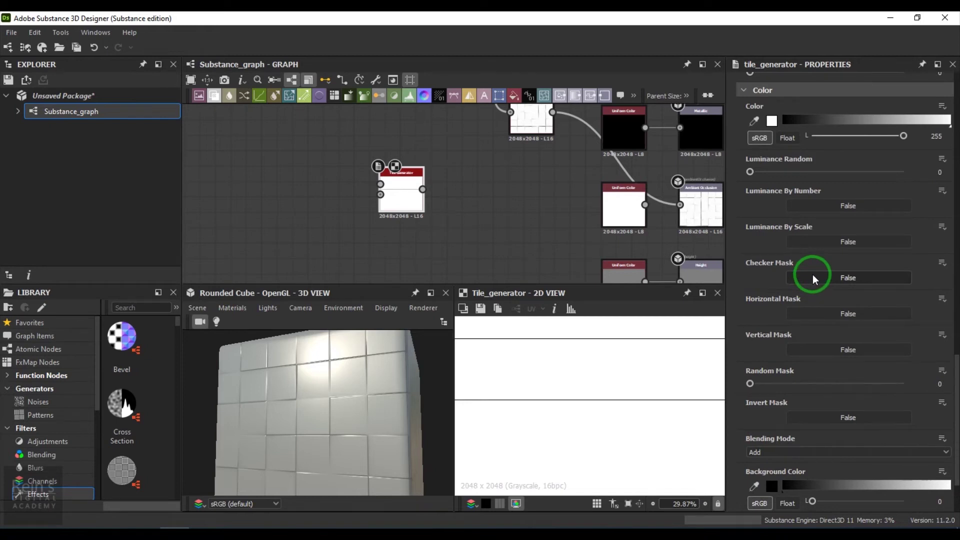
click(812, 274)
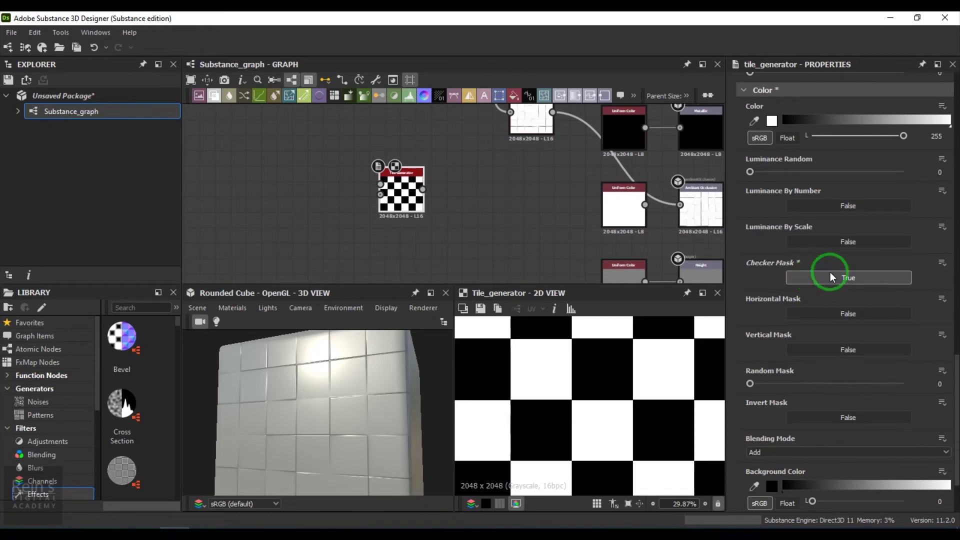
click(787, 124)
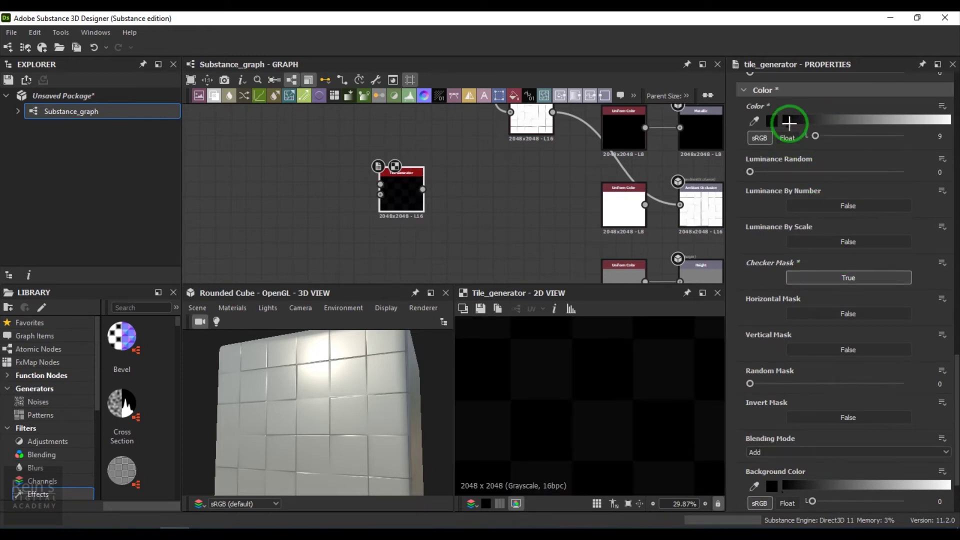
drag(789, 123, 781, 127)
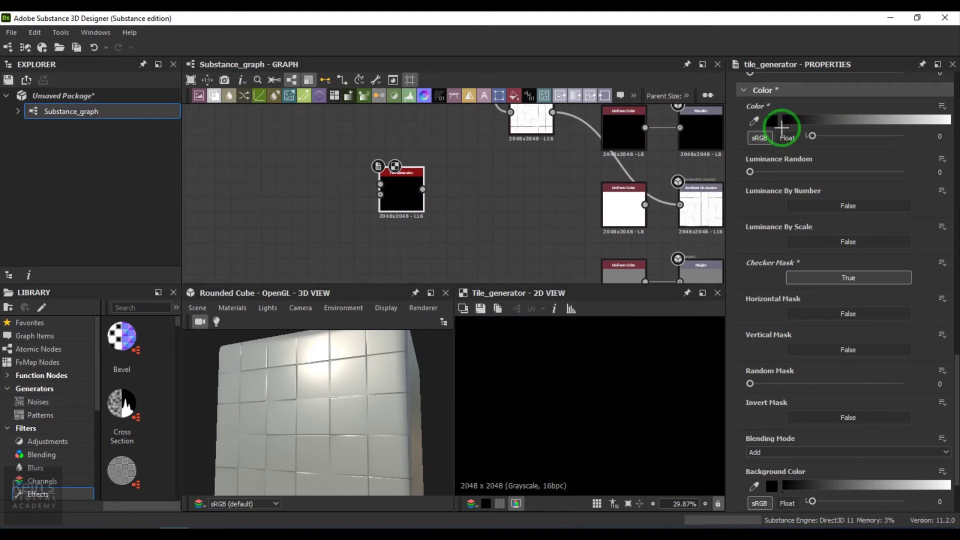
- Make the checker tile colour pure white #ffffff and nudge the node slightly left
click(774, 119)
drag(484, 366, 403, 283)
click(511, 344)
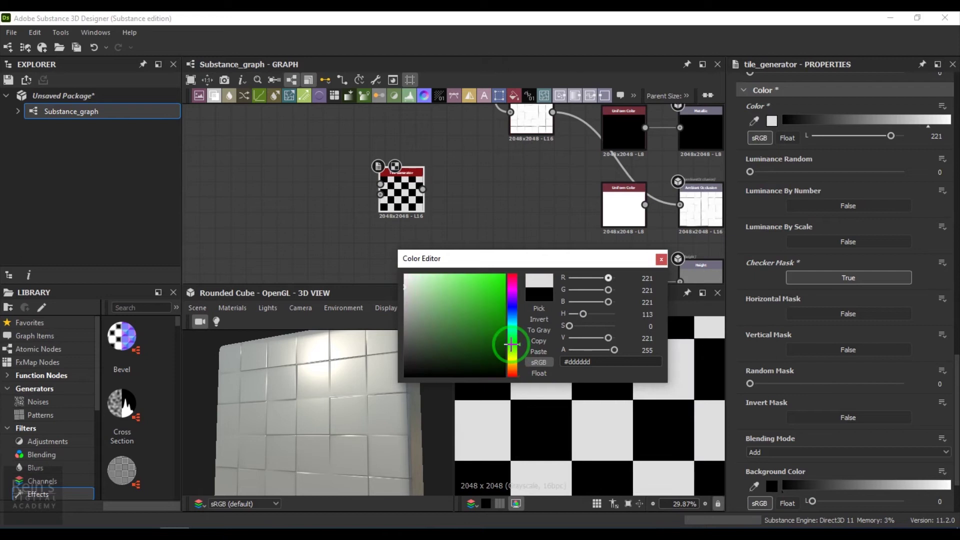
click(449, 317)
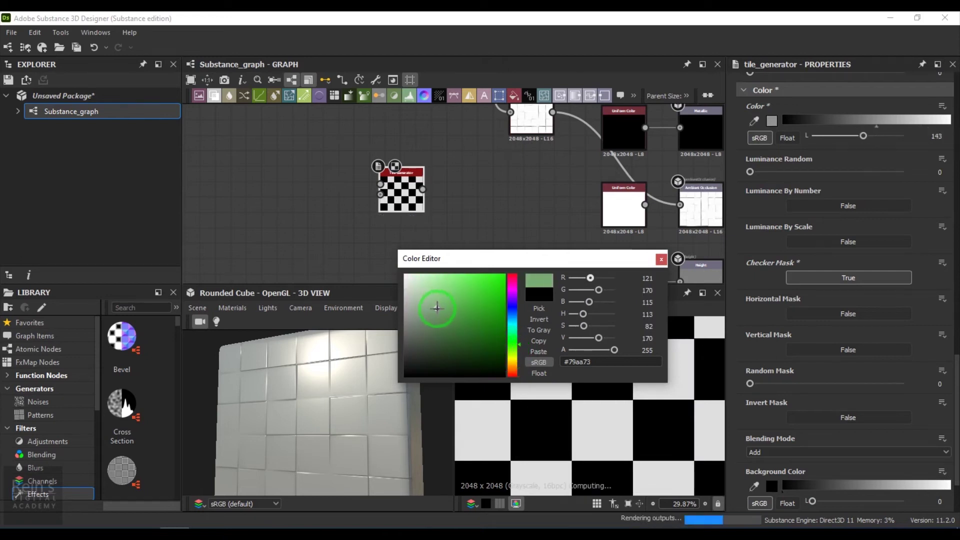
drag(449, 318, 379, 263)
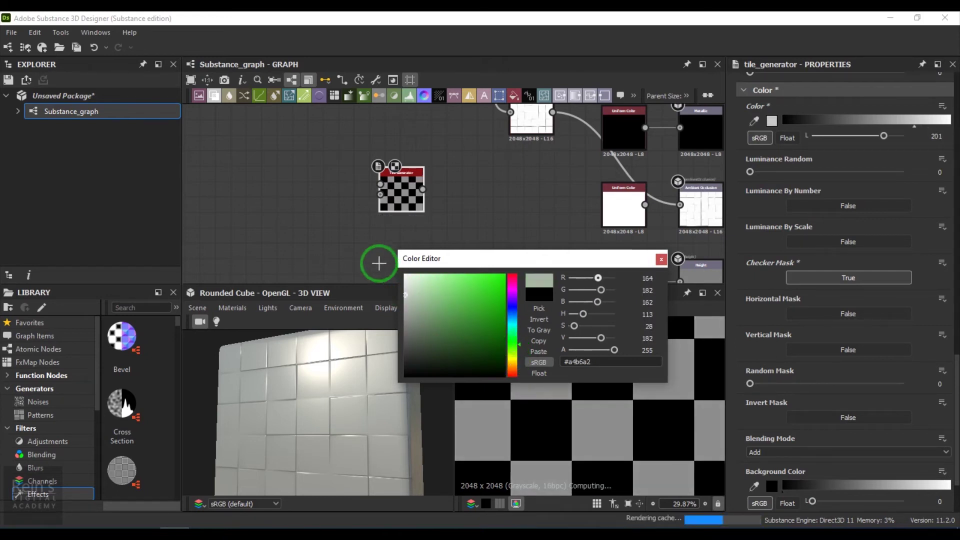
click(613, 255)
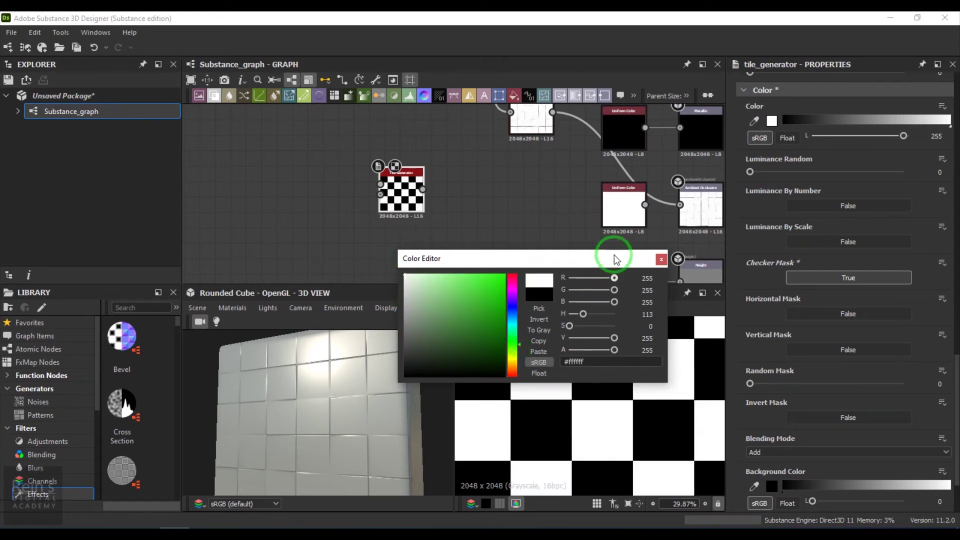
click(661, 259)
drag(414, 208, 390, 209)
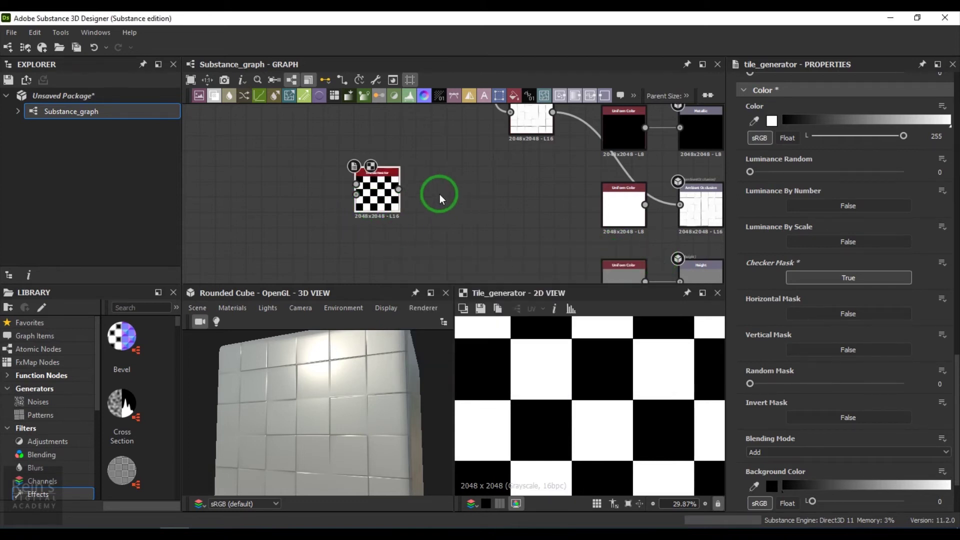
click(434, 211)
- Add a Gradient Map node after the tile generator
key(space)
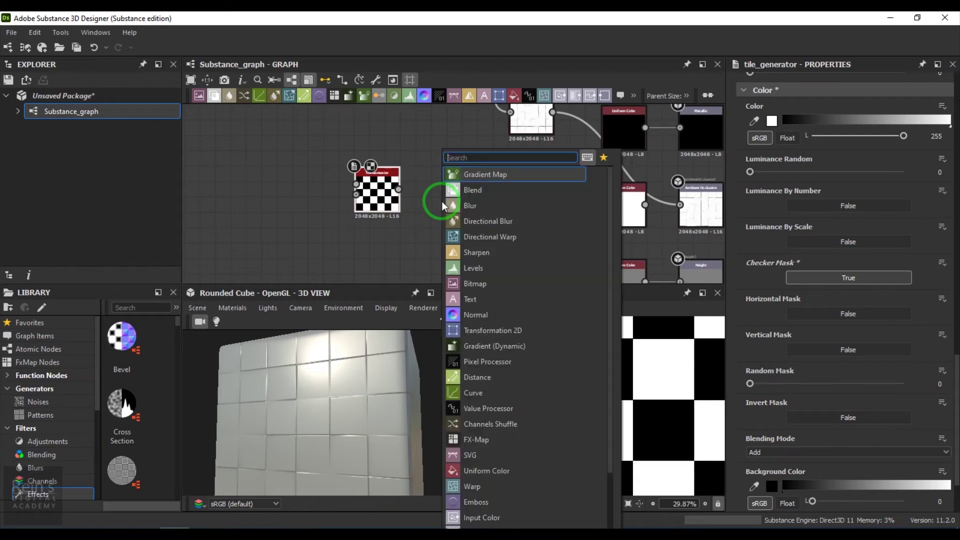
text(grad)
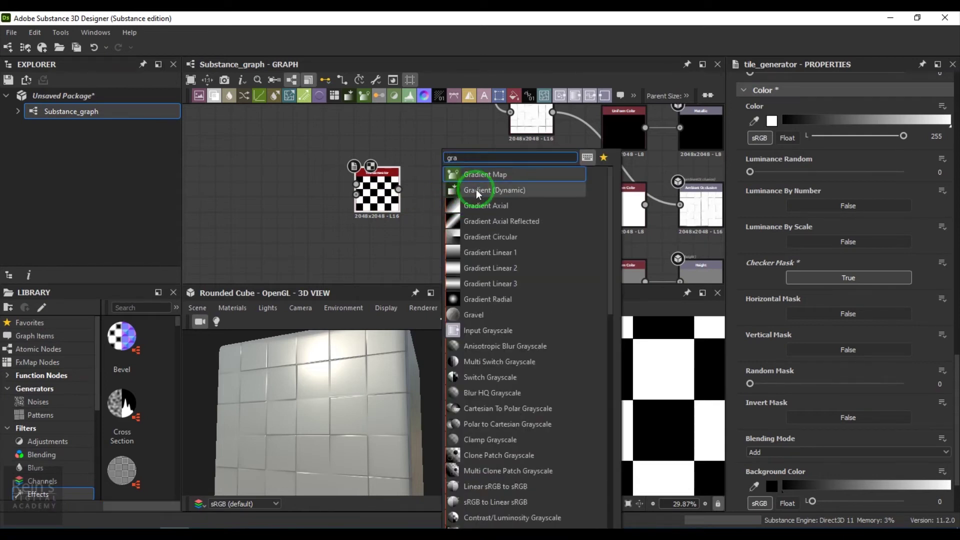
click(482, 174)
drag(450, 193, 452, 208)
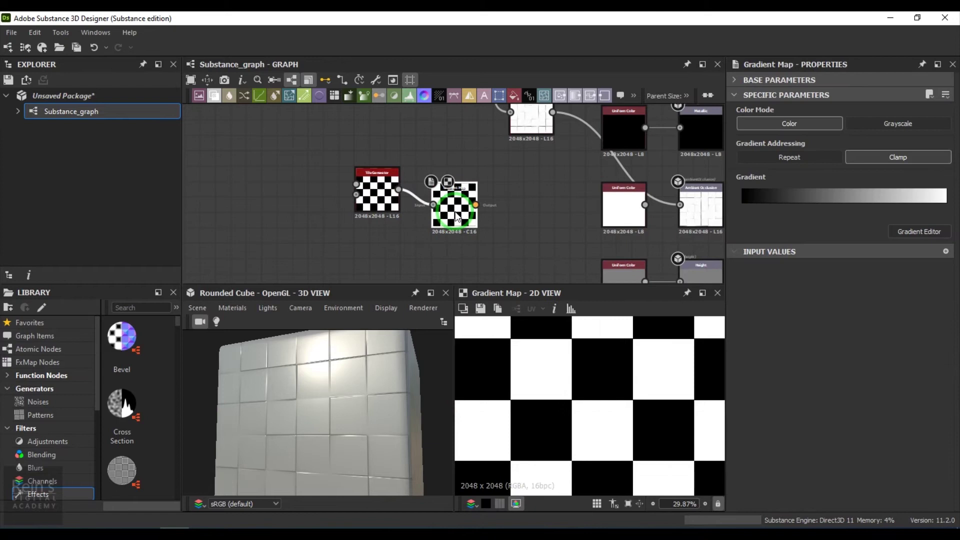
- Set the Gradient Map's keys to dark red #6c3a3a and cream #ddd5c0
click(912, 235)
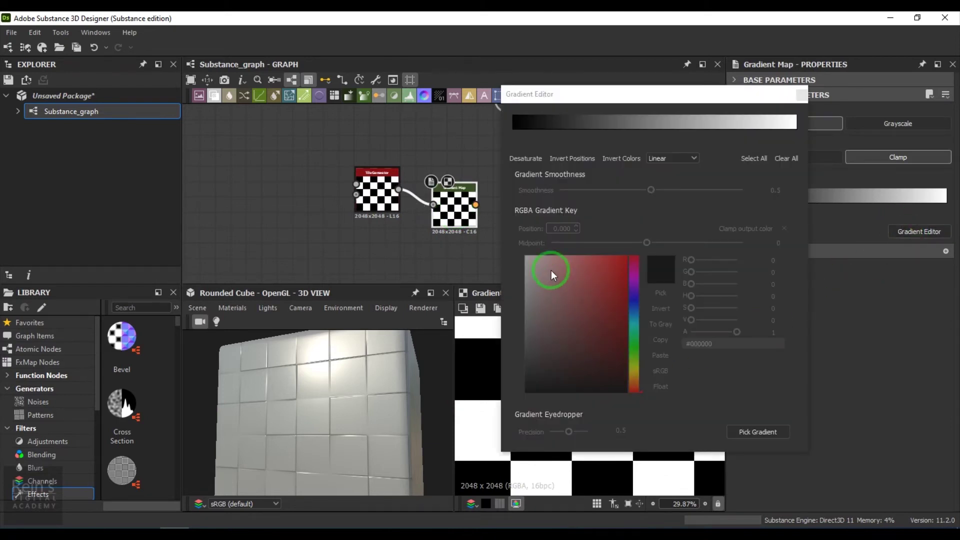
click(512, 132)
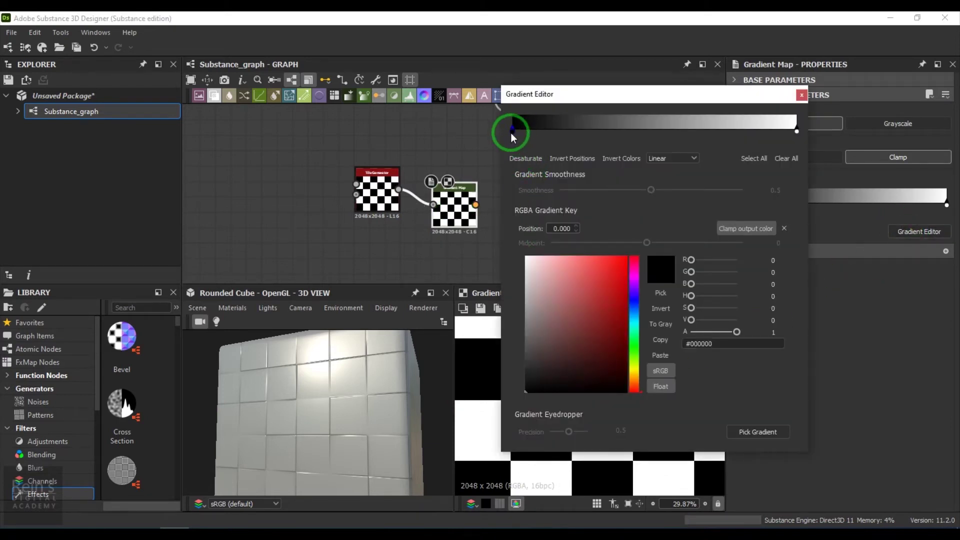
drag(540, 293, 572, 334)
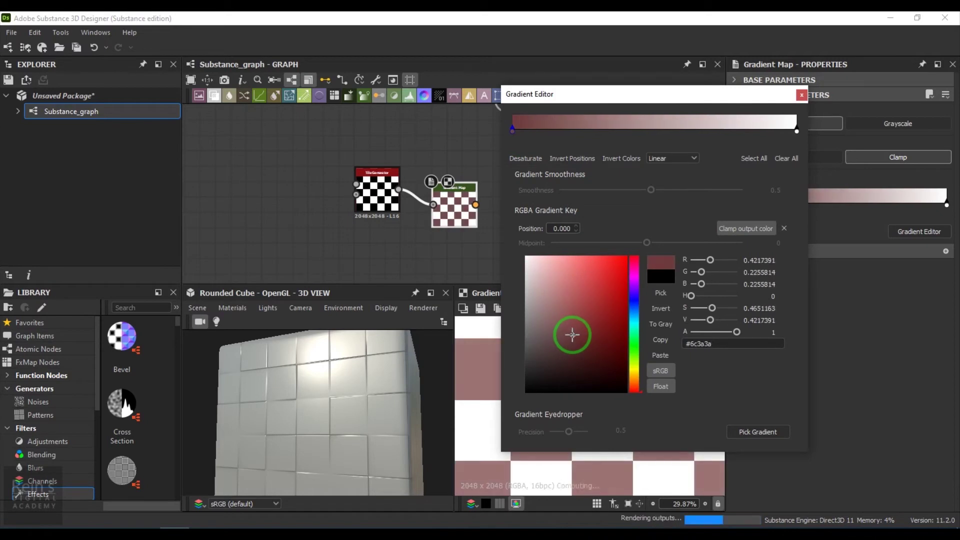
click(797, 131)
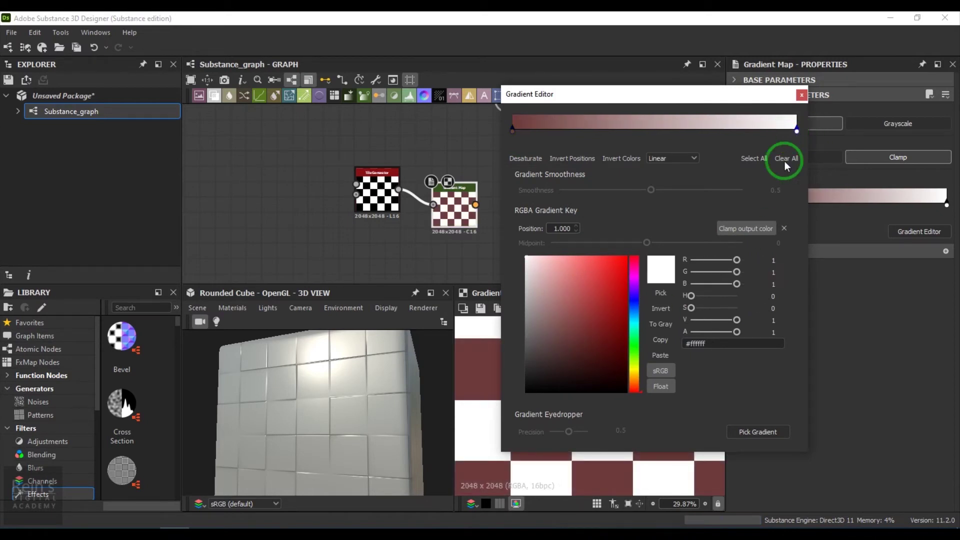
drag(603, 292, 538, 274)
drag(629, 386, 631, 376)
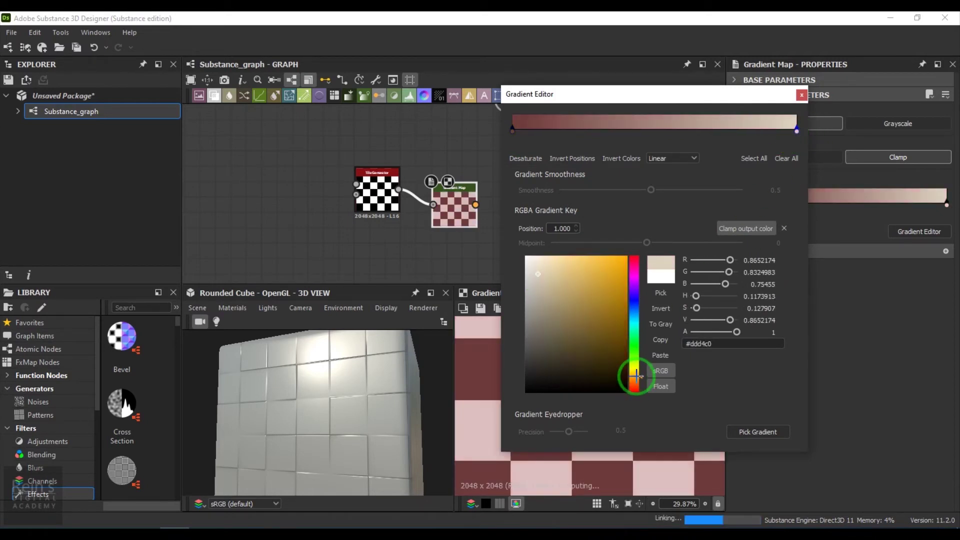
click(800, 97)
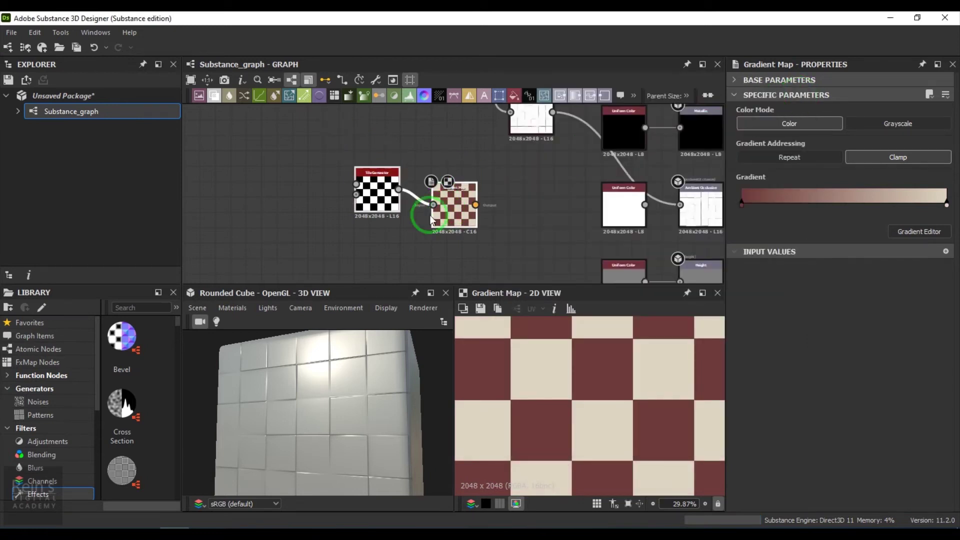
scroll(430, 219, up, 5)
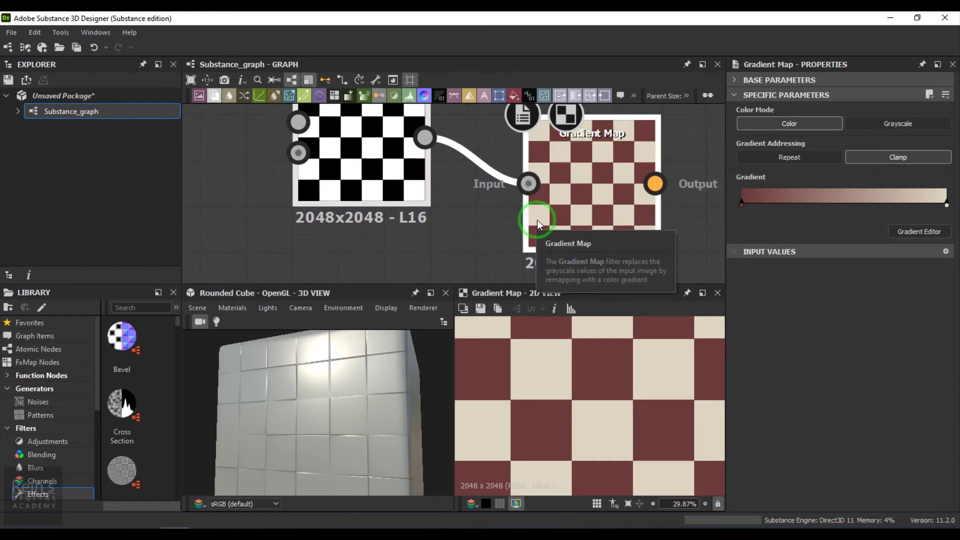
- Connect the checker Gradient Map to the Base Color output and delete the Uniform Color node
scroll(506, 220, down, 3)
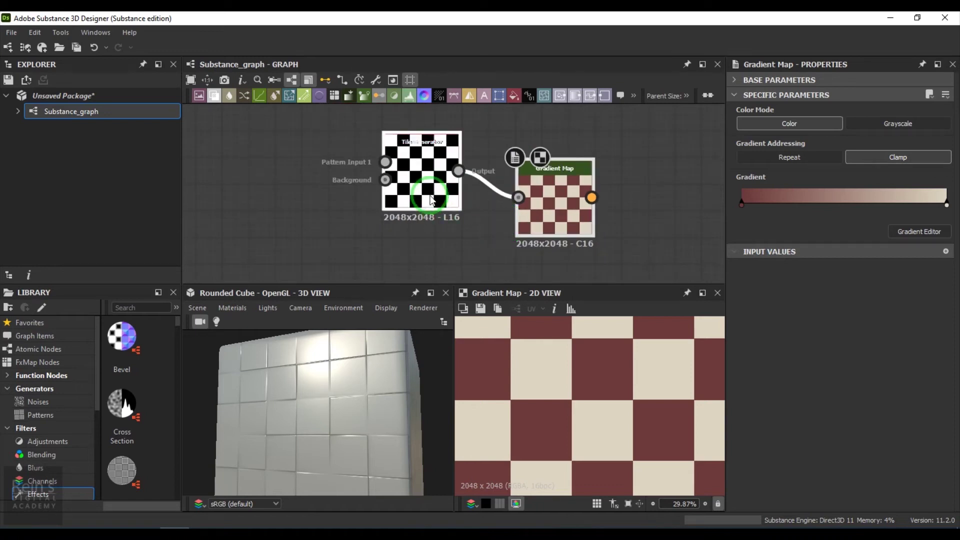
scroll(430, 200, down, 4)
middle_drag(472, 214, 365, 188)
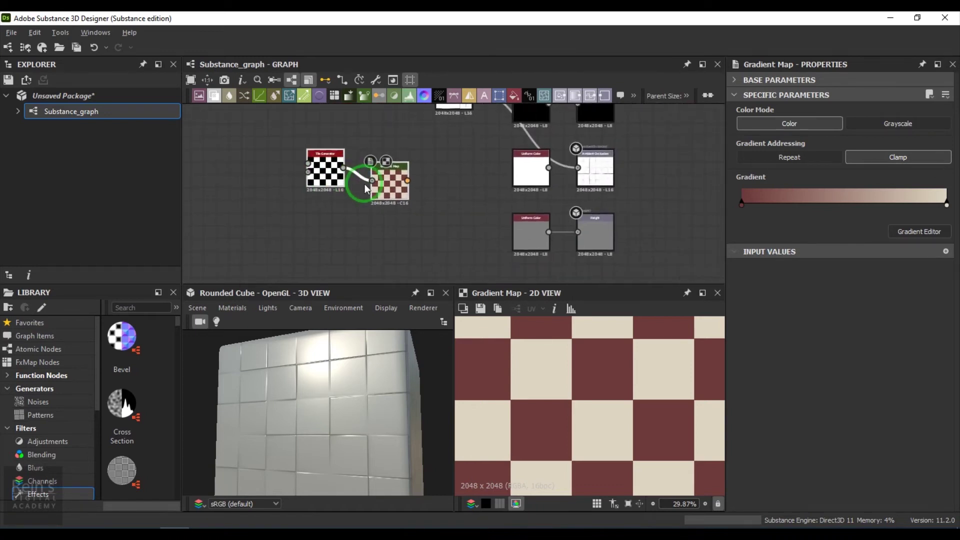
scroll(423, 239, down, 7)
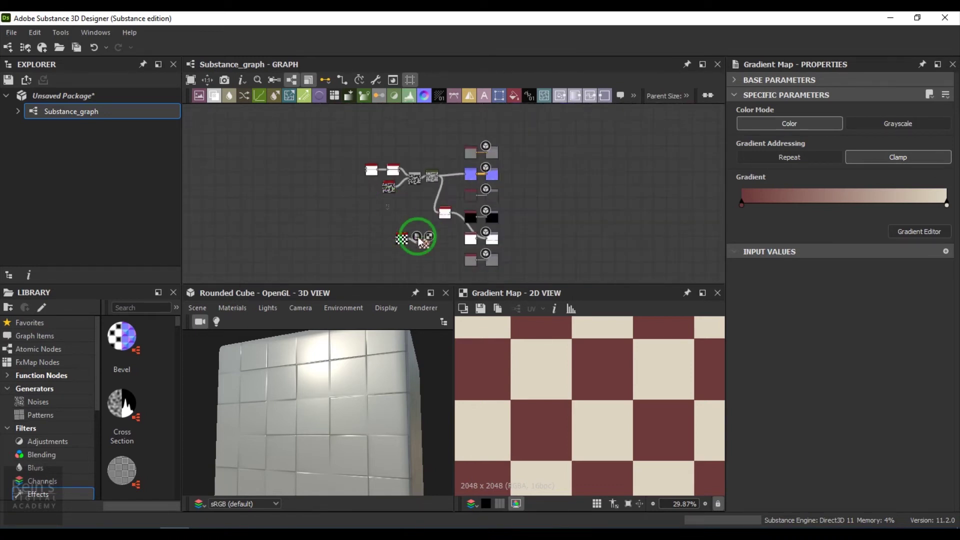
scroll(443, 151, up, 5)
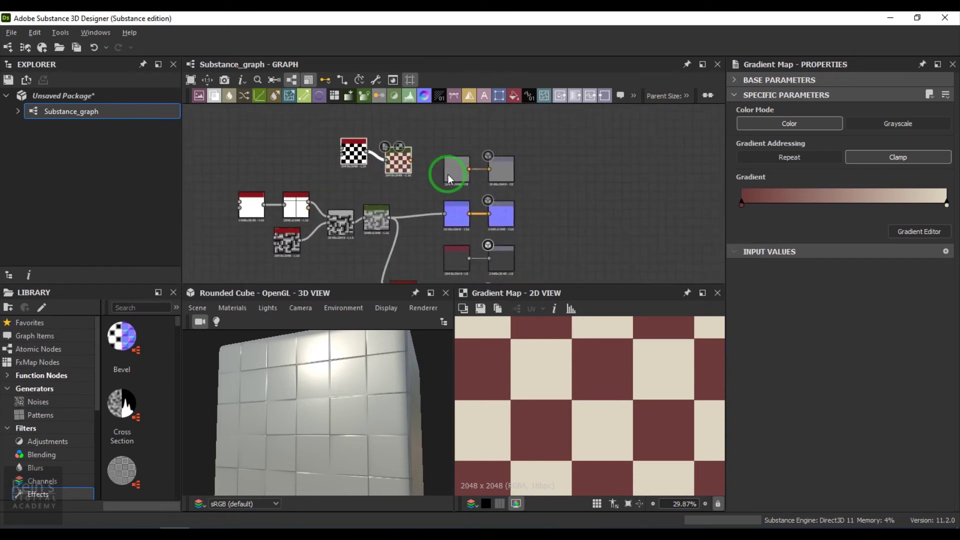
middle_drag(542, 184, 446, 190)
scroll(491, 187, up, 5)
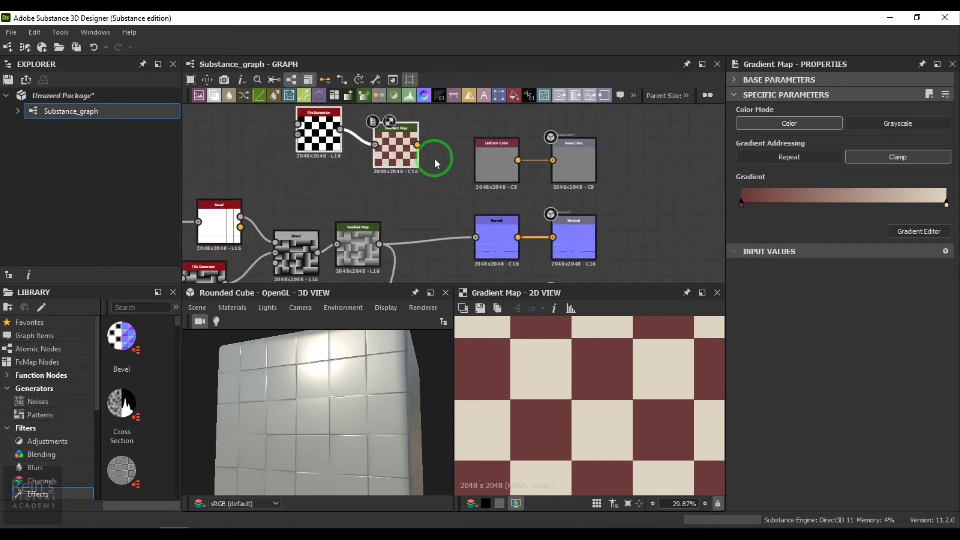
drag(406, 136, 569, 154)
click(504, 172)
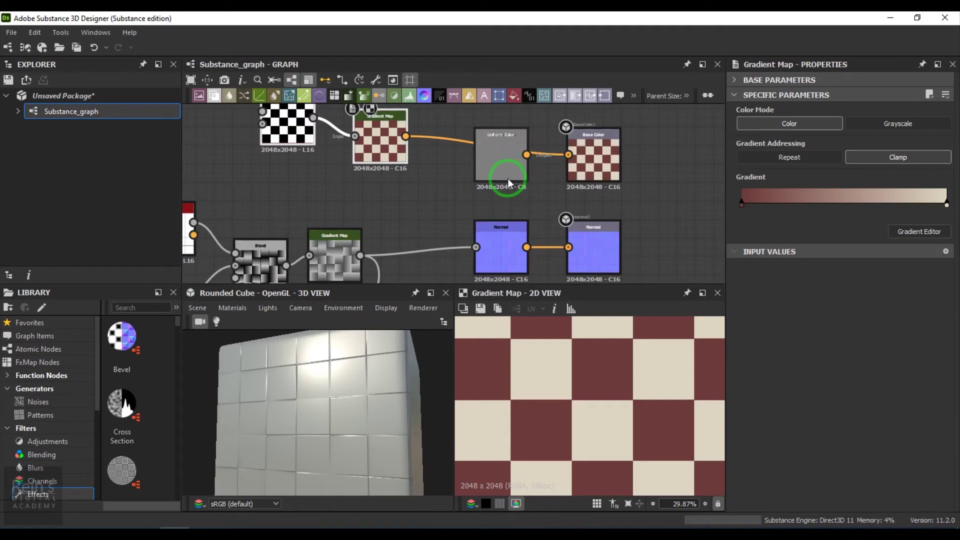
key(Delete)
drag(366, 411, 679, 496)
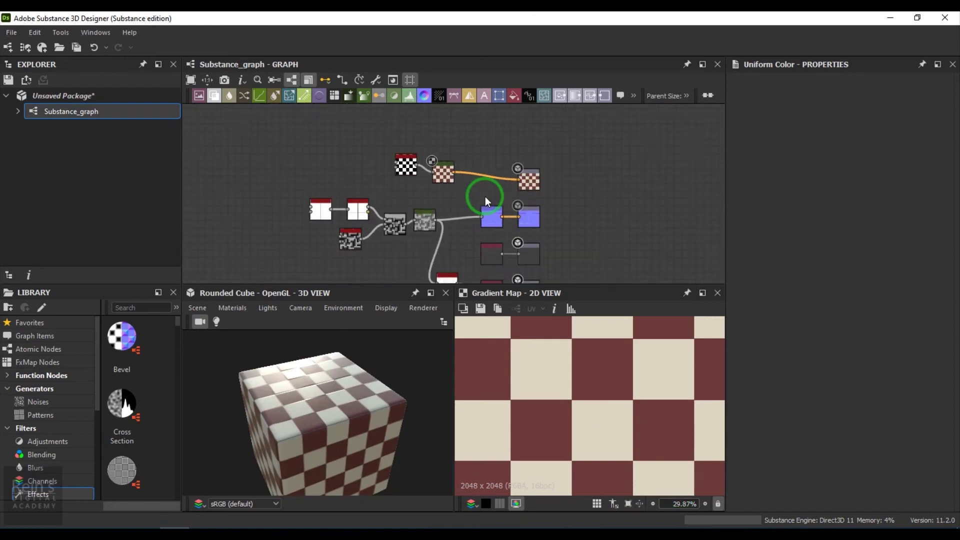
scroll(484, 197, down, 5)
scroll(464, 217, up, 2)
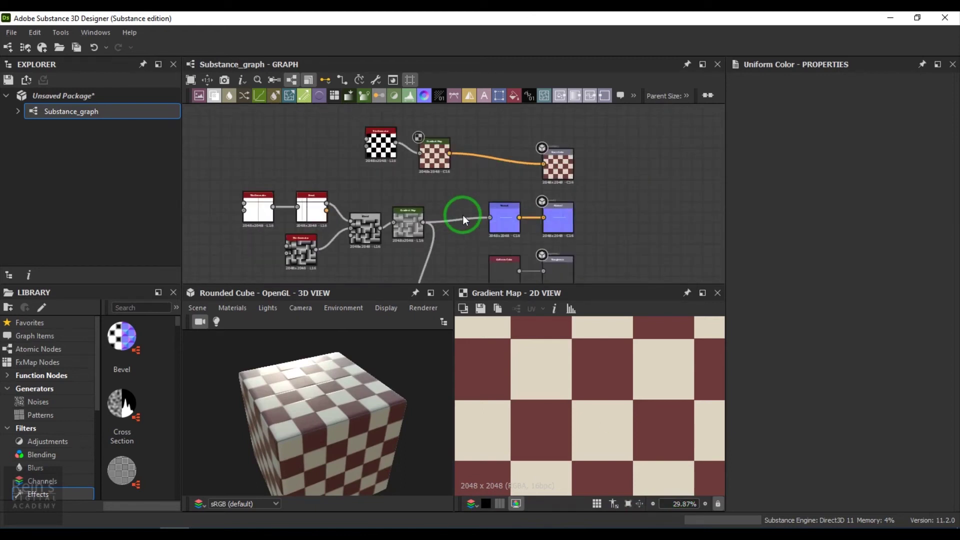
middle_drag(487, 242, 459, 187)
- Add a Clouds 1 noise node and connect it to the Roughness output
scroll(457, 188, up, 2)
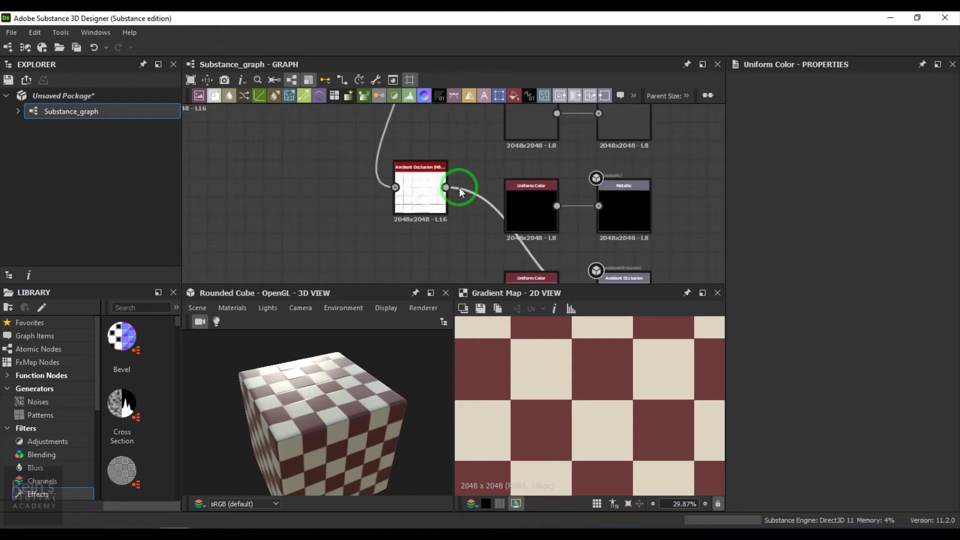
key(space)
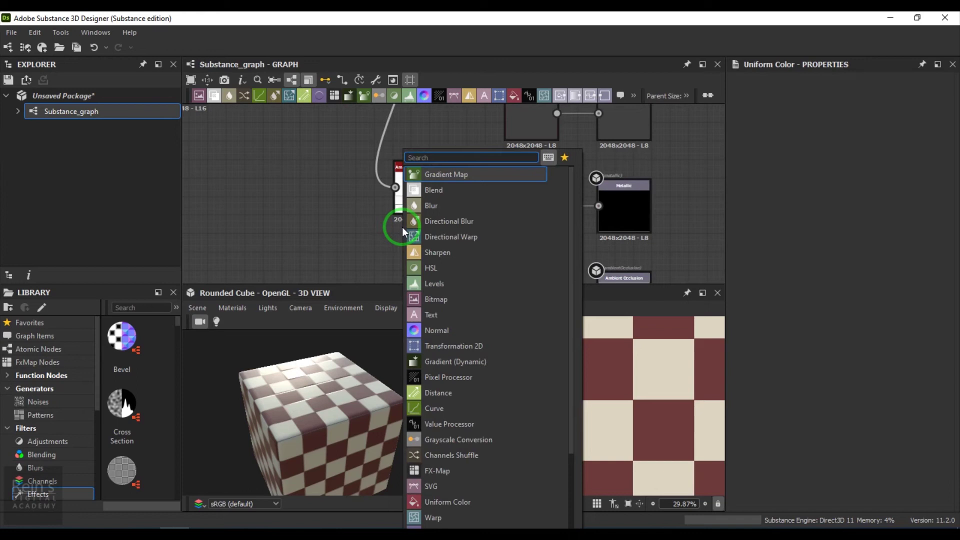
text(nois)
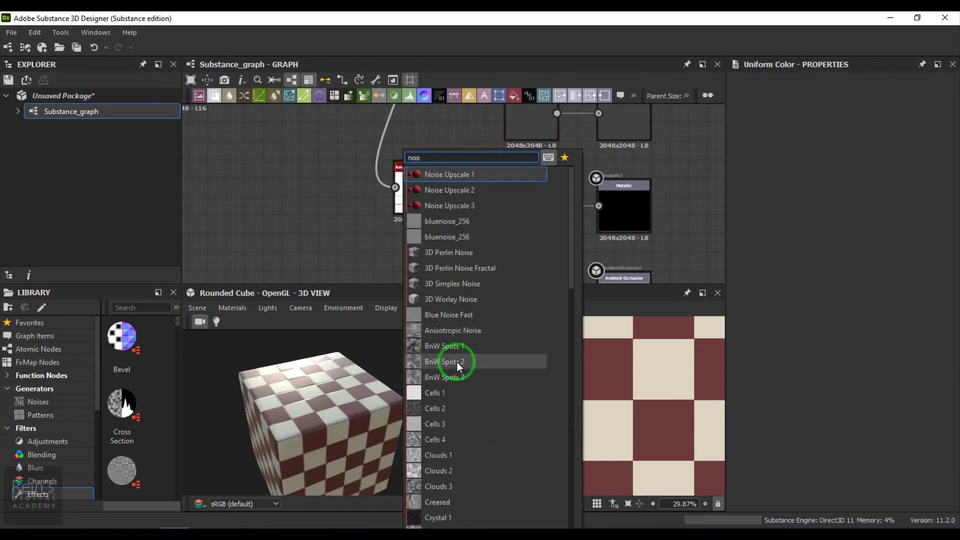
click(452, 455)
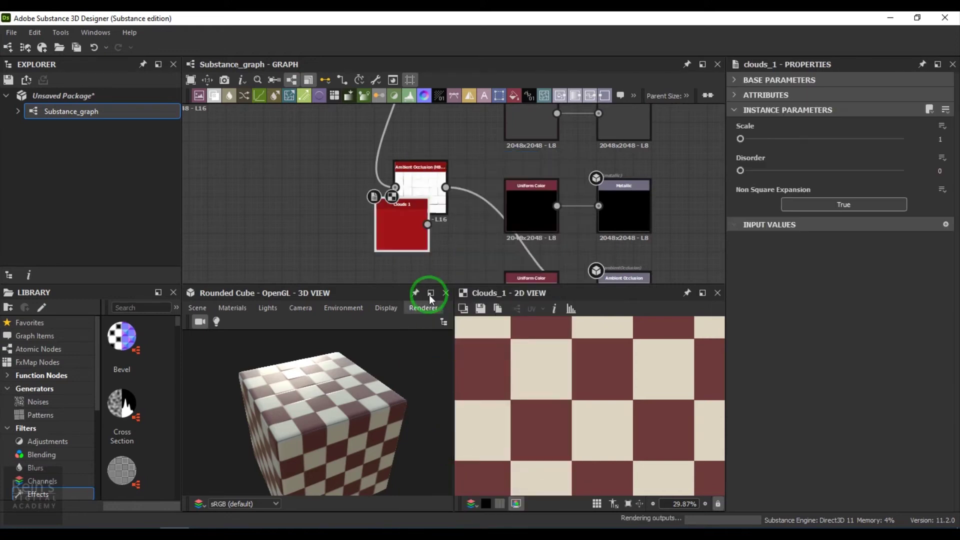
drag(410, 245, 448, 150)
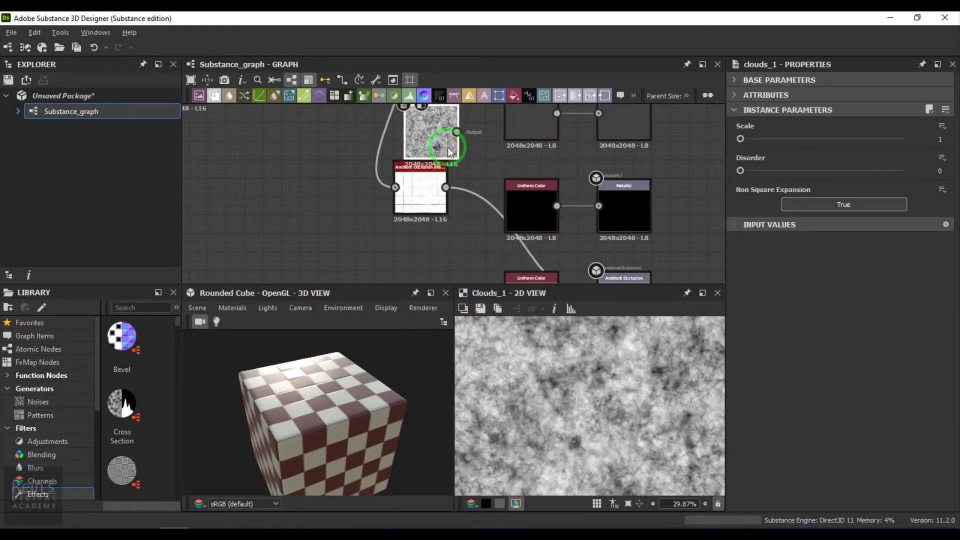
middle_drag(448, 150, 395, 184)
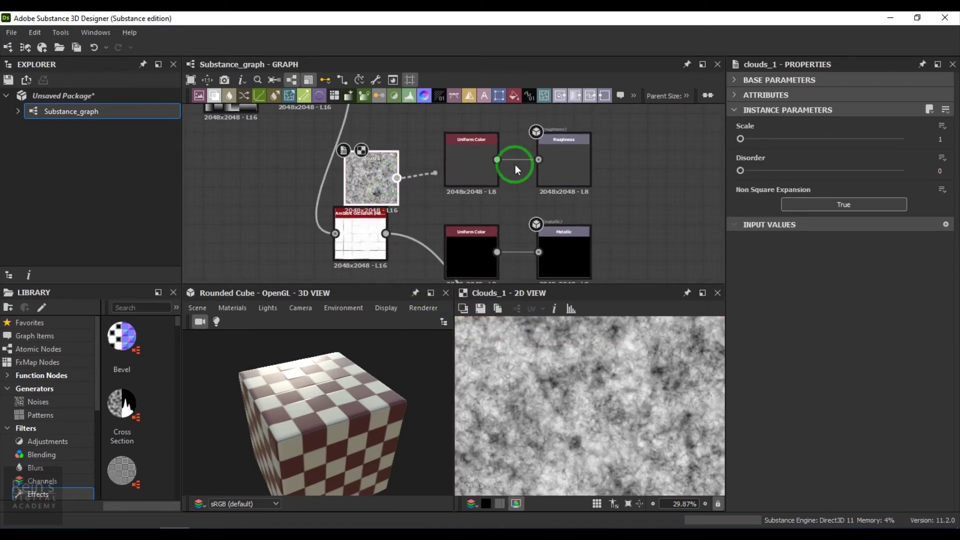
drag(551, 158, 549, 159)
drag(340, 365, 392, 325)
- Reposition the Clouds 1 node and raise its Scale from 1 to 3
drag(370, 182, 207, 152)
middle_drag(284, 156, 342, 189)
click(622, 175)
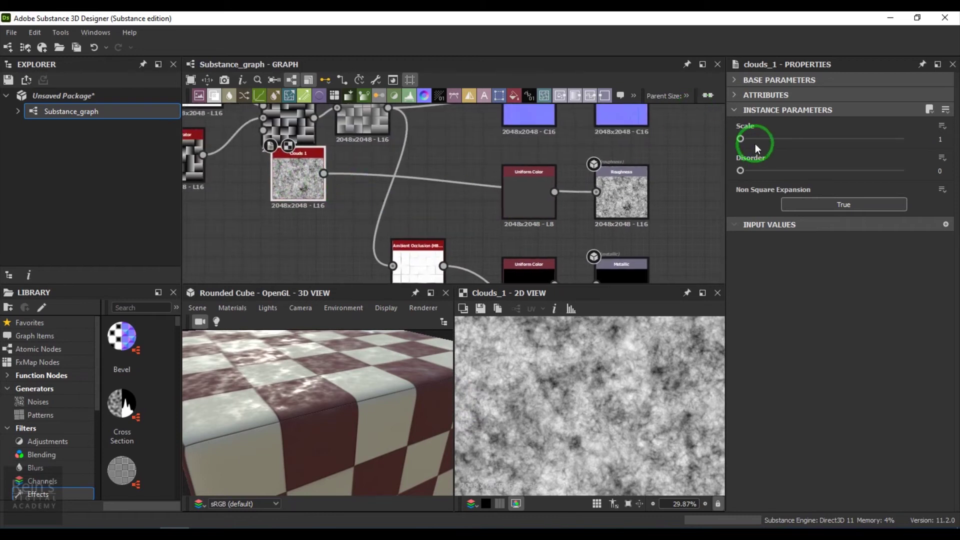
drag(755, 143, 793, 142)
click(560, 239)
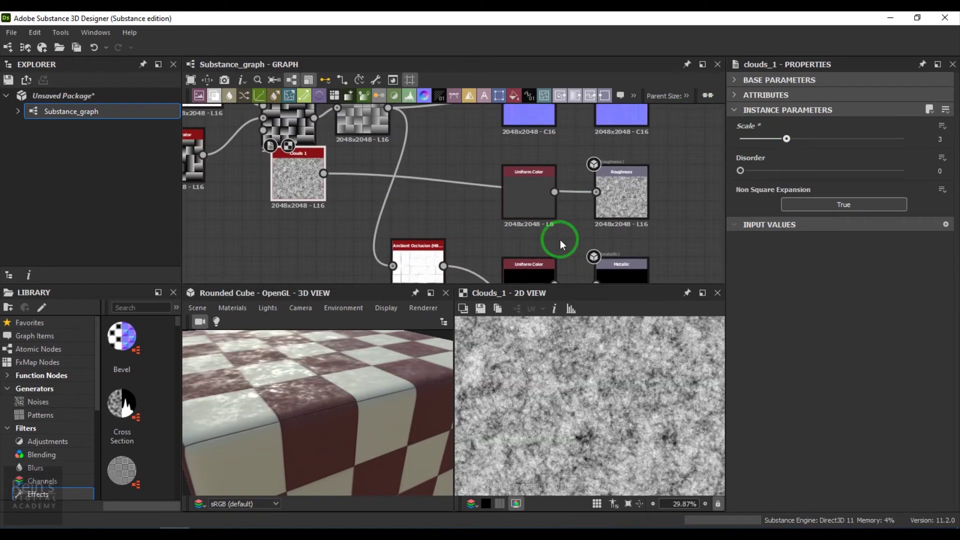
drag(300, 197, 314, 239)
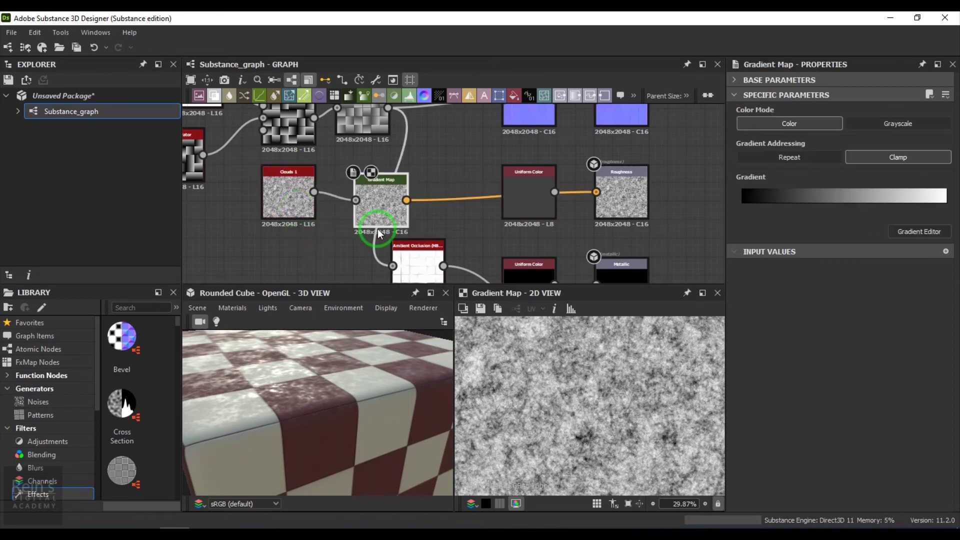
- Set the roughness Gradient Map's start key to #666666 and end key to #a9a9a9
click(852, 532)
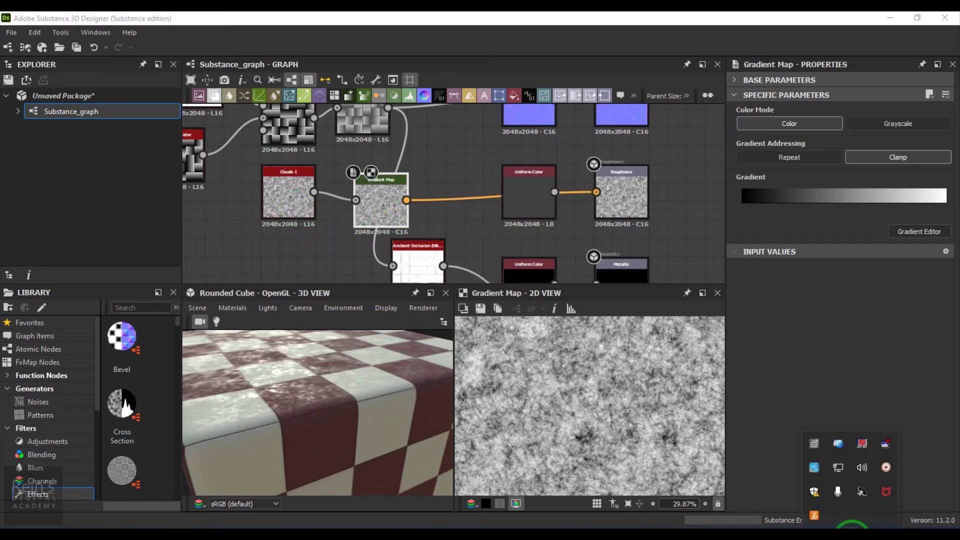
click(414, 230)
drag(385, 213, 441, 205)
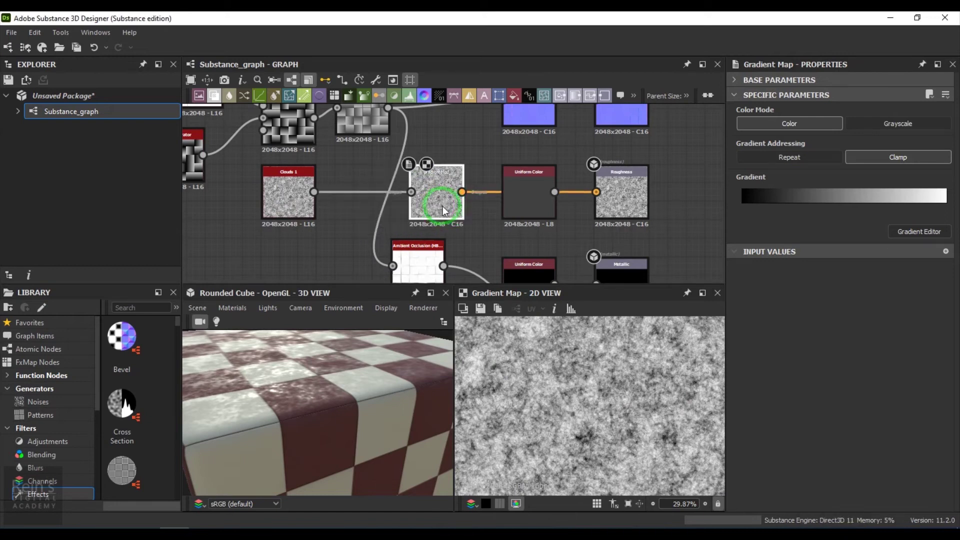
click(944, 229)
click(933, 234)
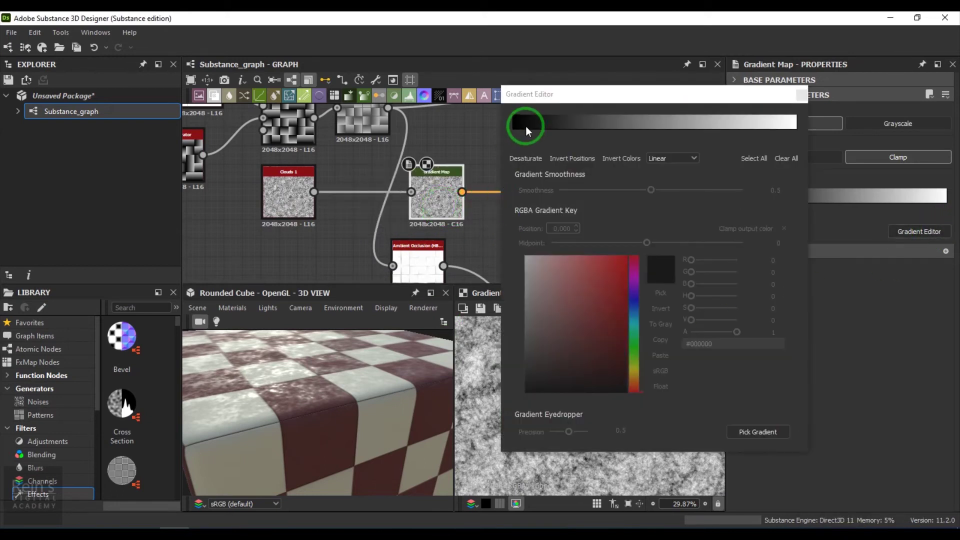
click(513, 131)
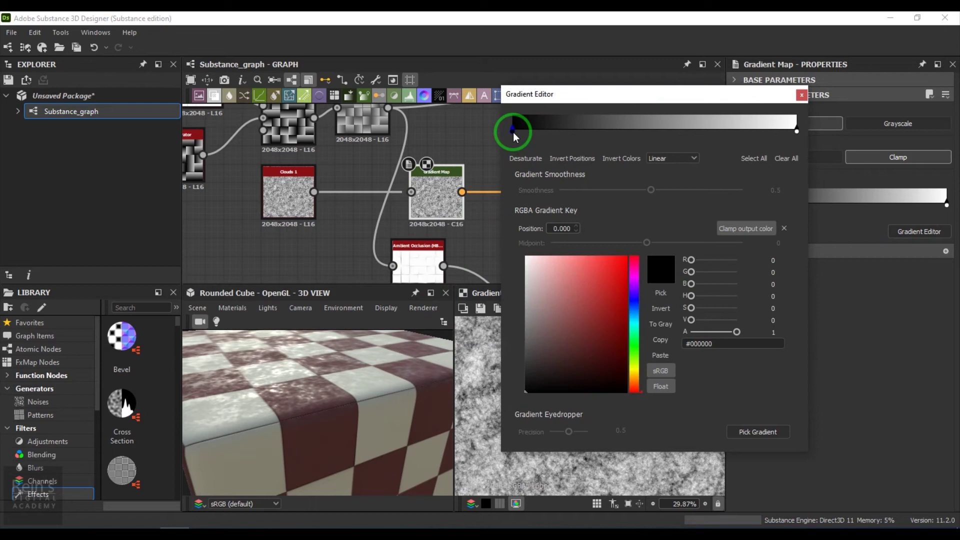
click(524, 339)
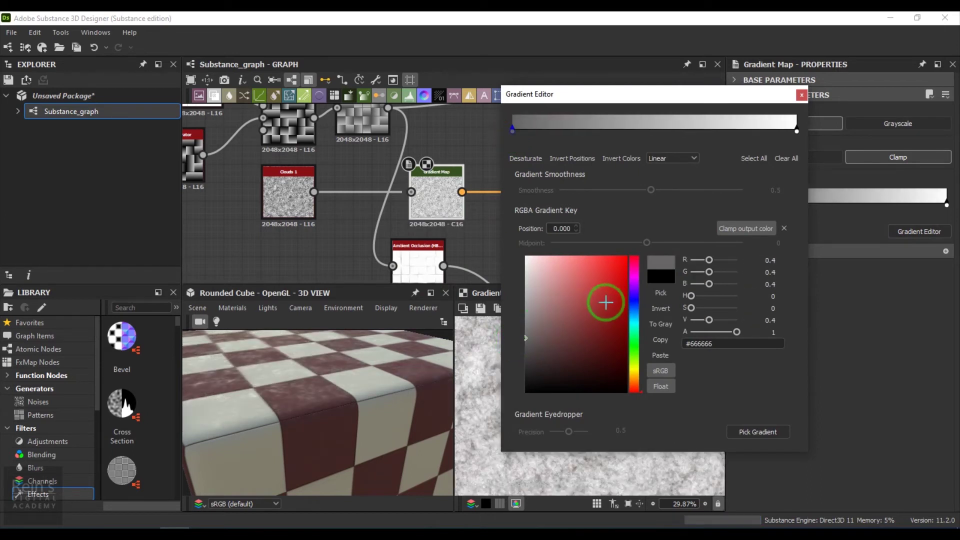
click(797, 131)
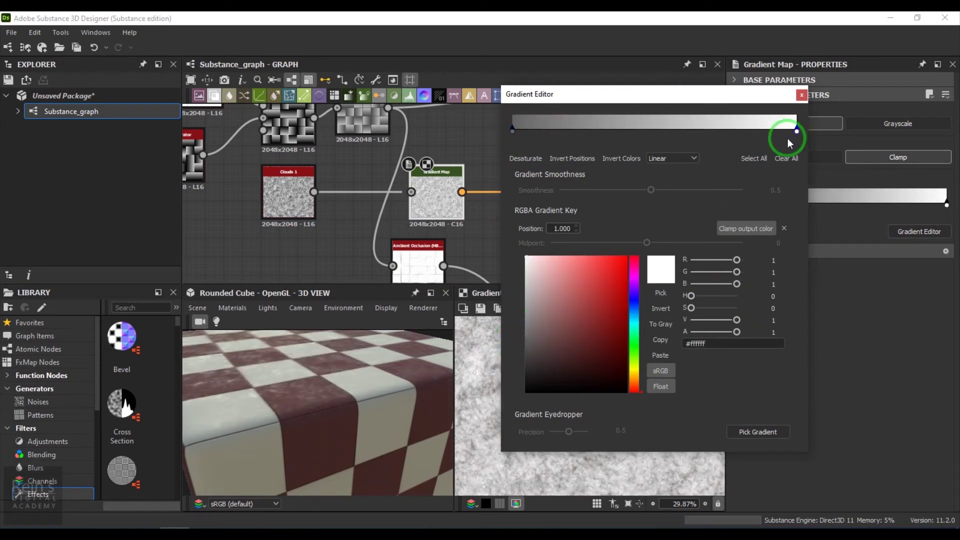
drag(540, 296, 519, 298)
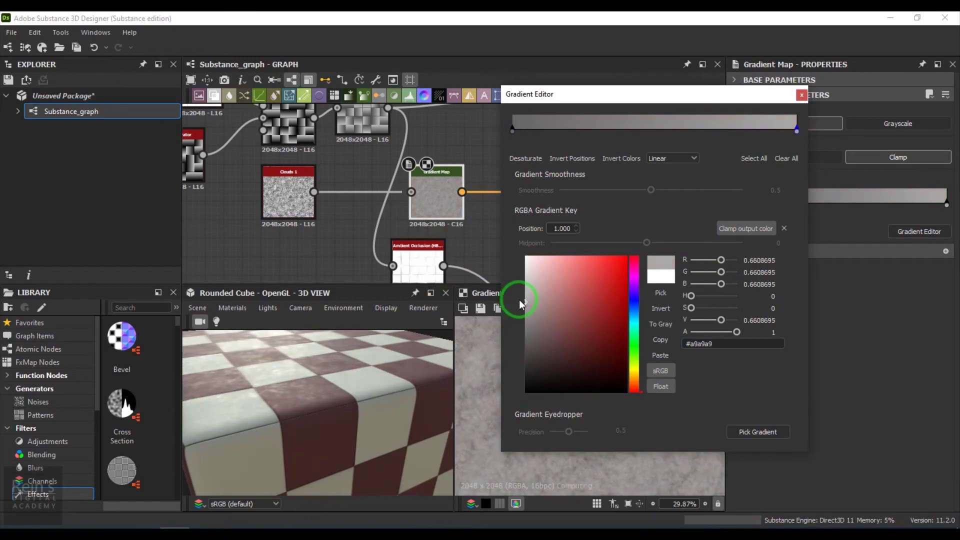
click(799, 96)
drag(272, 421, 554, 217)
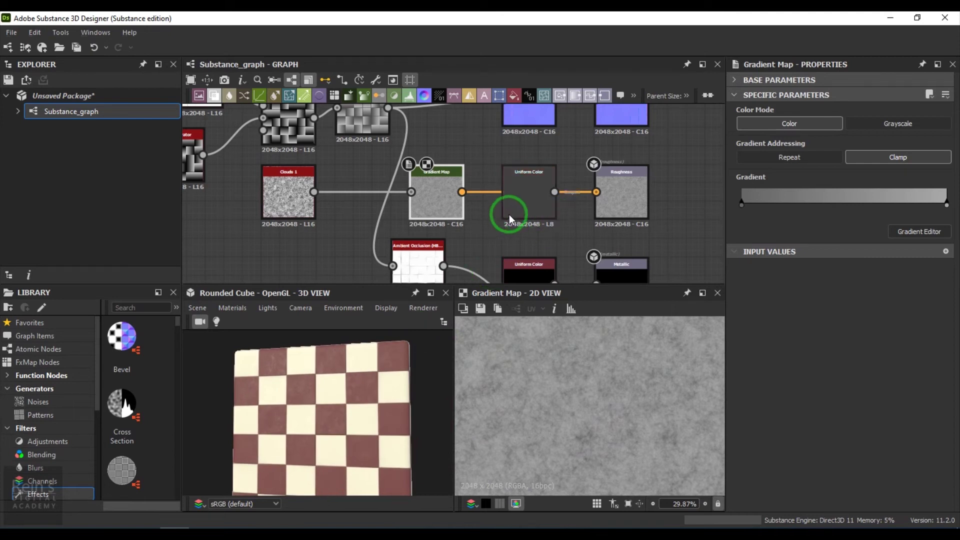
scroll(509, 215, down, 6)
- Open Export outputs as bitmaps from the Substance_graph context menu
scroll(503, 219, up, 3)
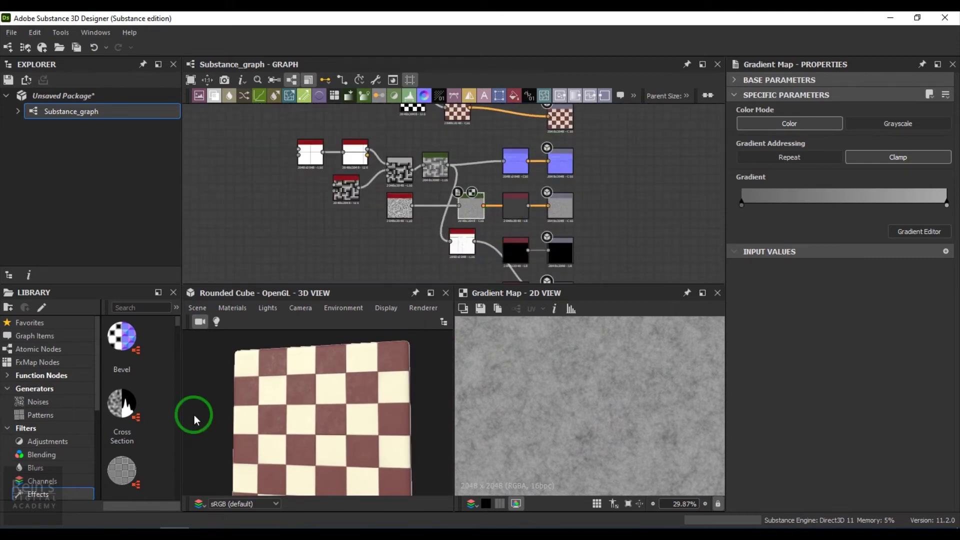
drag(289, 393, 351, 410)
click(20, 112)
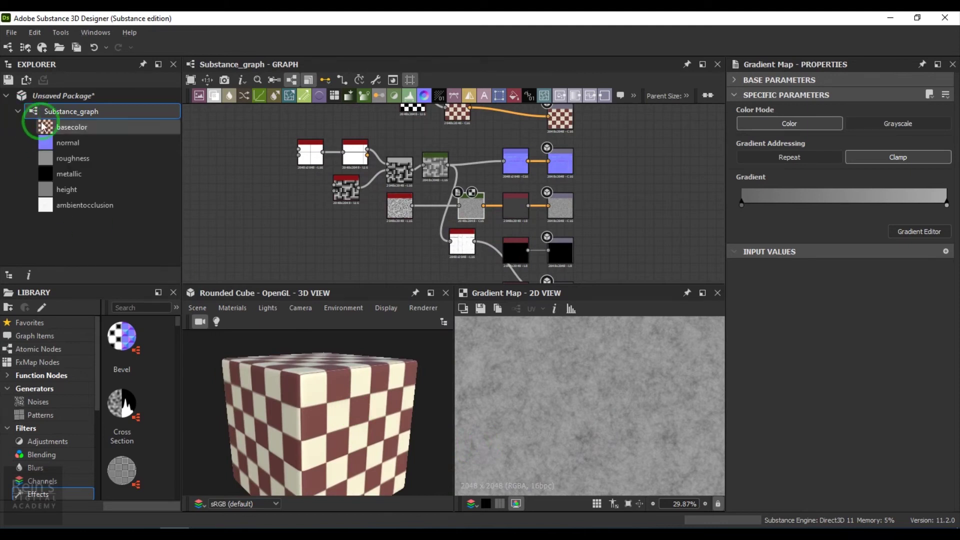
right_click(58, 117)
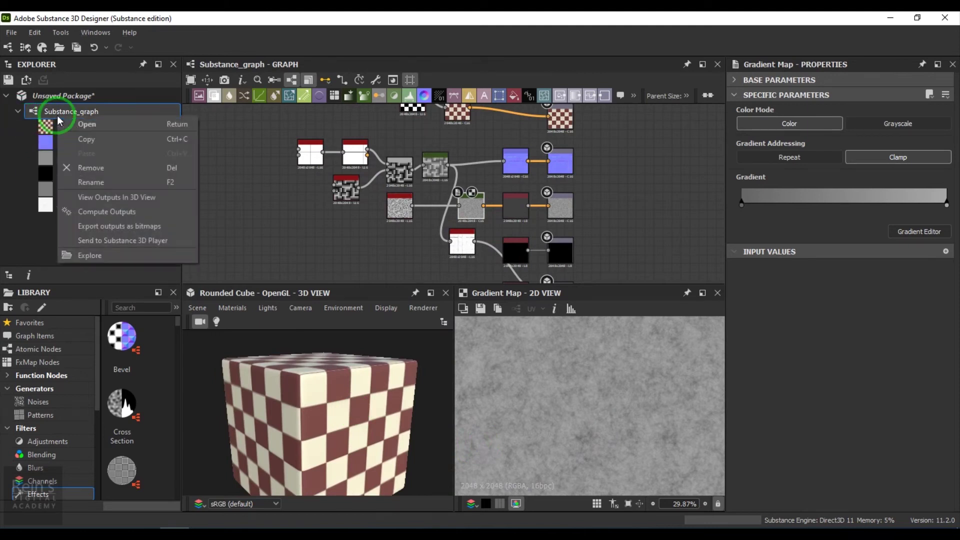
click(131, 226)
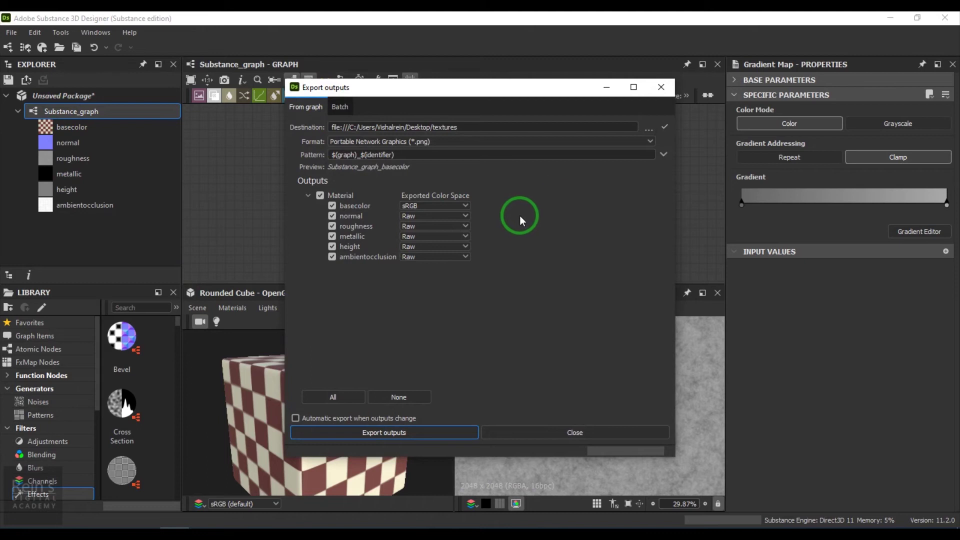
- Keep normal as Raw and basecolor as sRGB, and set the export format to PNG
click(458, 218)
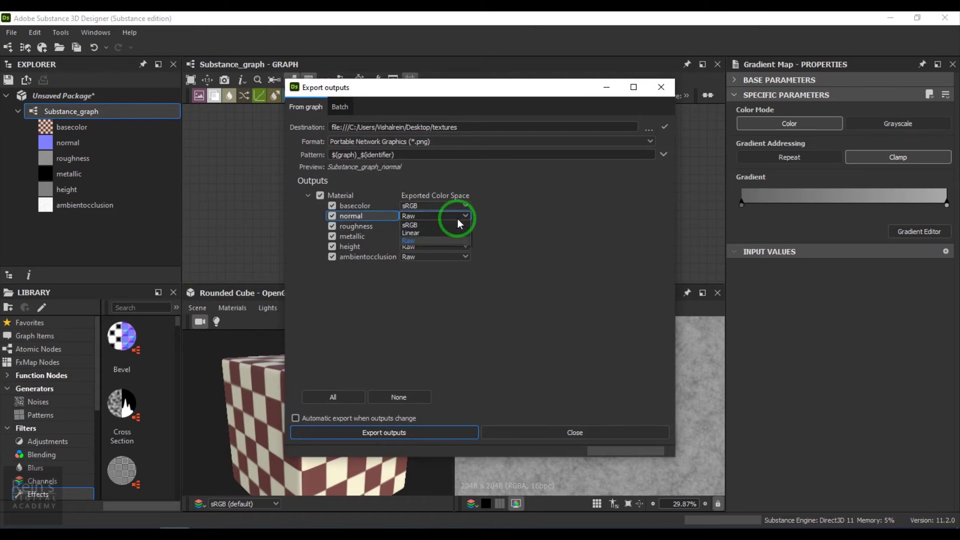
click(457, 218)
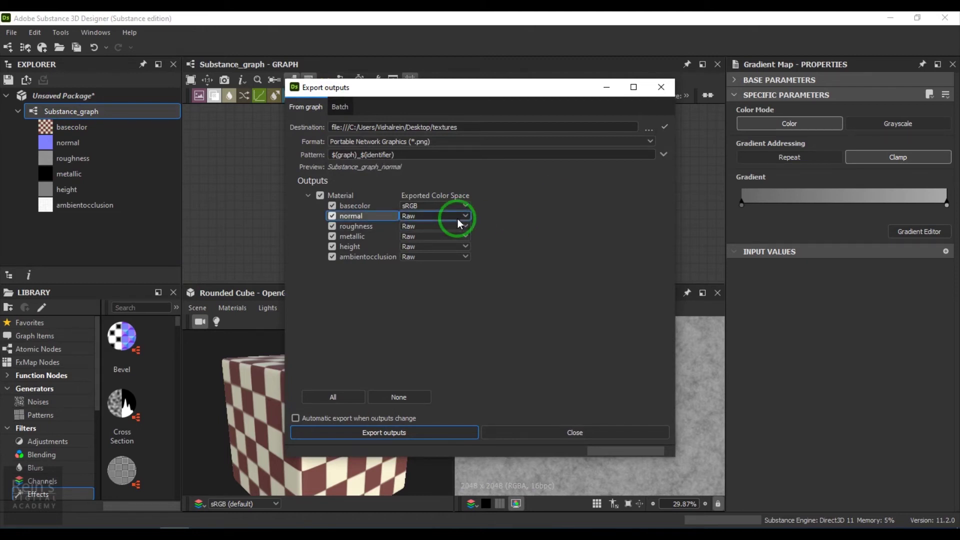
click(463, 208)
click(463, 208)
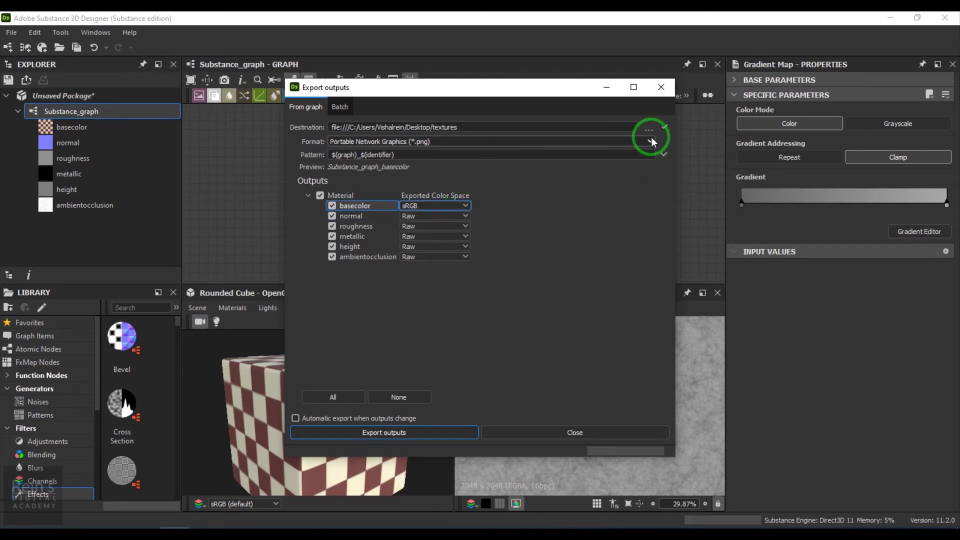
click(637, 142)
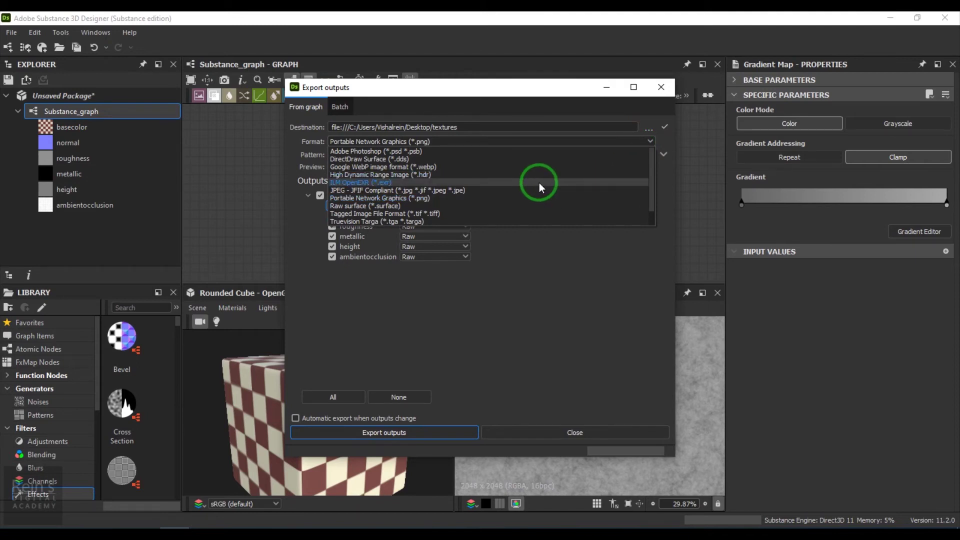
click(422, 182)
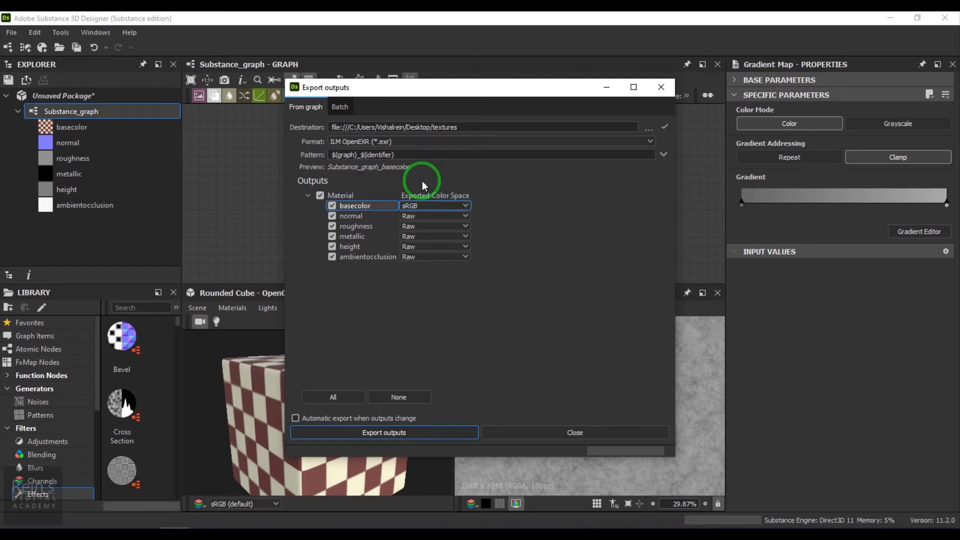
click(440, 141)
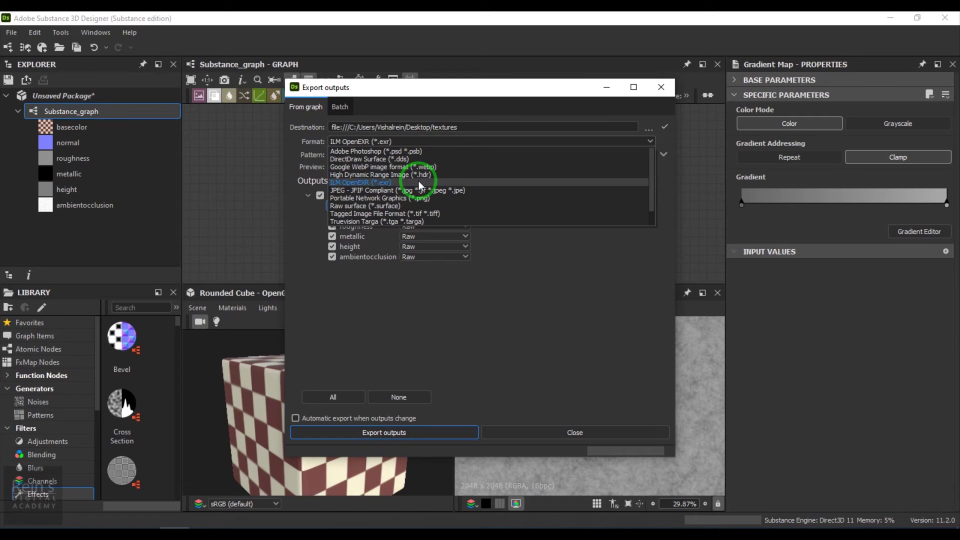
click(436, 199)
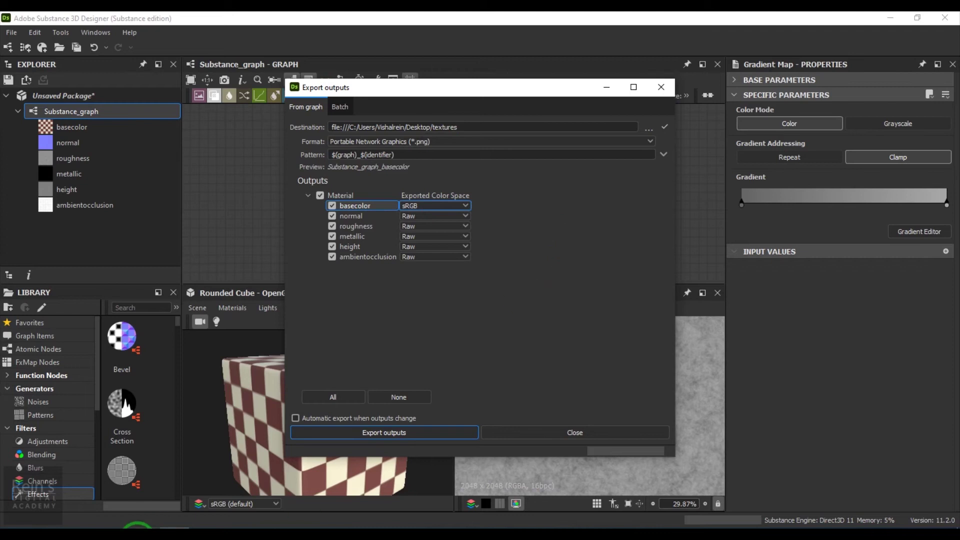
- Delete all old textures from the textures folder, skipping the in-use .tx files, then minimize it
mouse_move(100, 529)
click(172, 497)
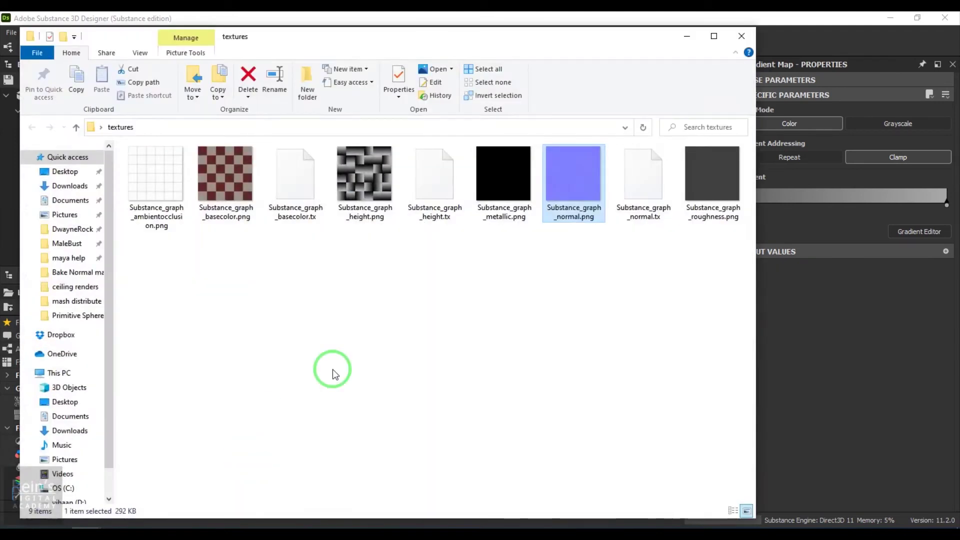
key(ctrl+a)
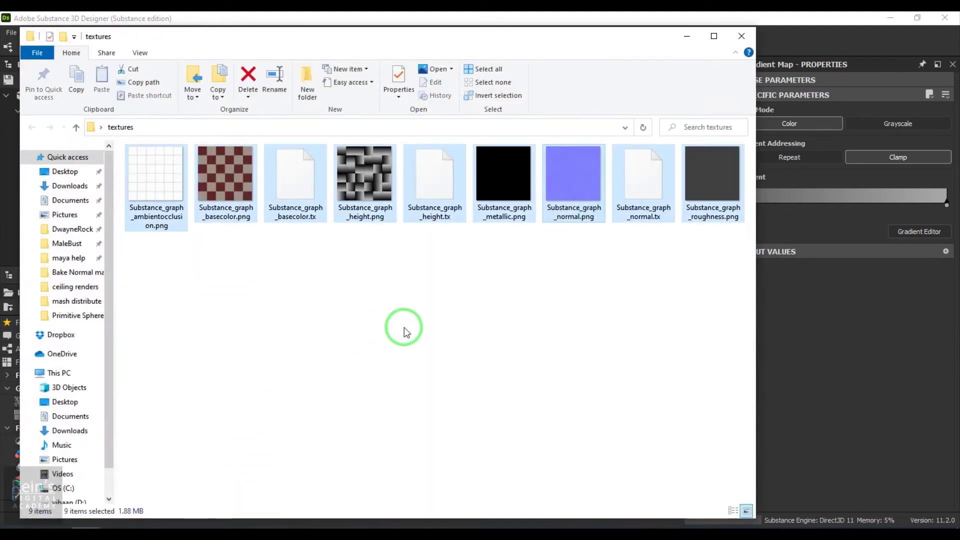
key(Delete)
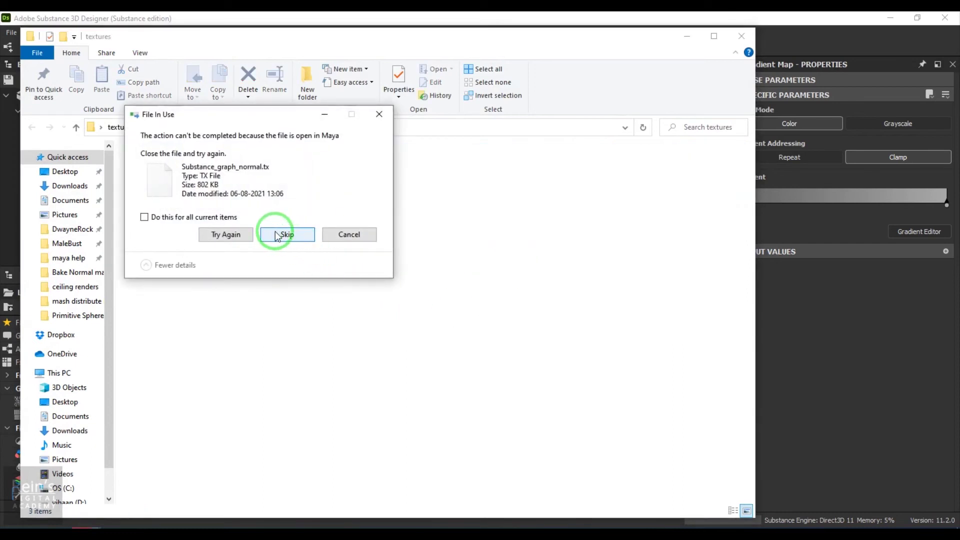
click(280, 233)
click(144, 217)
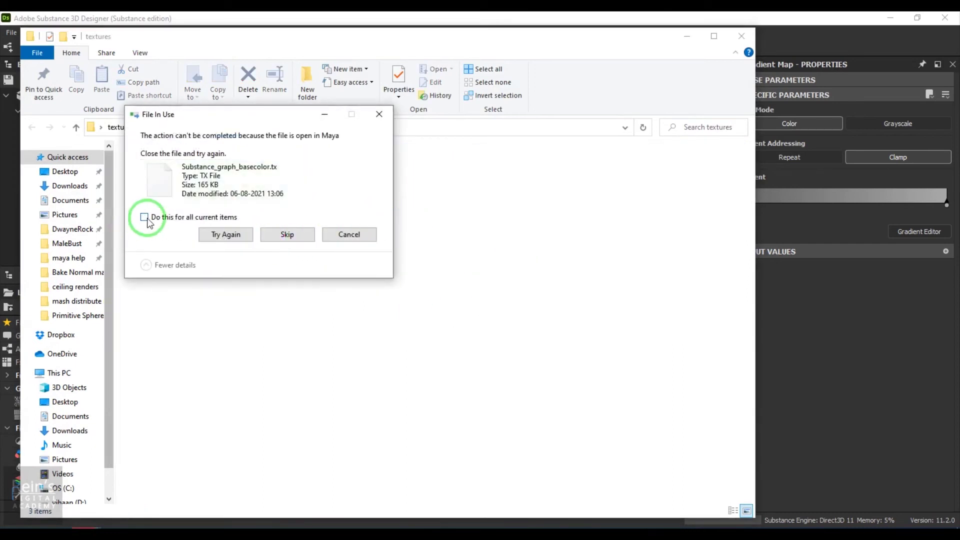
click(288, 235)
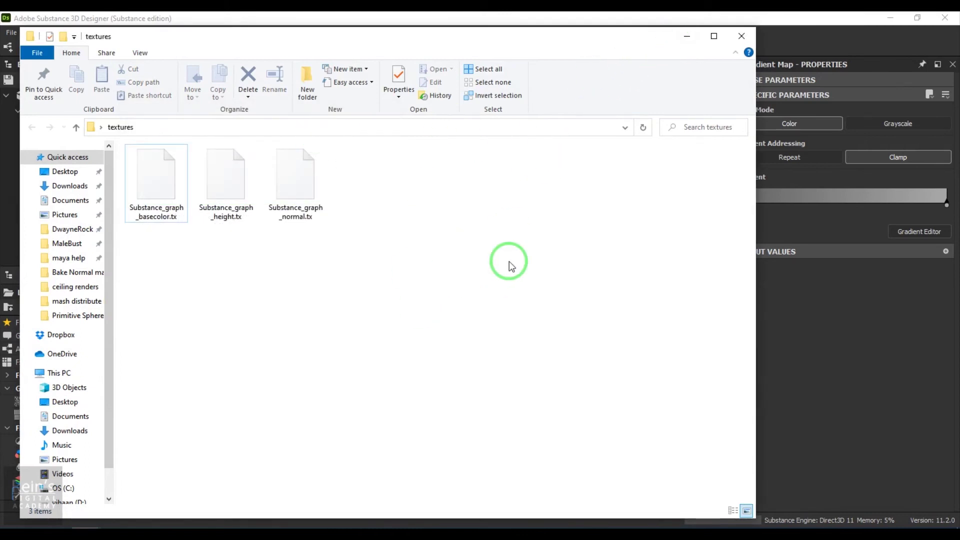
click(687, 36)
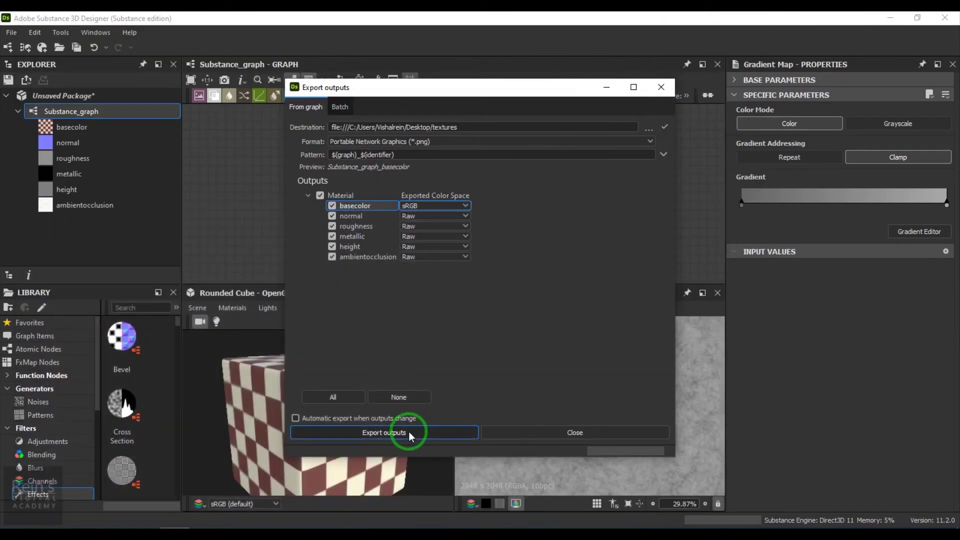
- Export all Substance graph outputs as PNGs to the textures folder and return to Maya
click(409, 432)
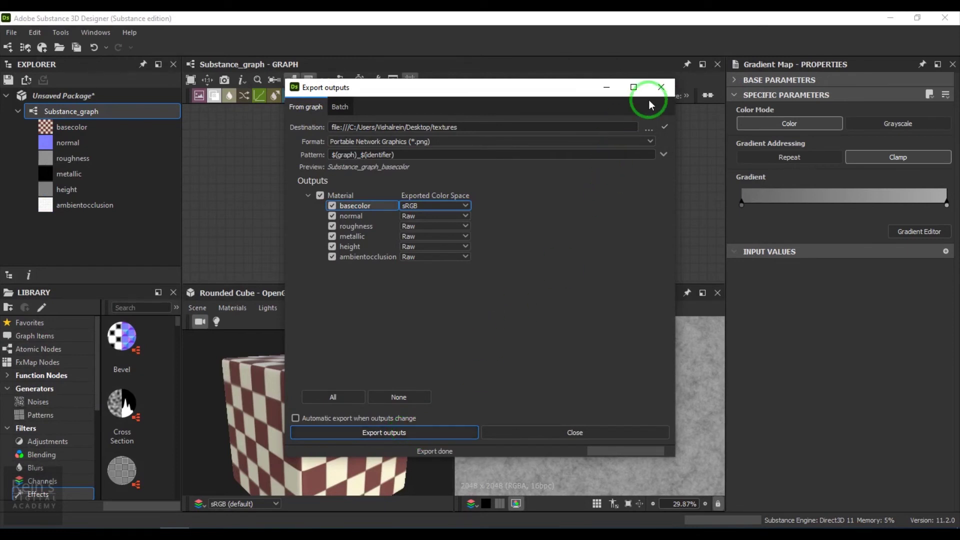
click(660, 87)
click(171, 500)
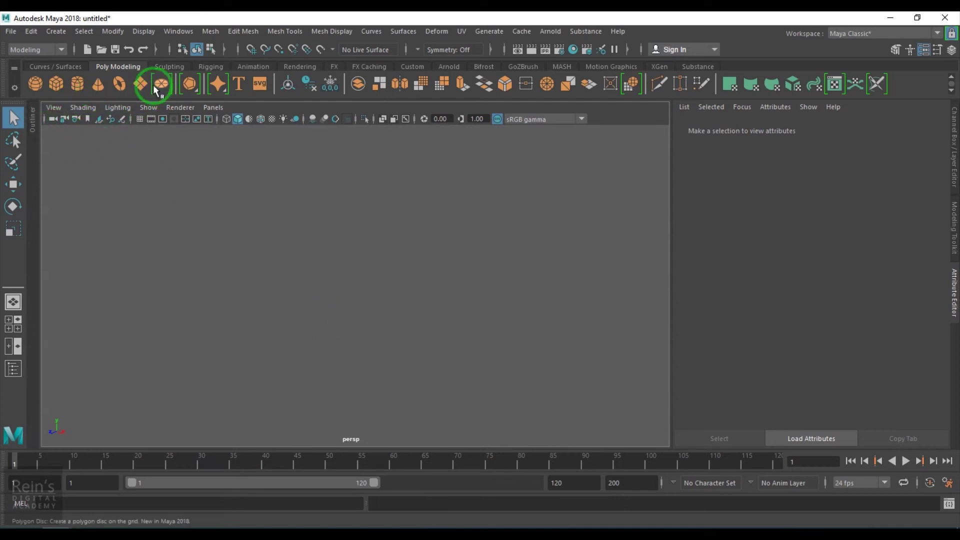
- Create a polygon sphere, scale it up uniformly, and assign it a new aiStandardSurface material
click(371, 280)
key(r)
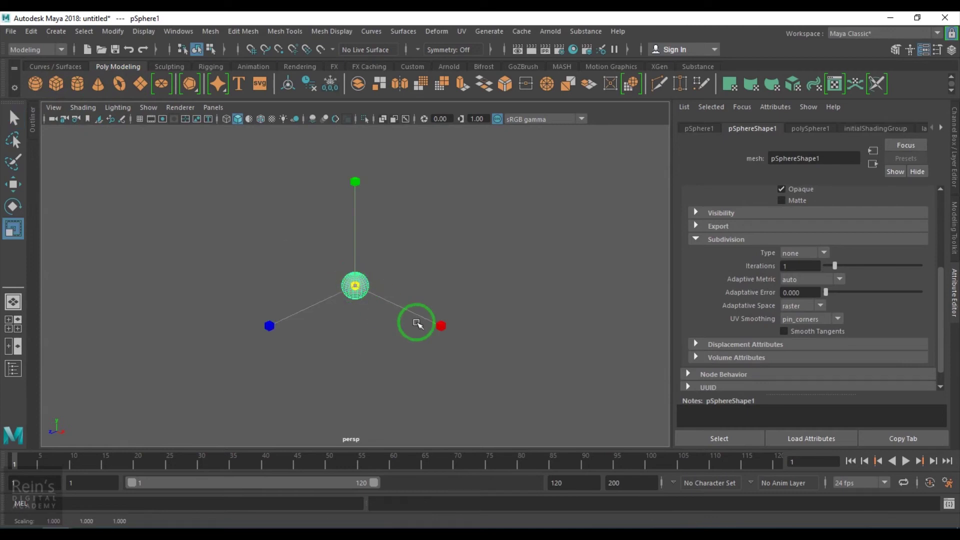
middle_drag(418, 321, 510, 355)
right_drag(468, 305, 471, 265)
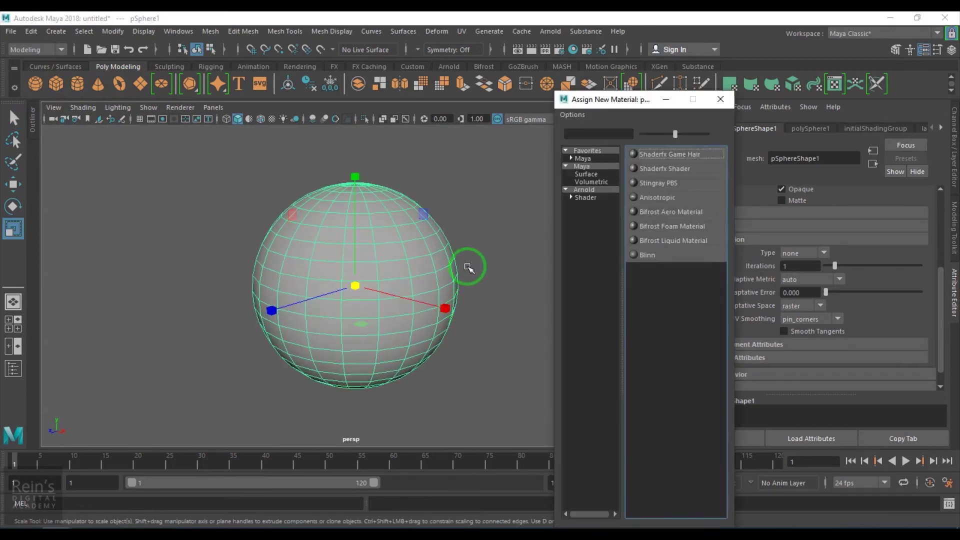
click(595, 198)
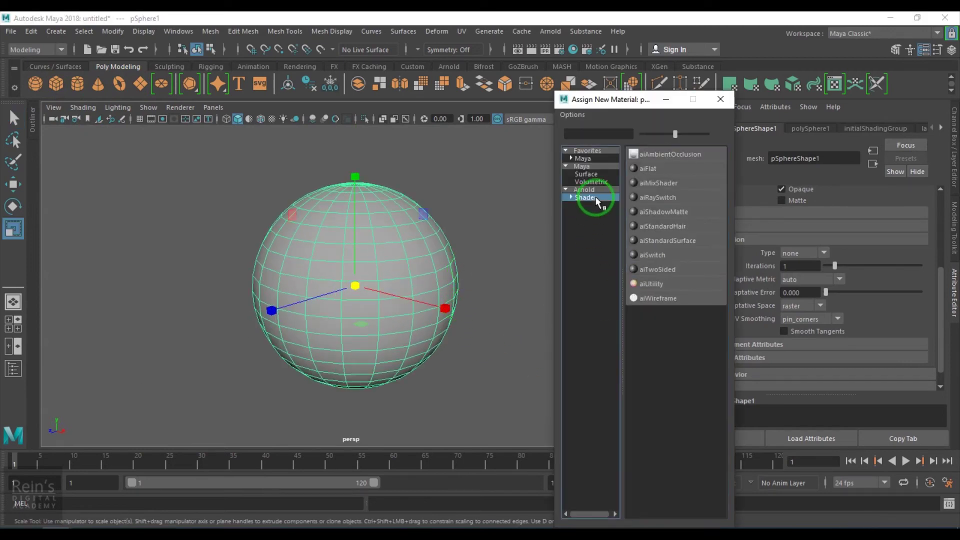
click(667, 240)
click(695, 268)
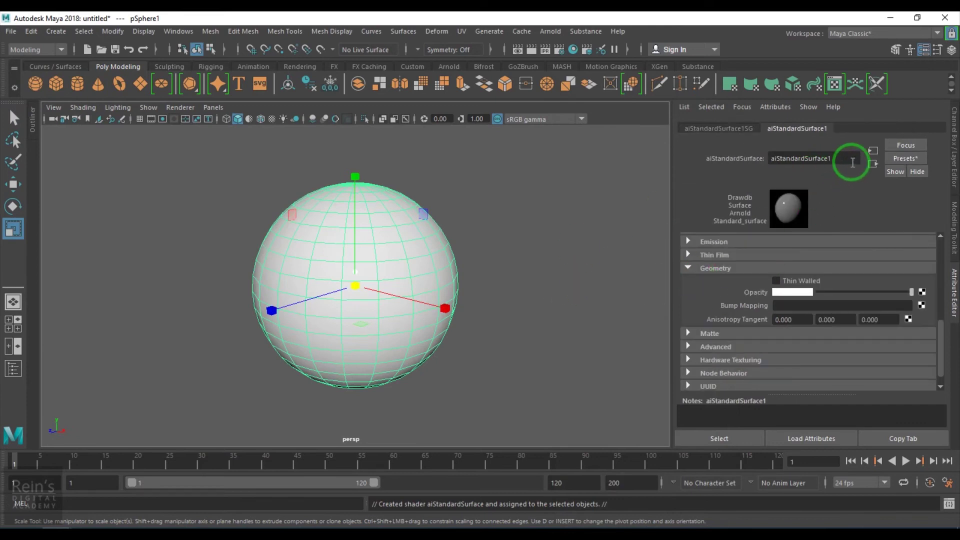
- Add an Arnold Skydome Light to the scene
click(550, 31)
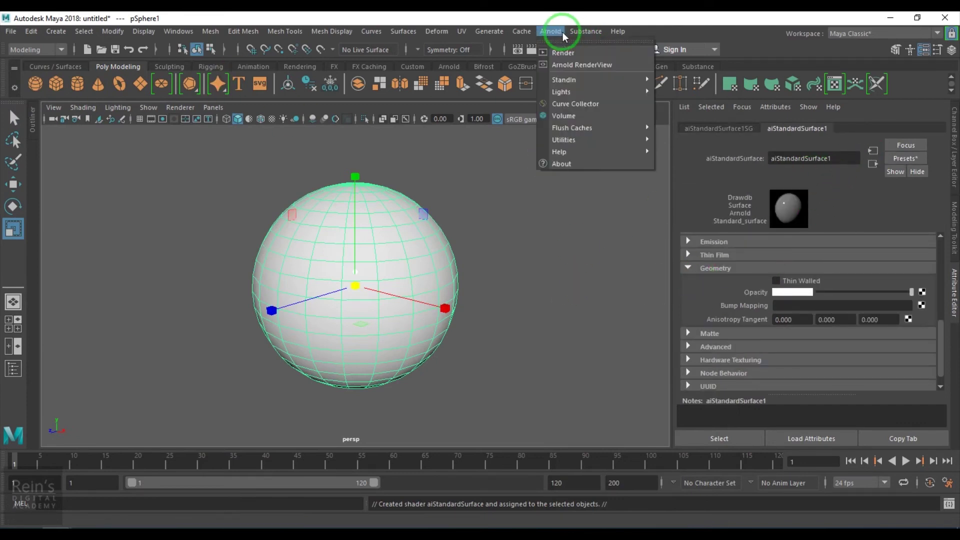
mouse_move(601, 92)
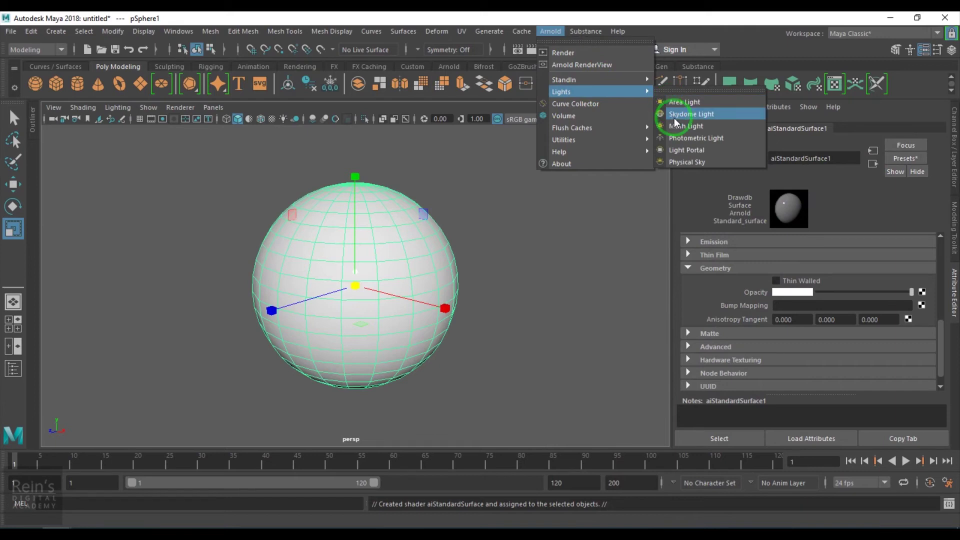
click(690, 114)
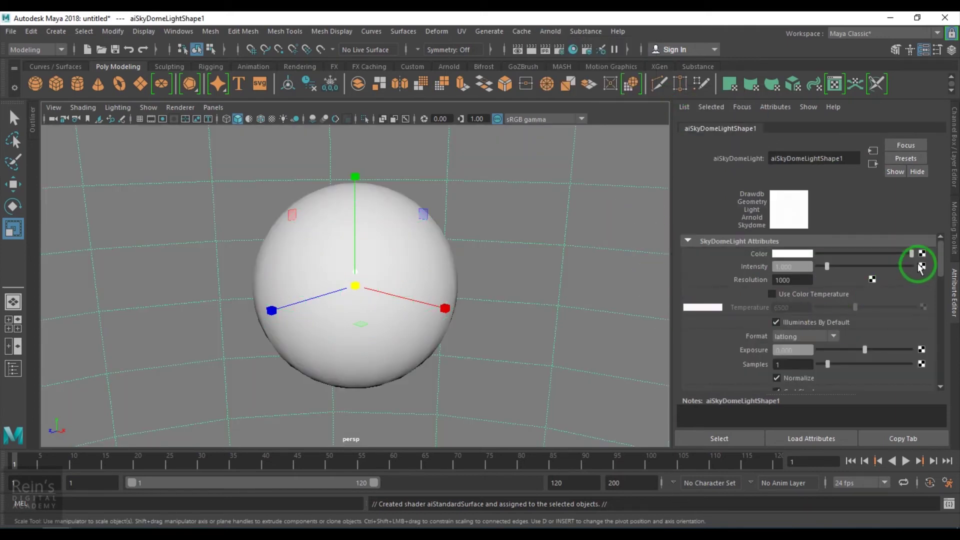
- Attach a File texture to the skydome colour and browse to the D:\HDRI folder
click(923, 254)
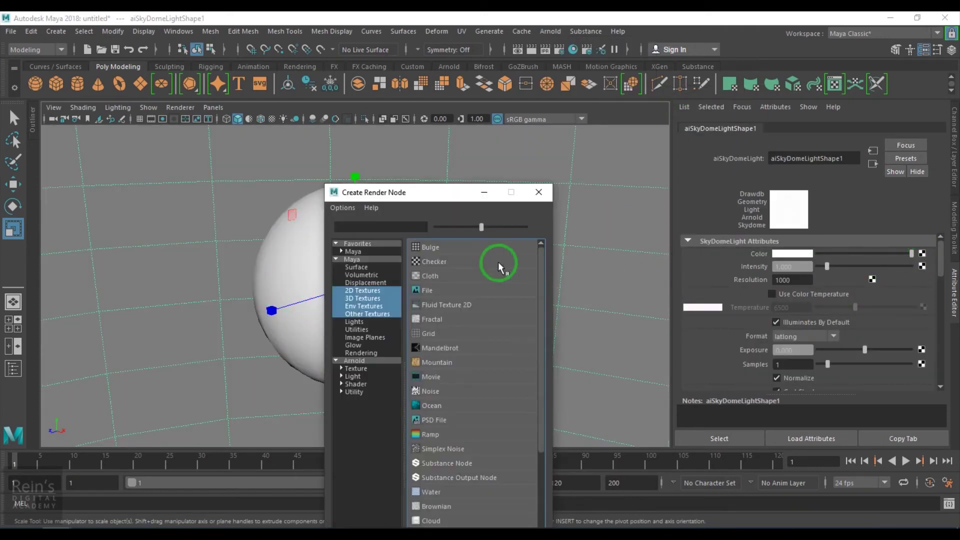
click(430, 290)
click(924, 291)
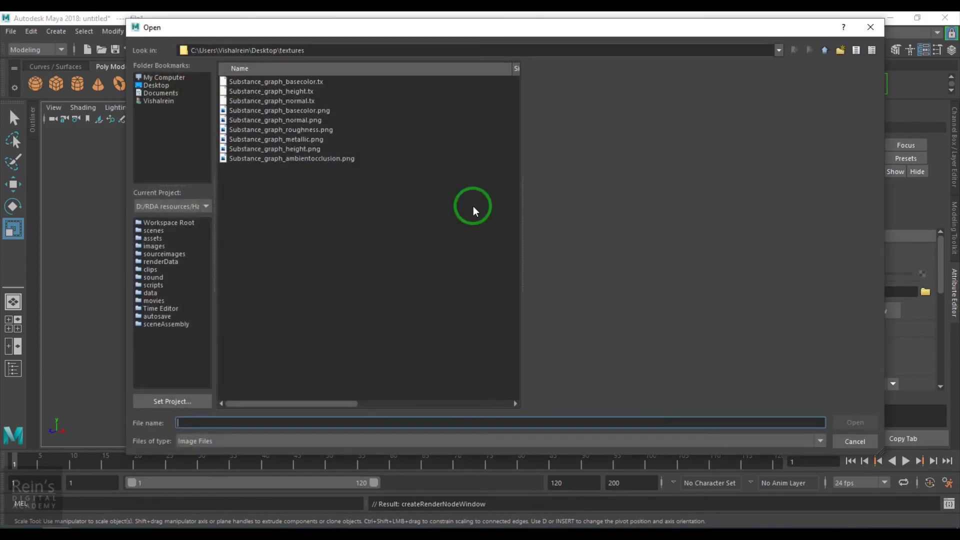
click(164, 78)
double_click(239, 94)
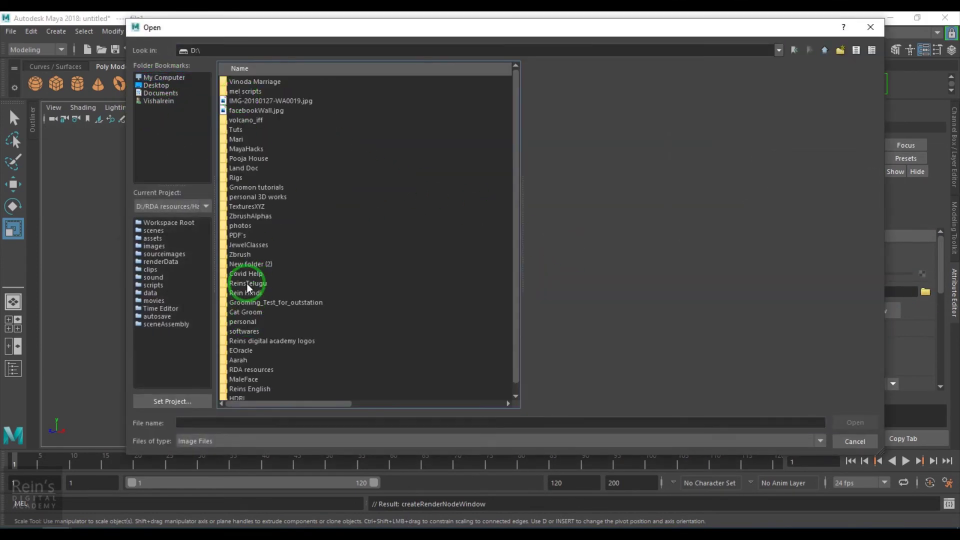
click(247, 274)
click(261, 398)
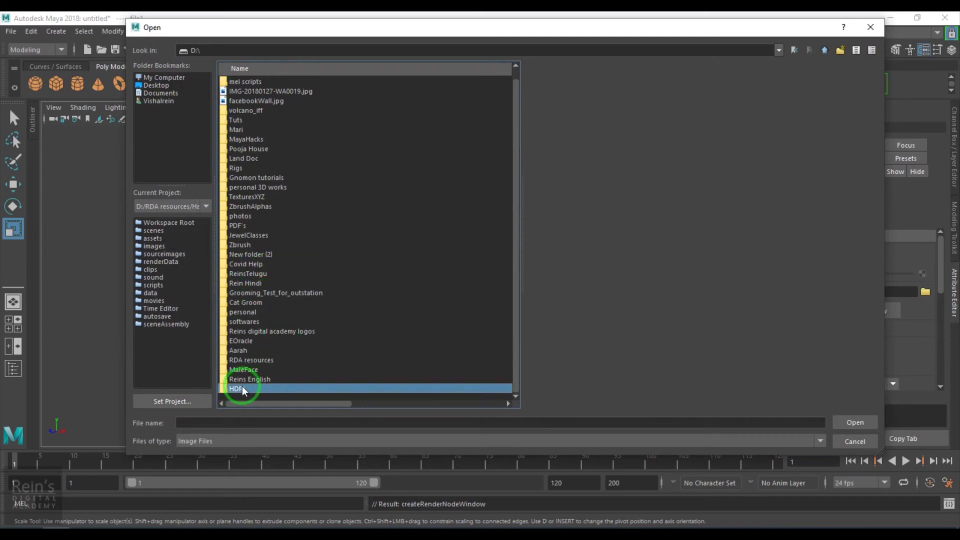
double_click(242, 388)
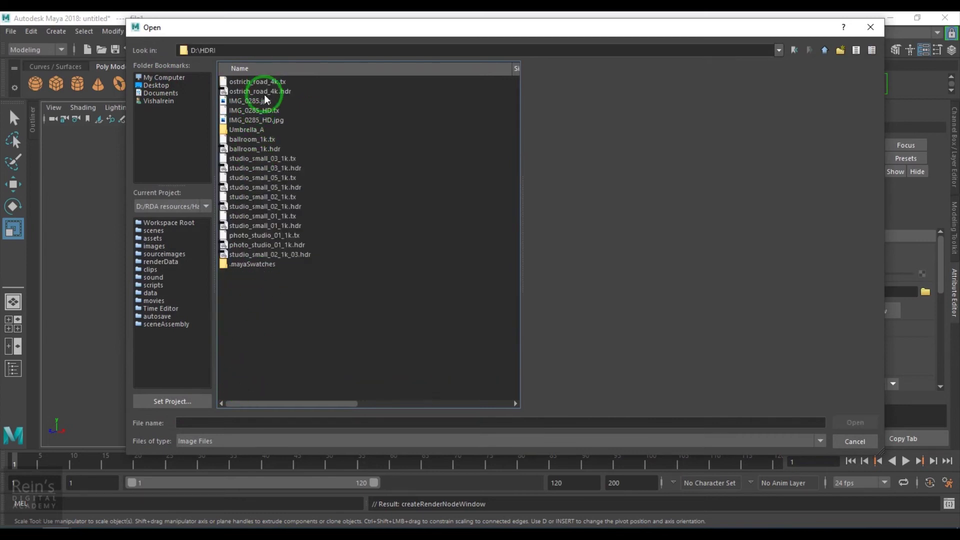
- Load ballroom_1k.hdr into the skydome texture and orbit around the sphere
click(266, 148)
click(851, 423)
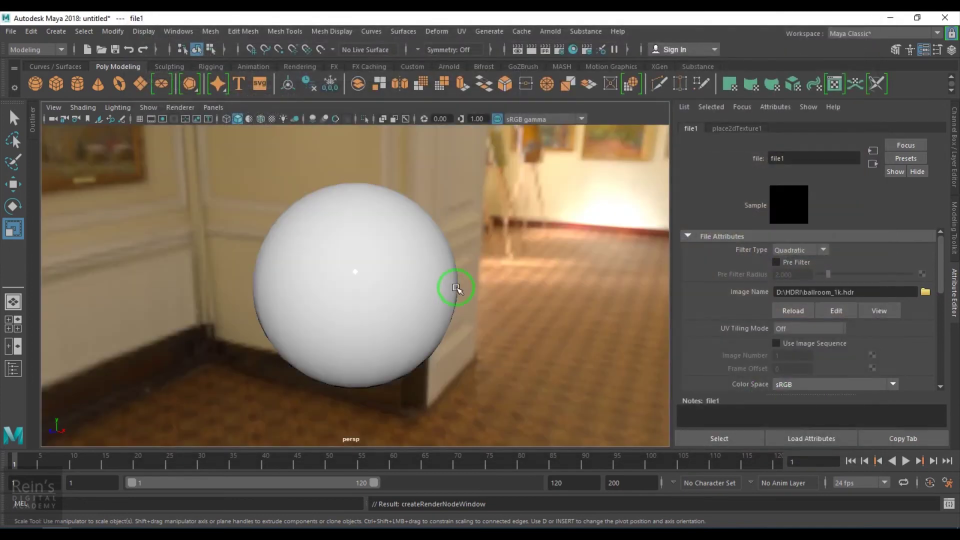
alt+drag(403, 295, 426, 292)
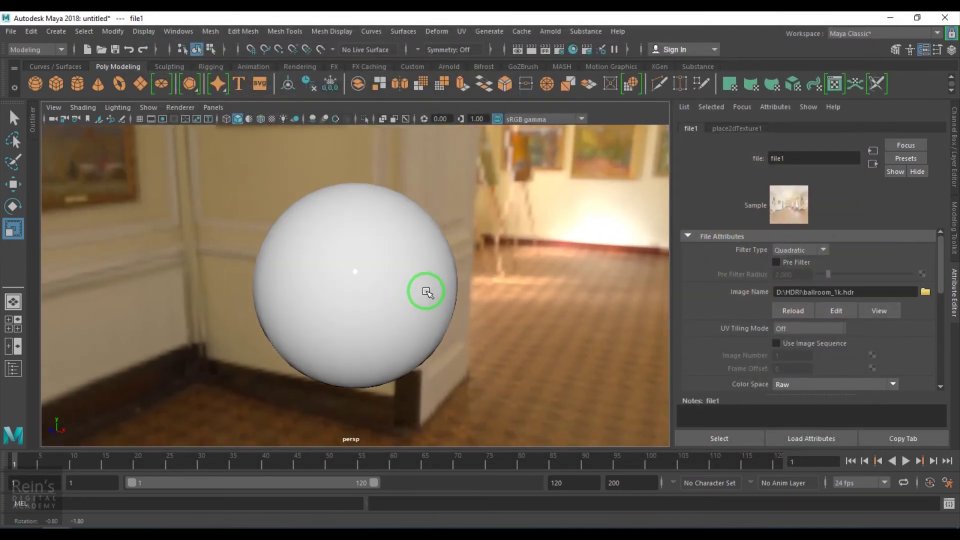
click(517, 177)
- Set the skydome's Camera visibility to 0 to hide the HDRI background
scroll(781, 358, down, 3)
double_click(794, 308)
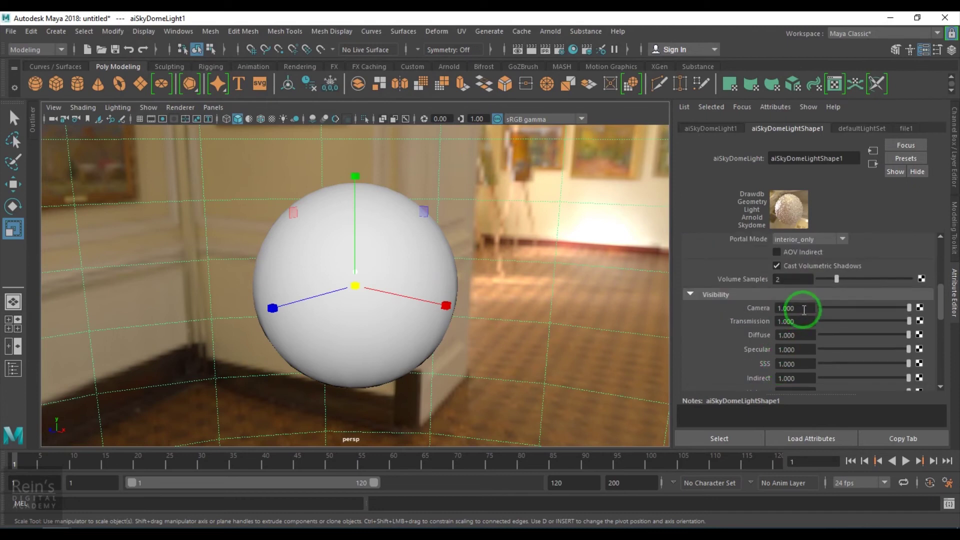
text(0)
key(Return)
- Frame the sphere with a new perspective camera, enabling the 960 x 540 resolution gate
click(214, 108)
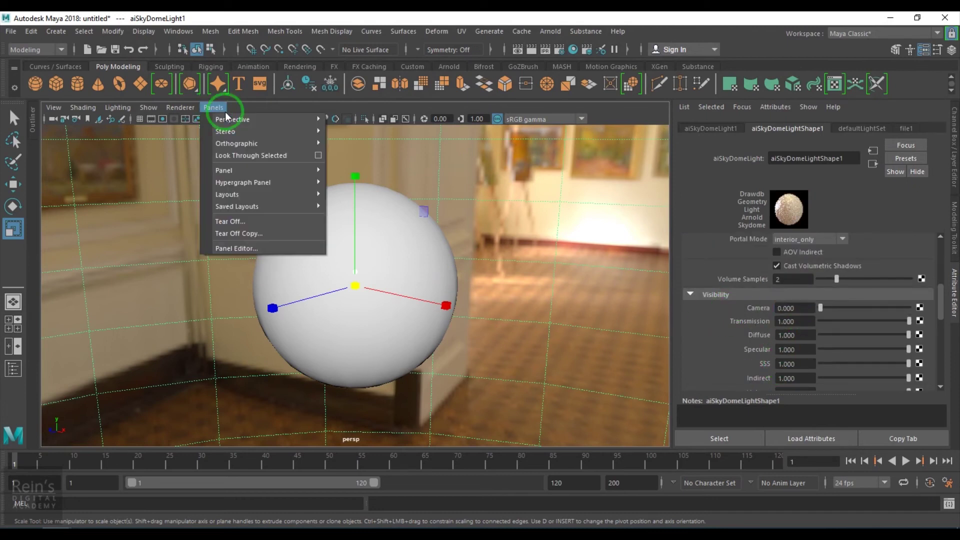
mouse_move(239, 119)
click(344, 133)
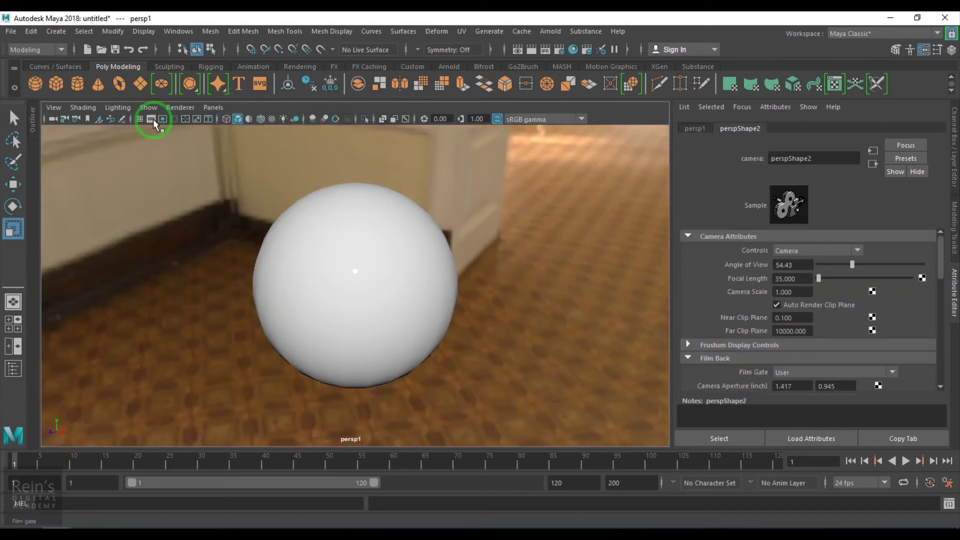
click(163, 118)
alt+right_drag(384, 267, 400, 281)
- Render a partial preview of the sphere in the Arnold RenderView
click(550, 31)
click(570, 65)
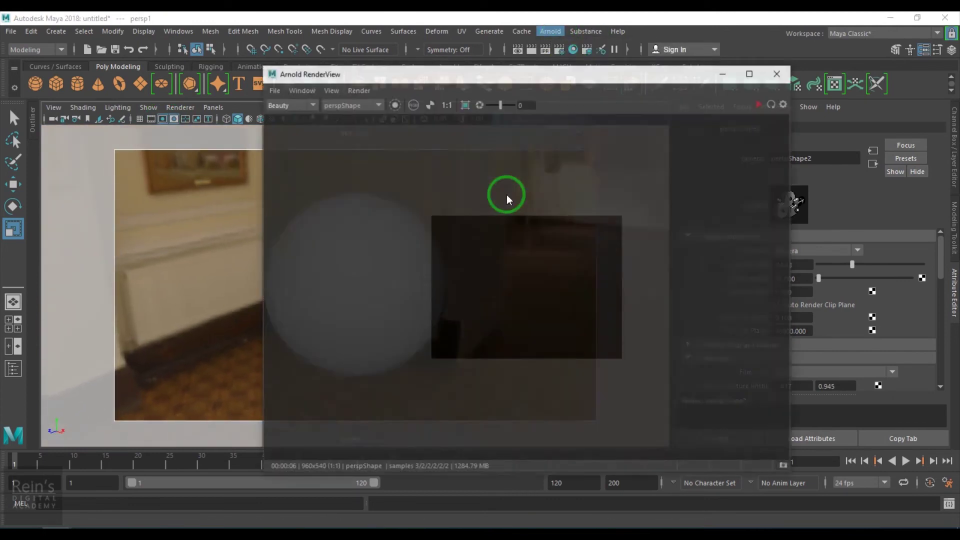
click(760, 104)
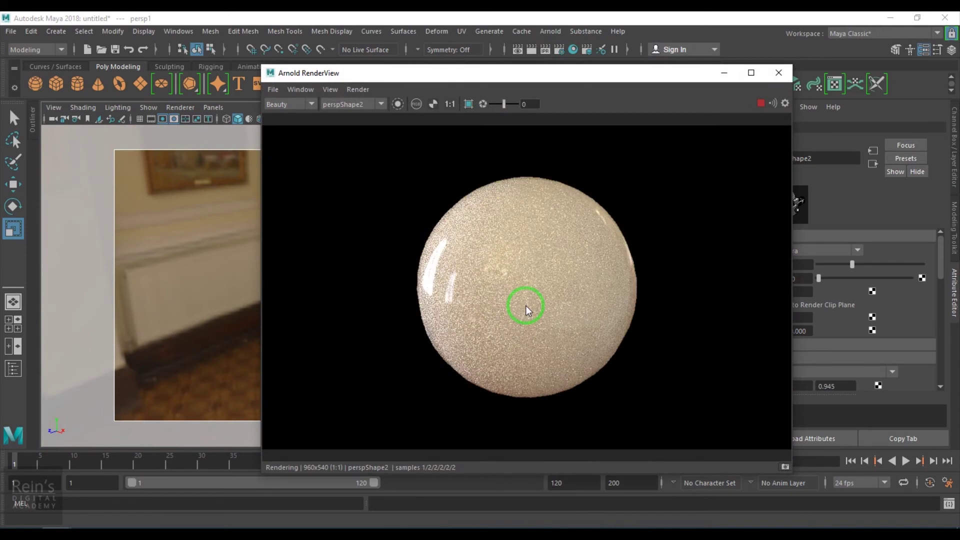
click(760, 103)
drag(661, 77, 510, 350)
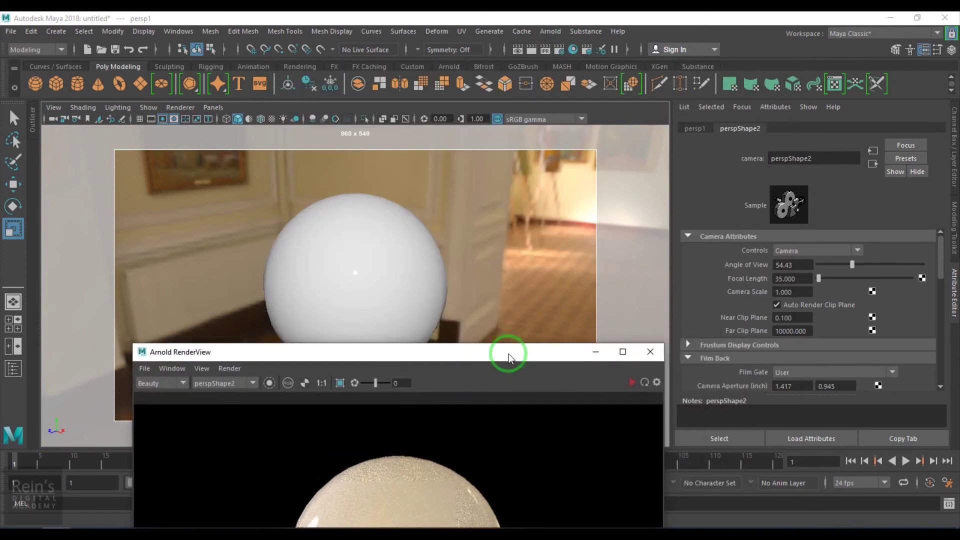
click(386, 337)
drag(407, 349, 332, 121)
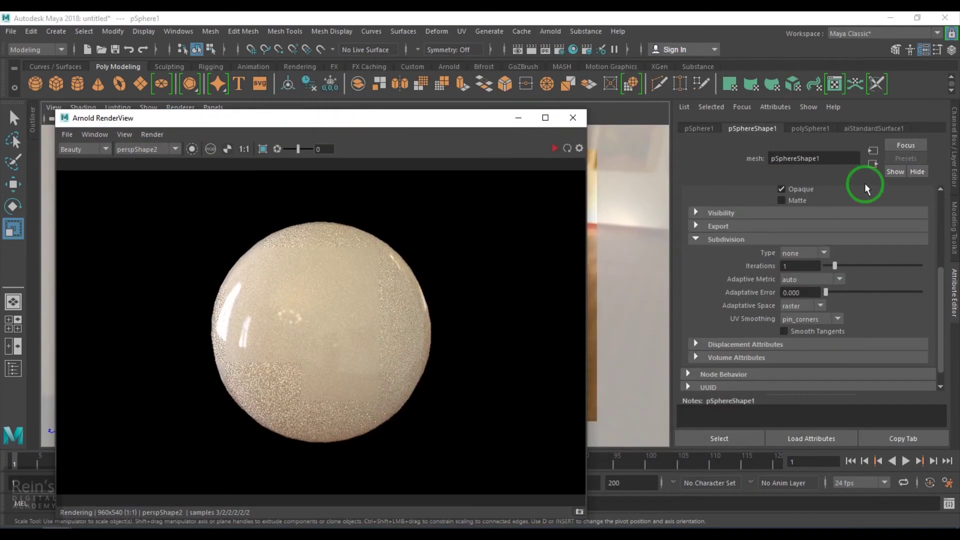
- Connect a file-driven displacement shader to aiStandardSurface1SG's Displacement mat
click(876, 128)
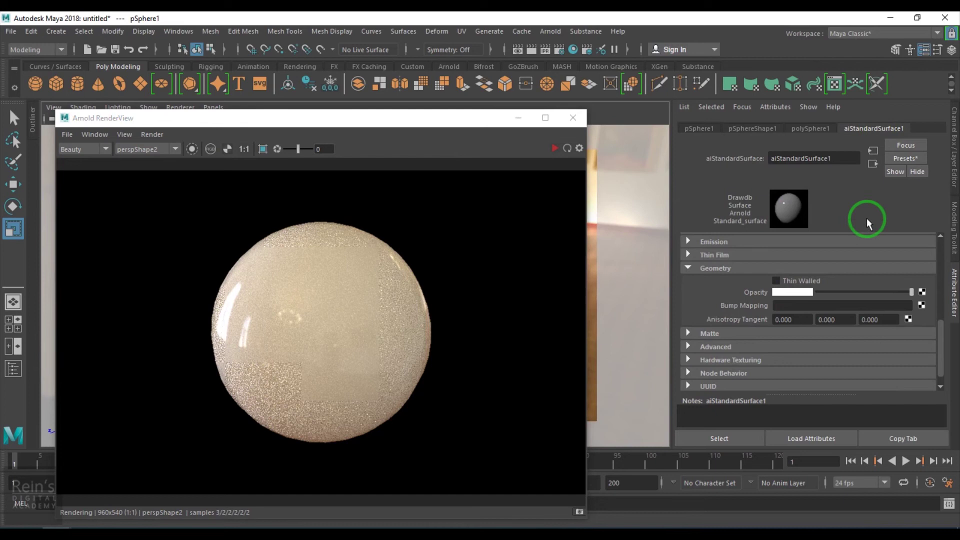
click(873, 164)
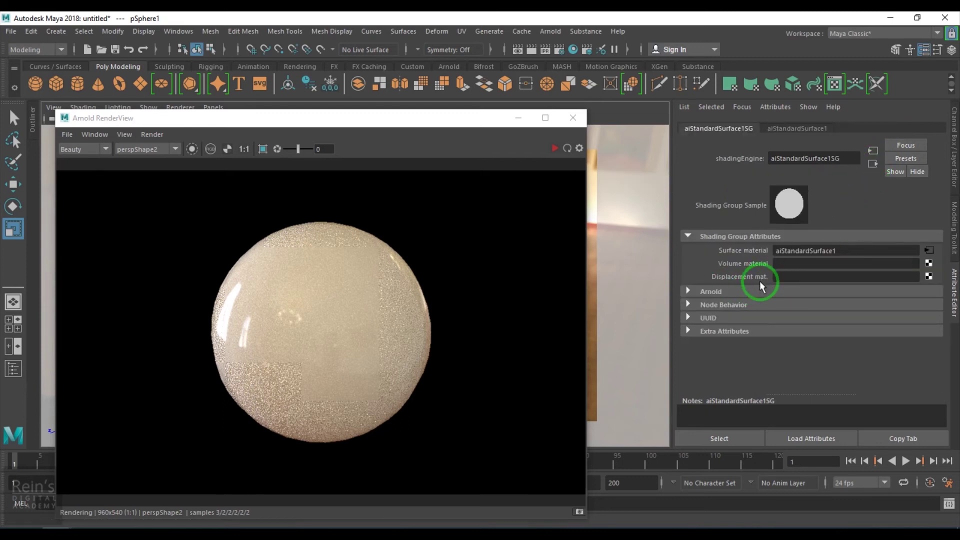
click(929, 276)
drag(426, 197, 429, 199)
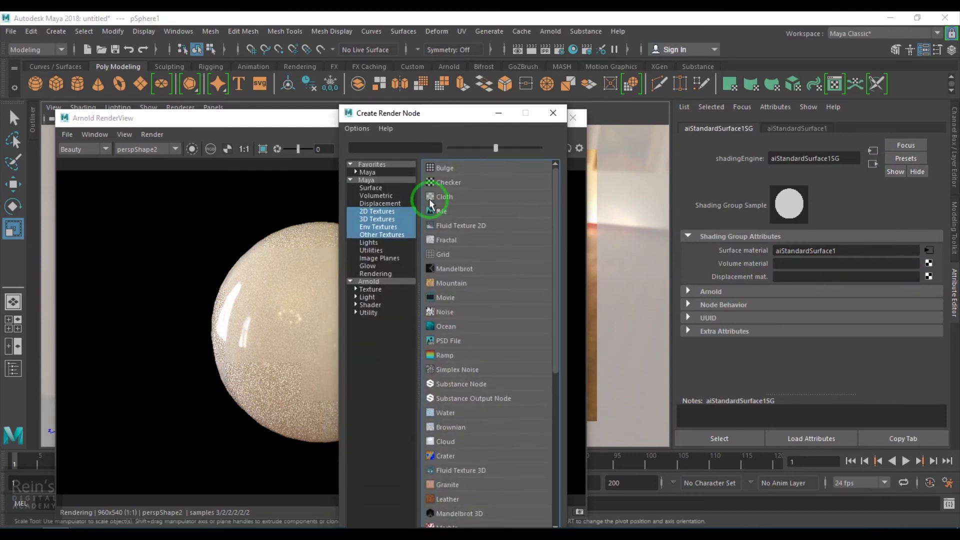
click(440, 210)
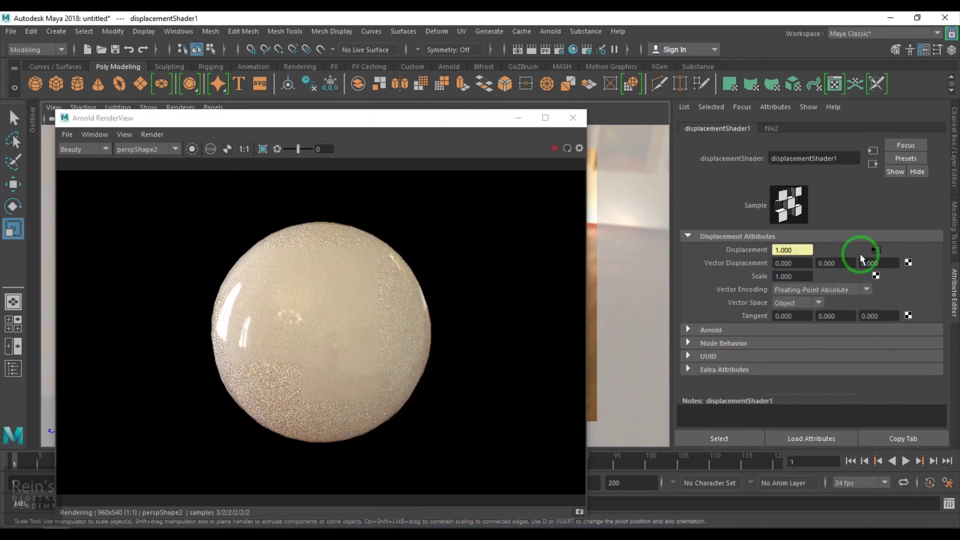
- Load Desktop\textures\Substance_graph_height.png into the displacement file texture
click(875, 249)
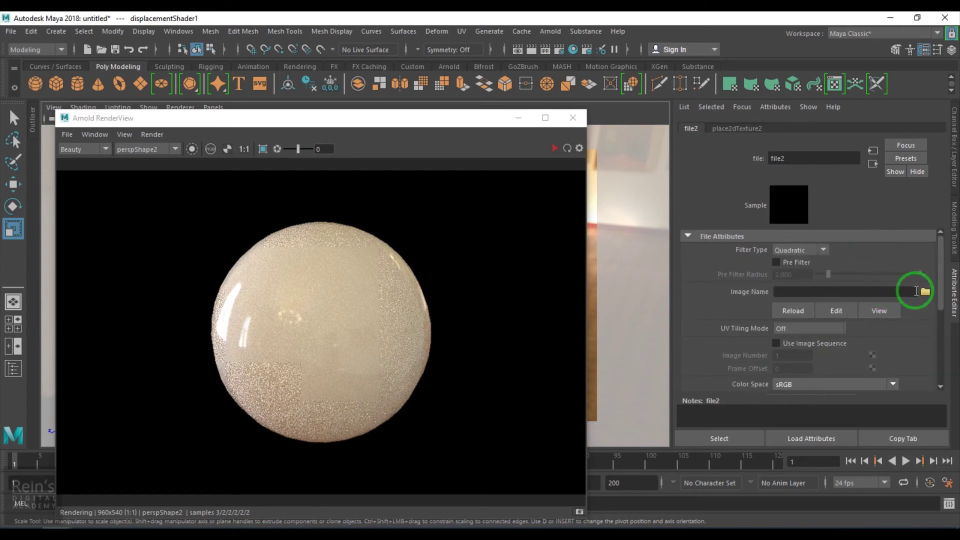
click(924, 292)
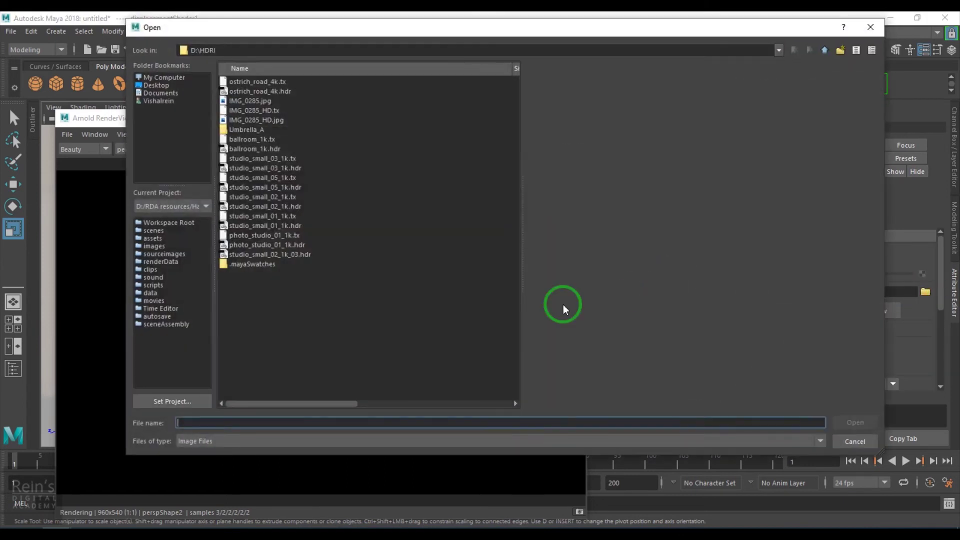
click(165, 85)
double_click(250, 206)
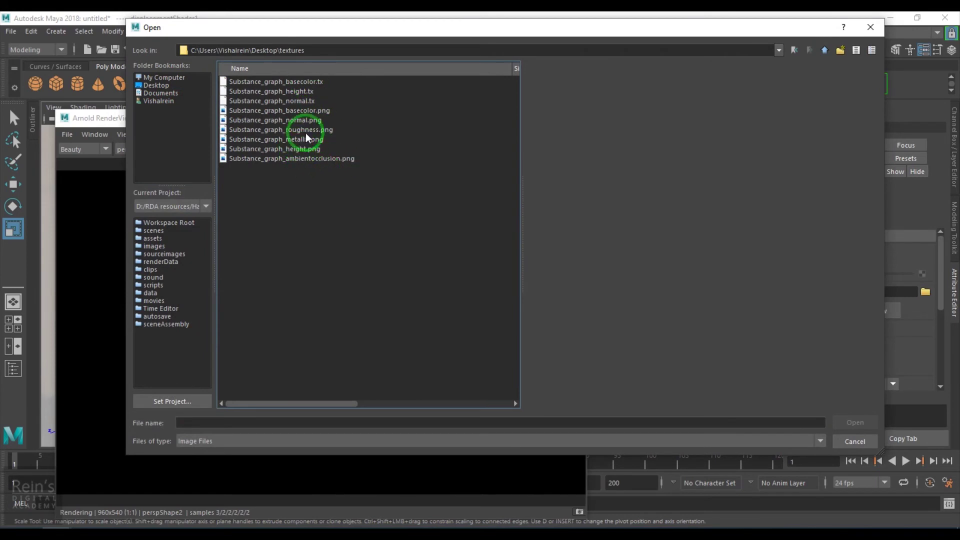
click(300, 148)
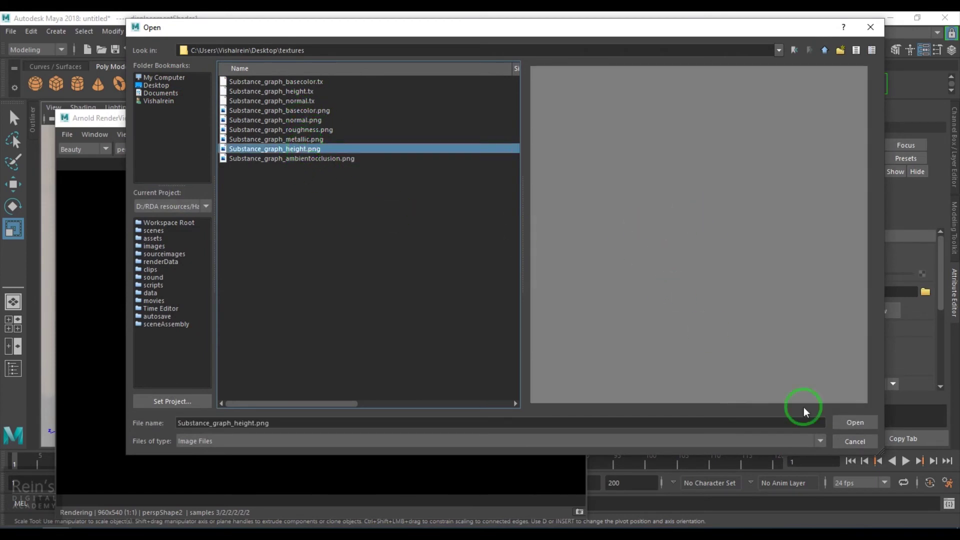
click(841, 421)
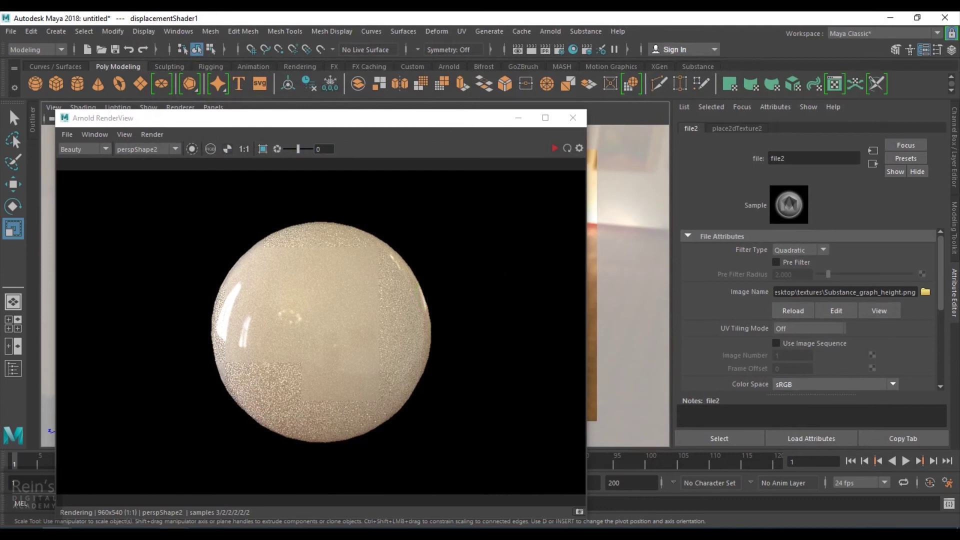
- In Substance Designer, rearrange the graph nodes and connect the Gradient Map result to the Height output
click(130, 528)
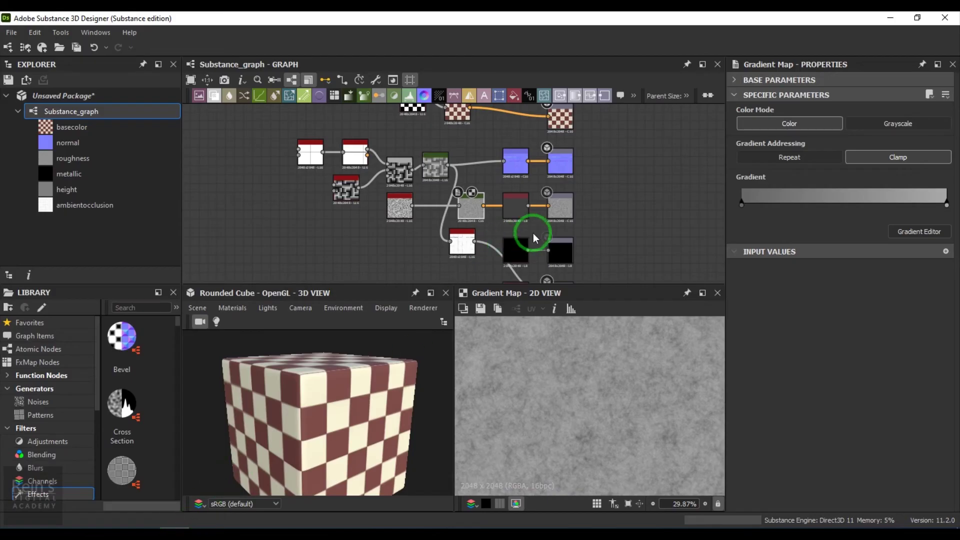
scroll(467, 222, down, 1)
middle_drag(514, 244, 483, 220)
middle_drag(401, 143, 414, 187)
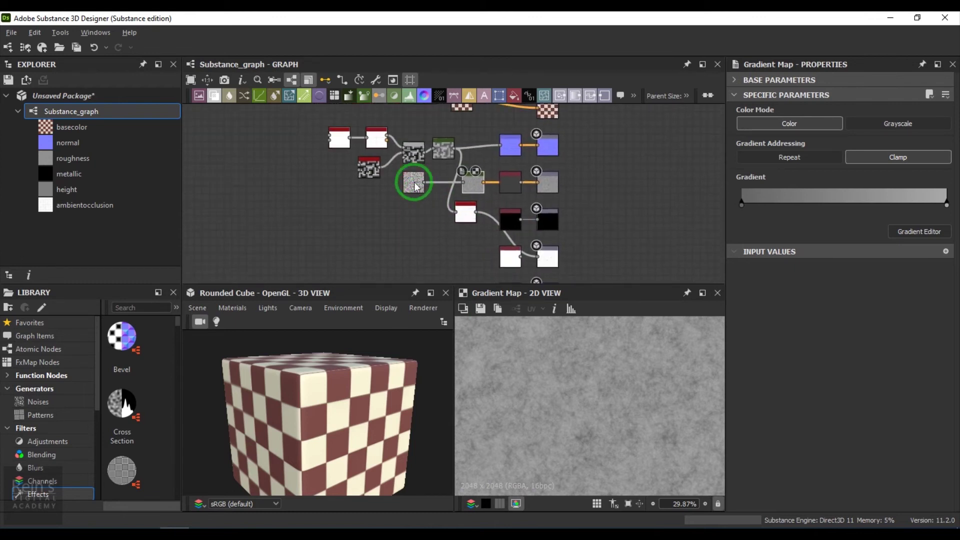
drag(297, 110, 403, 244)
middle_drag(440, 197, 429, 167)
scroll(428, 167, up, 3)
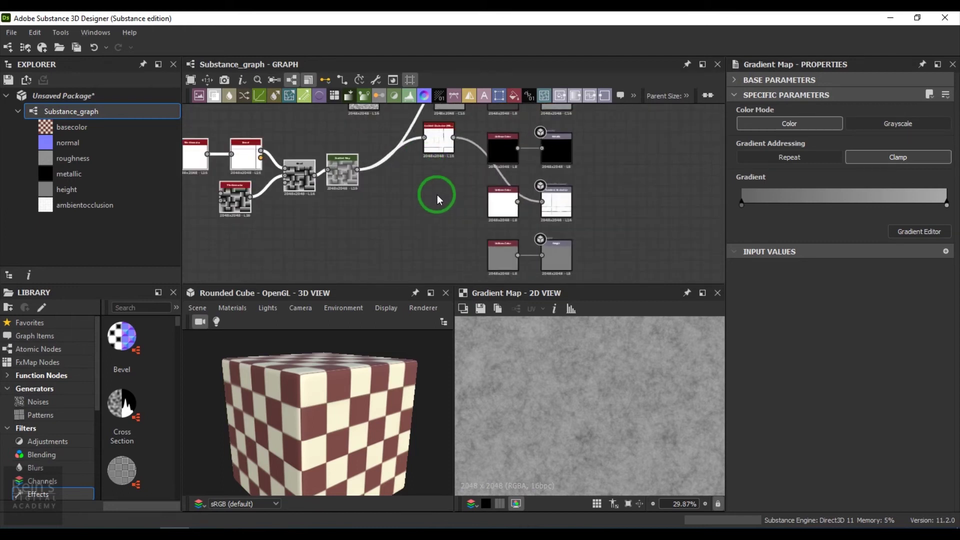
drag(322, 159, 589, 281)
click(426, 421)
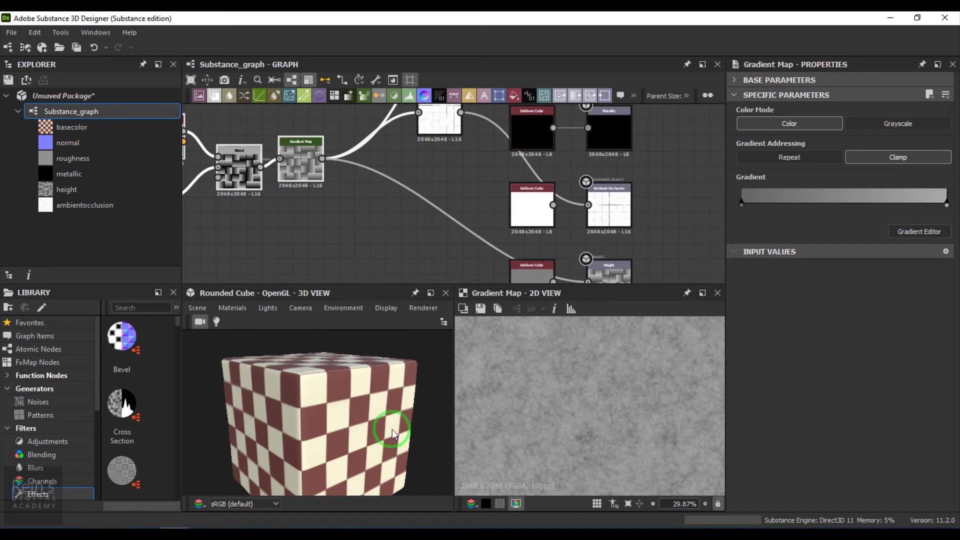
- Export the Substance_graph outputs as bitmap images and close the export window
right_click(70, 110)
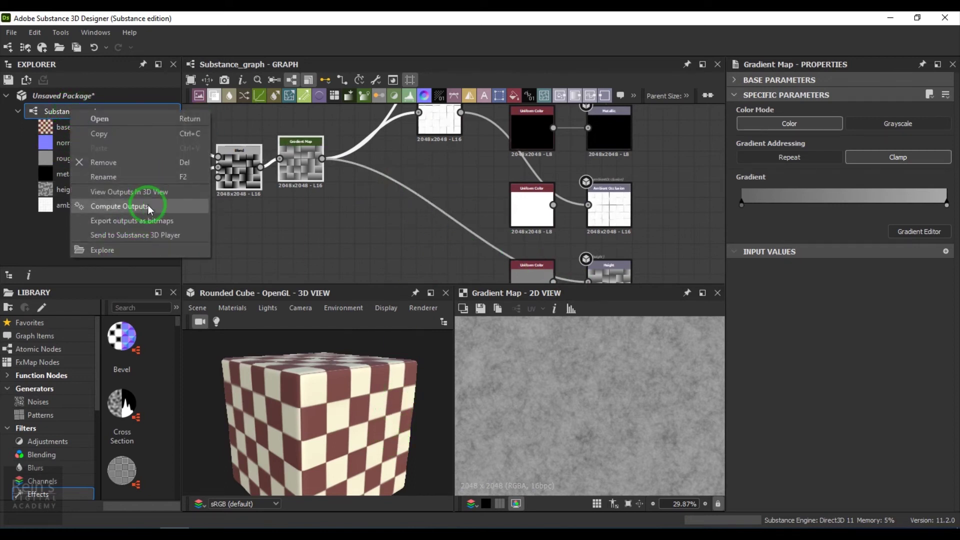
click(150, 220)
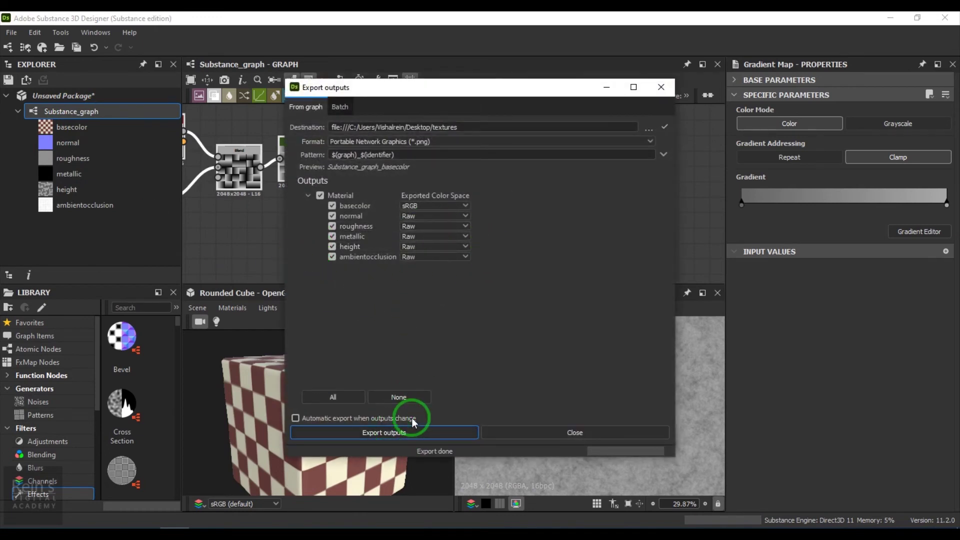
click(573, 433)
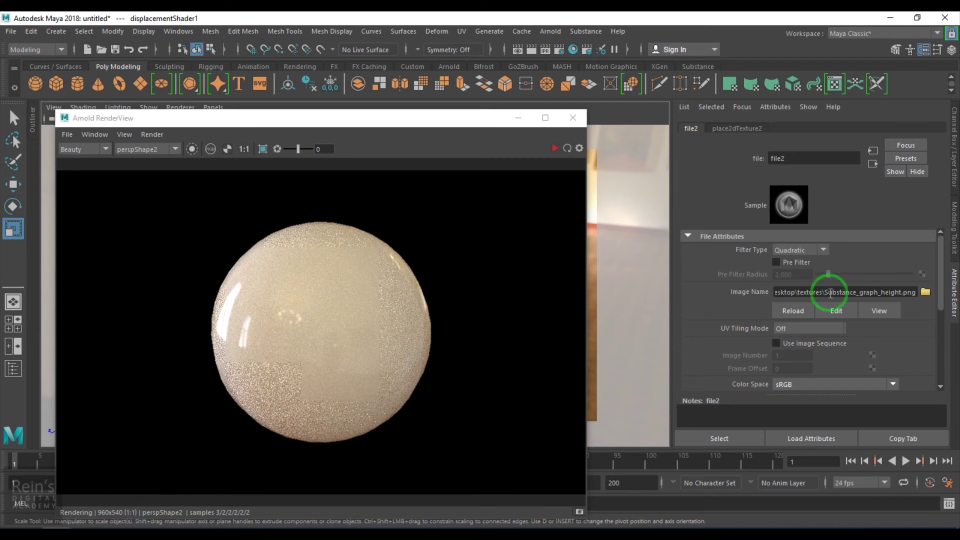
- Reload Substance_graph_height.png into file2's Image Name and re-render in Arnold RenderView
click(926, 292)
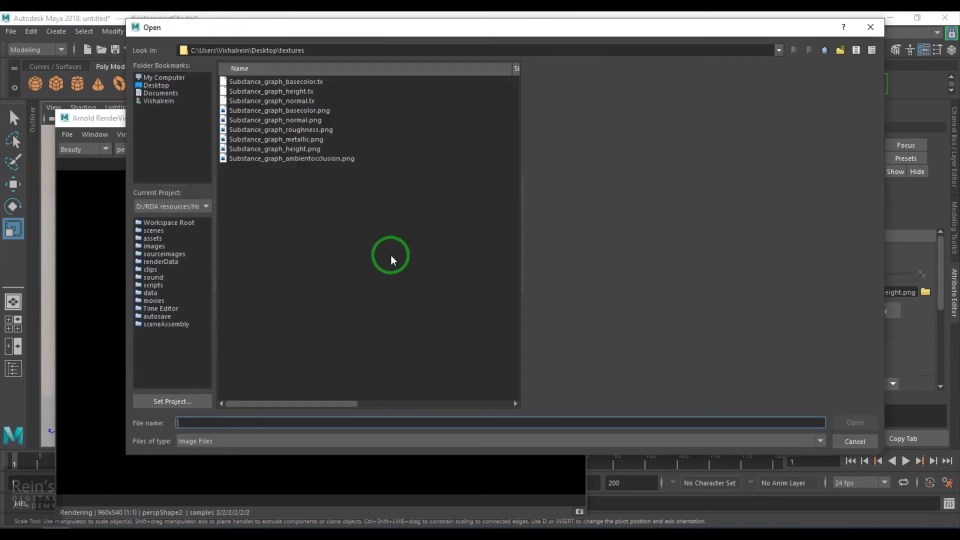
click(293, 149)
click(863, 420)
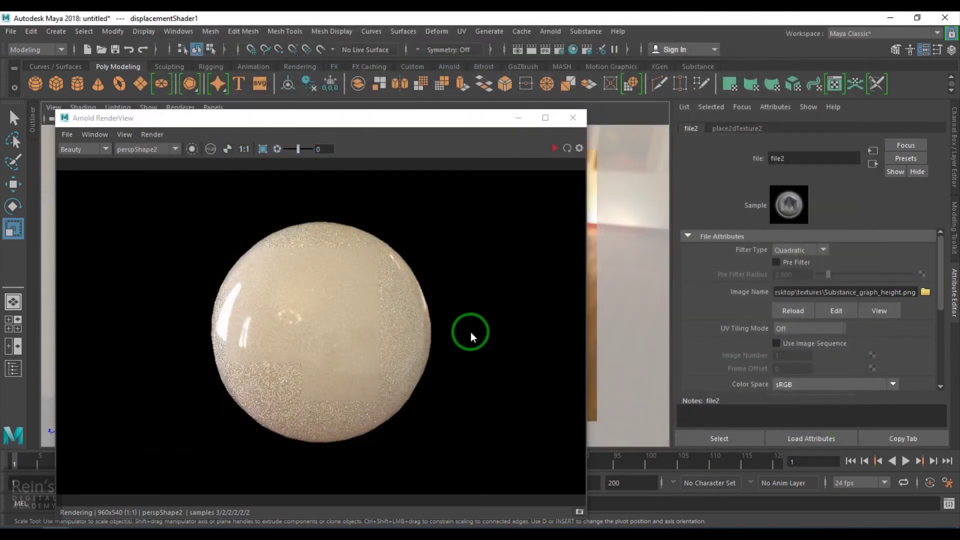
drag(450, 125, 486, 50)
click(589, 75)
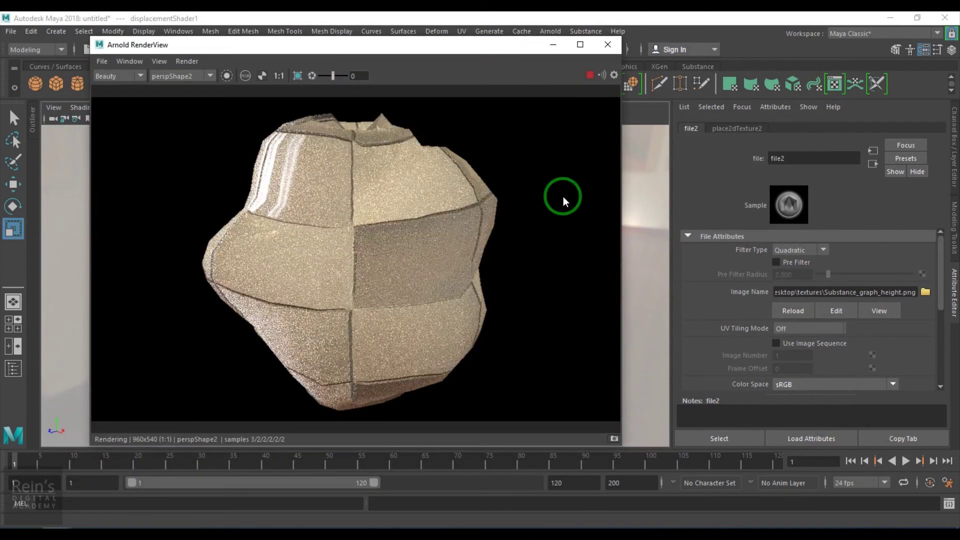
- Select the sphere and bring up pSphereShape1's Arnold settings
drag(521, 53, 458, 333)
click(311, 257)
click(835, 262)
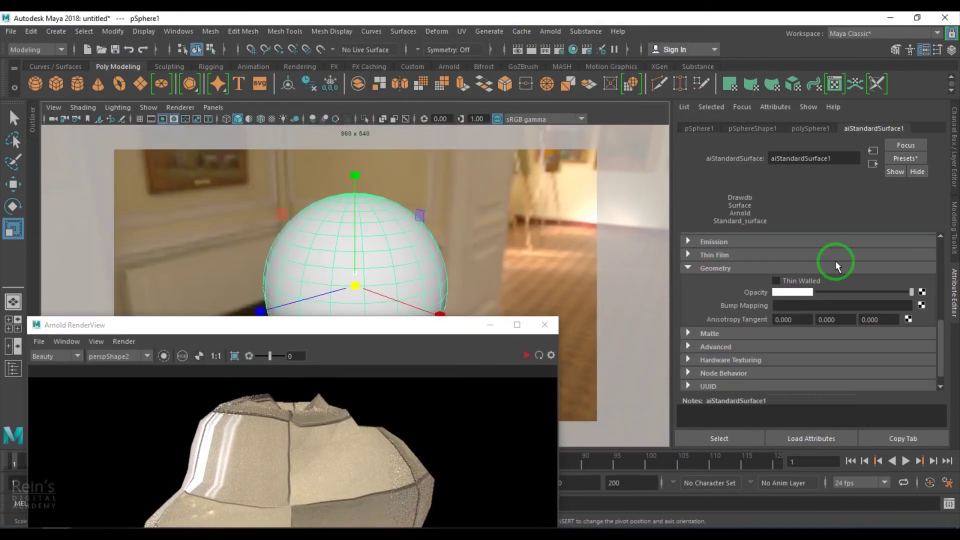
click(716, 197)
click(761, 129)
click(739, 283)
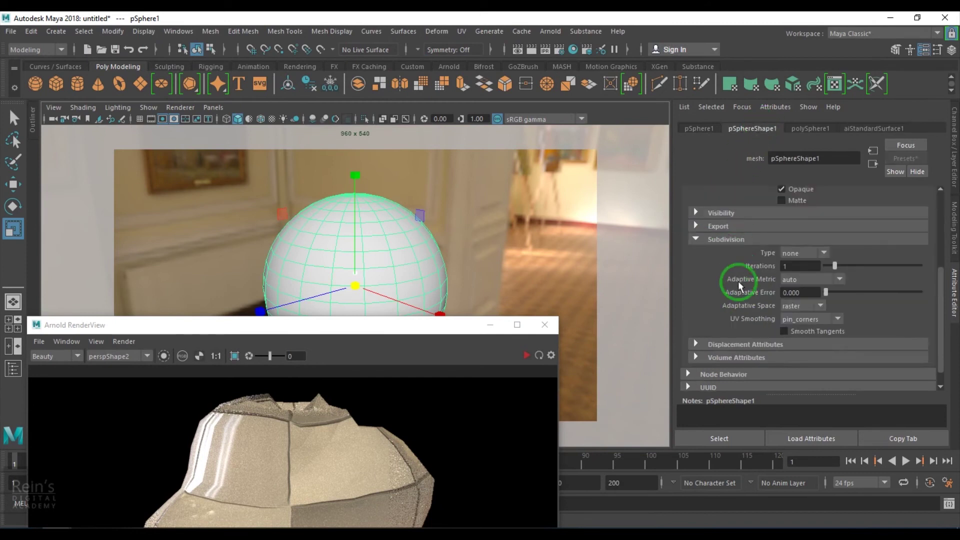
click(725, 241)
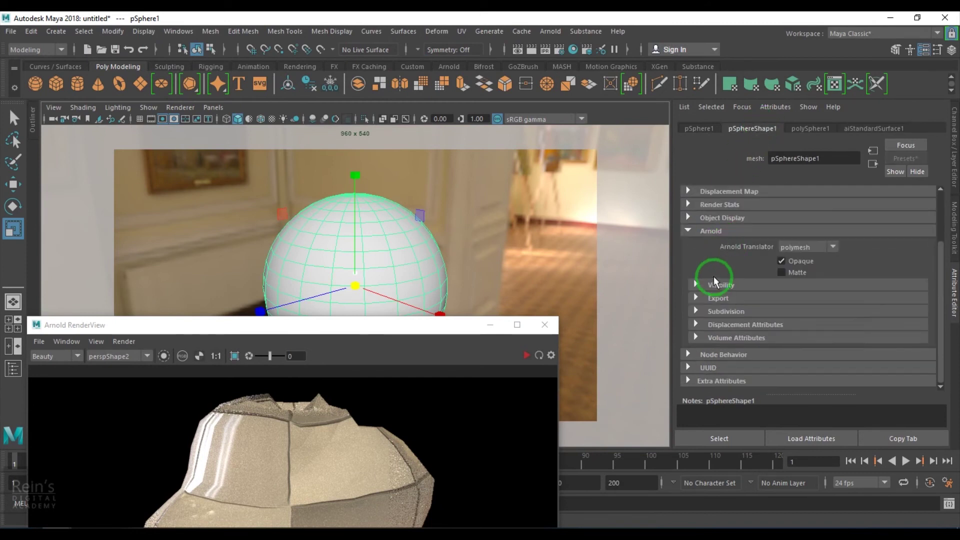
click(718, 230)
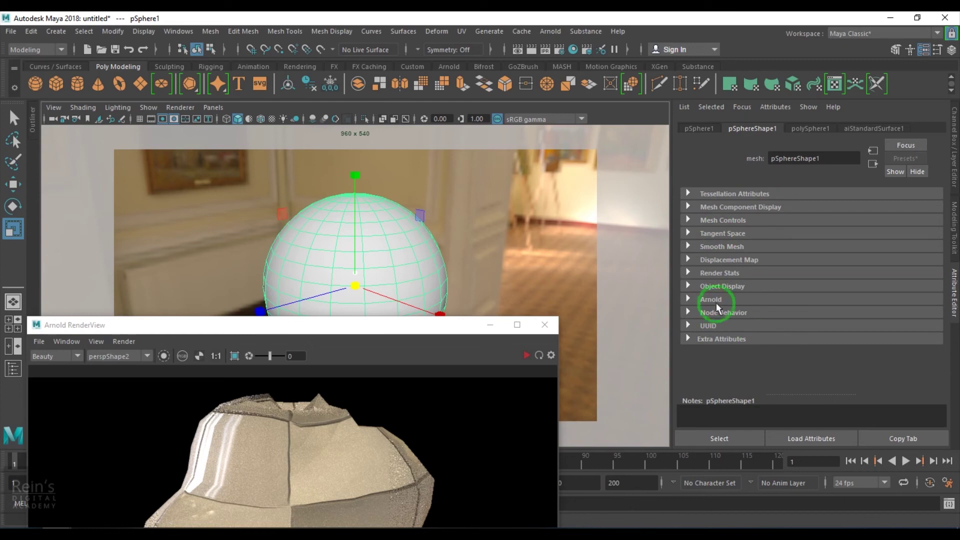
click(716, 299)
- Set the sphere's Arnold subdivision type to catclark and edit the Iterations value
scroll(716, 316, down, 3)
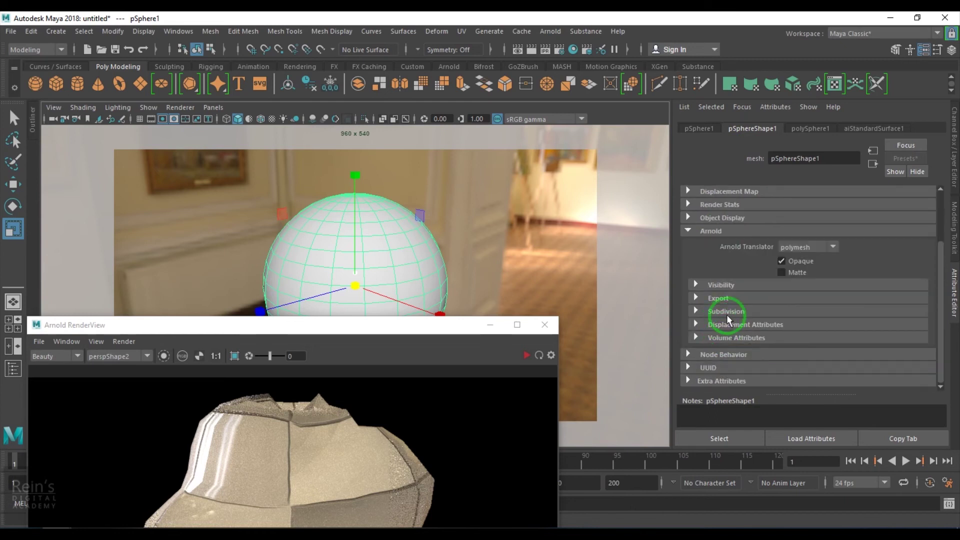
click(726, 311)
scroll(726, 315, down, 3)
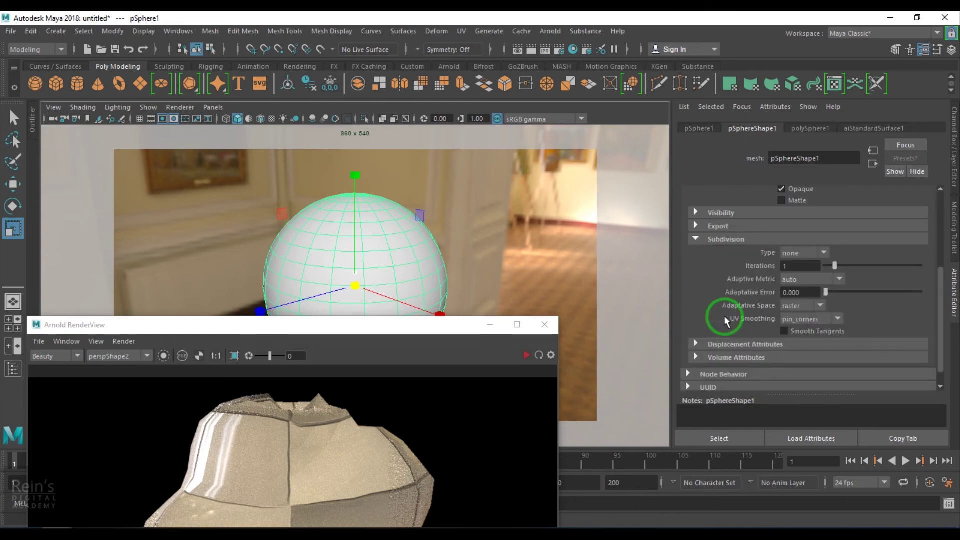
click(802, 254)
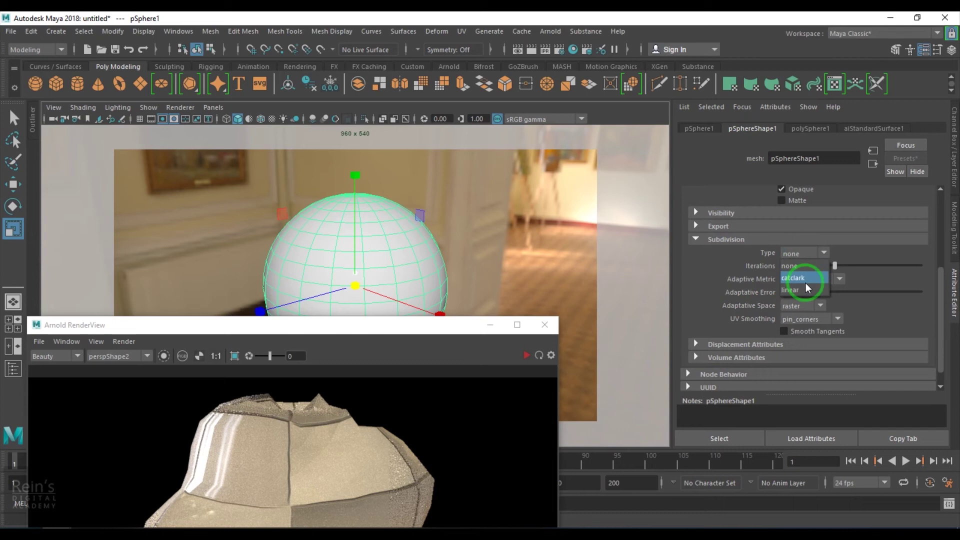
click(805, 277)
double_click(799, 266)
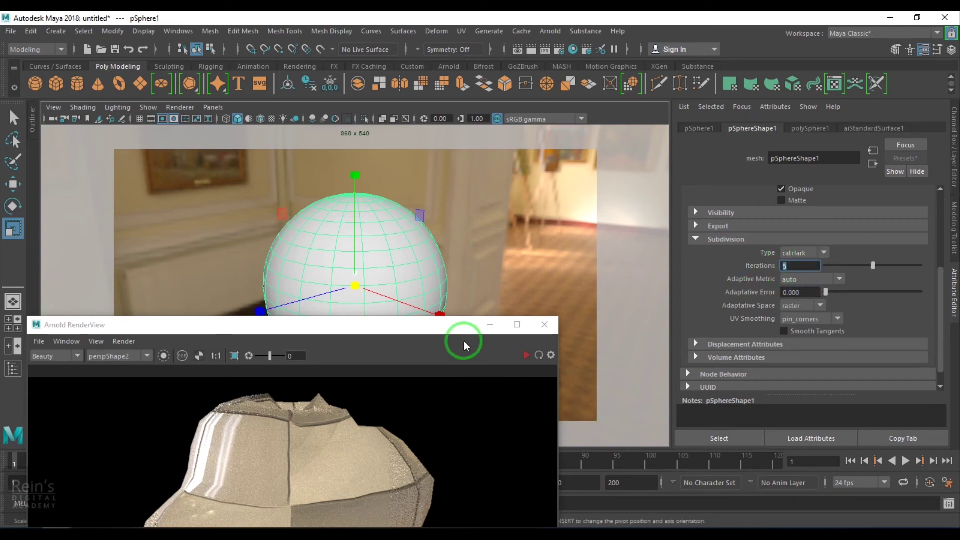
- Start an IPR live render of the subdivided sphere in Arnold RenderView
drag(446, 325, 564, 83)
click(647, 113)
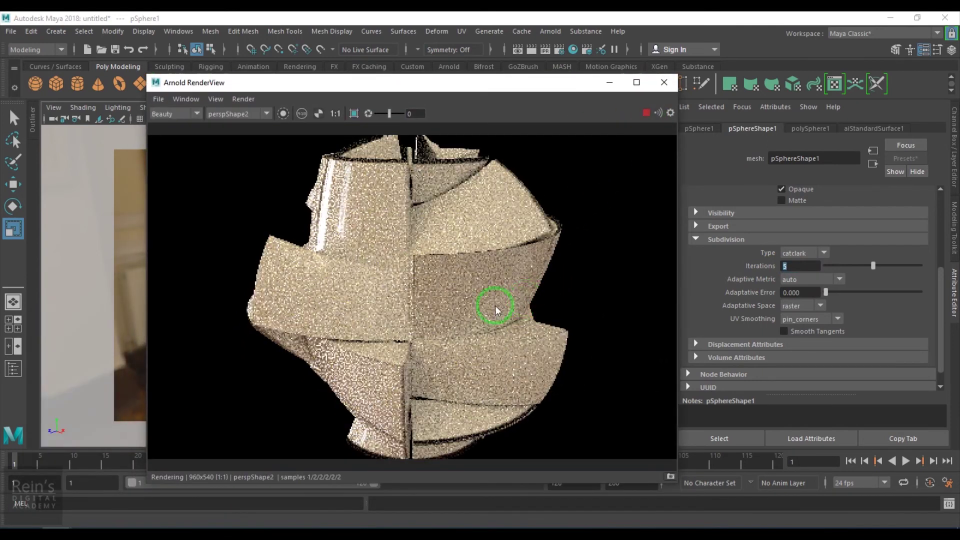
drag(578, 88, 498, 301)
- Go from the sphere's shading group to the file2 displacement texture's Color Balance settings
click(909, 128)
click(873, 164)
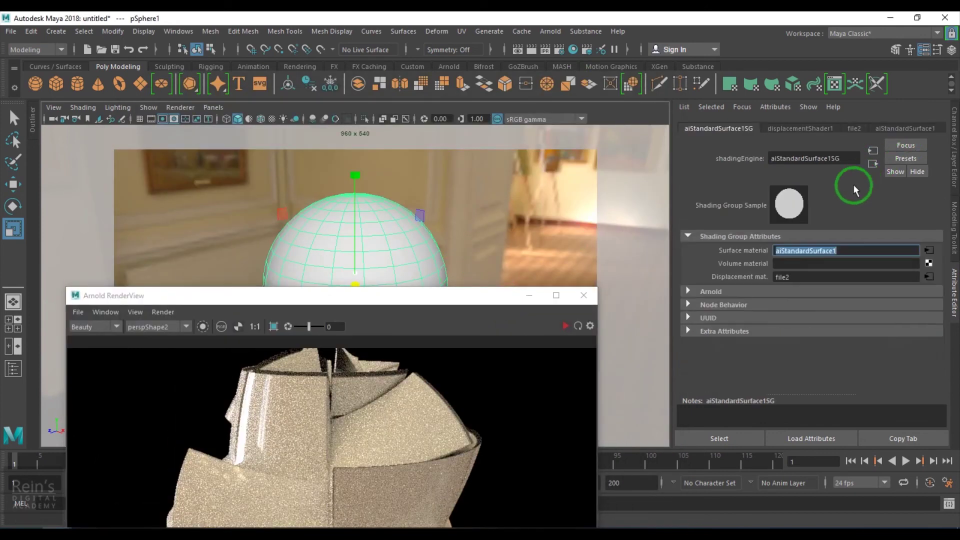
click(926, 278)
scroll(795, 350, down, 3)
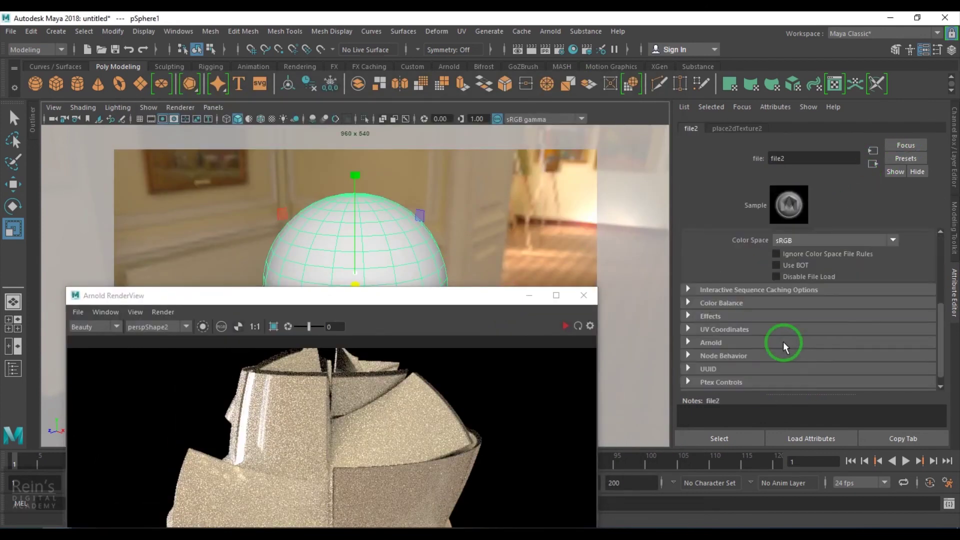
click(718, 304)
- Set Alpha Offset to -0.5 with Alpha Gain 1.0 and restart the IPR render
double_click(793, 379)
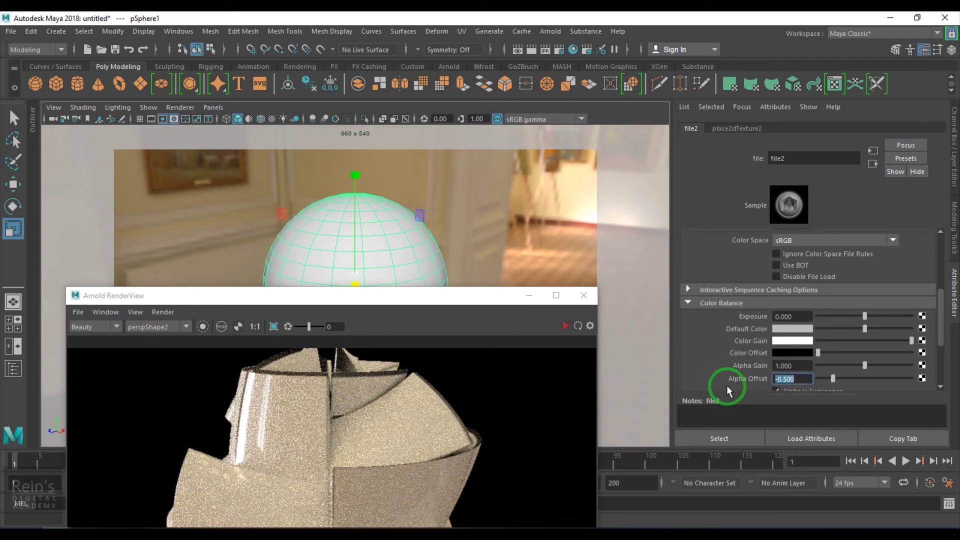
double_click(806, 366)
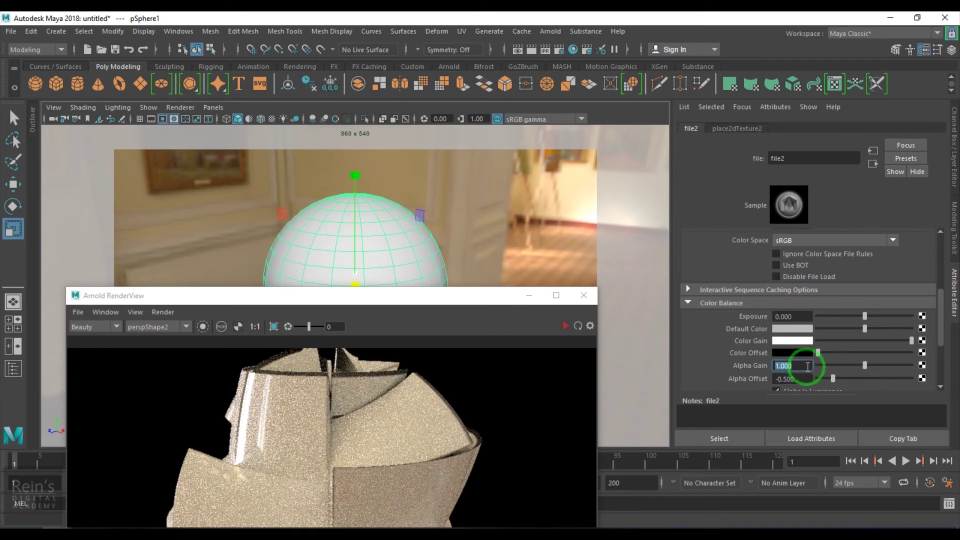
click(805, 380)
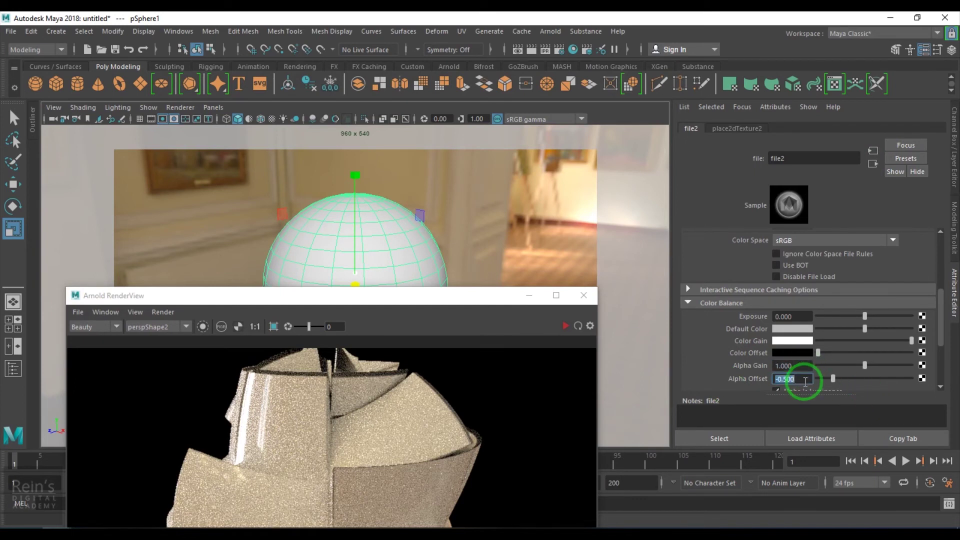
drag(397, 295, 454, 97)
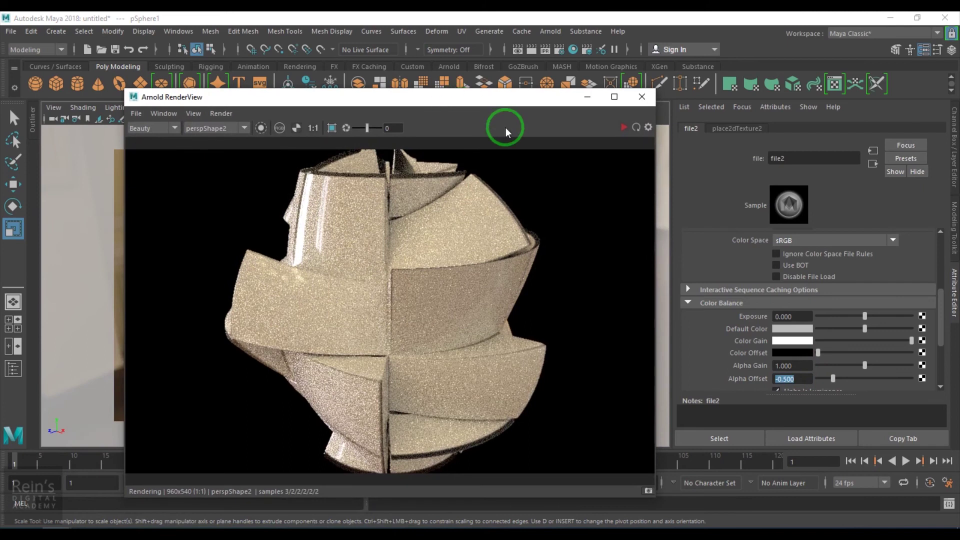
click(620, 128)
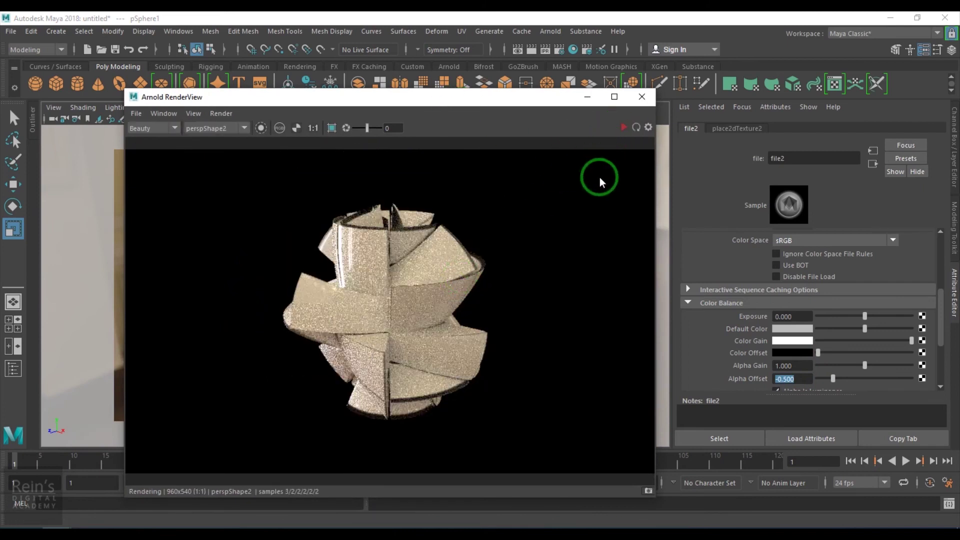
- Set displacementShader1's Scale to 0.1 and refresh the live render
click(873, 165)
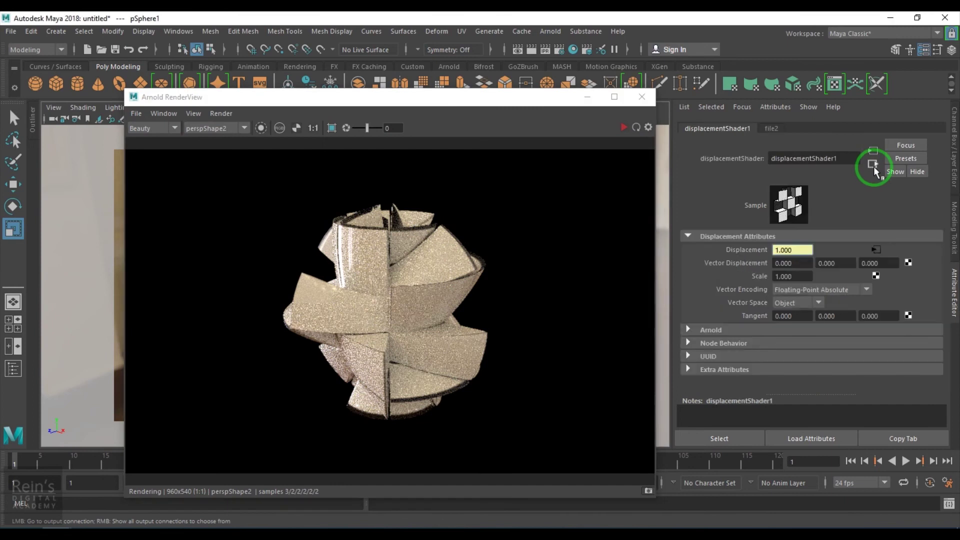
double_click(766, 277)
text(0.1)
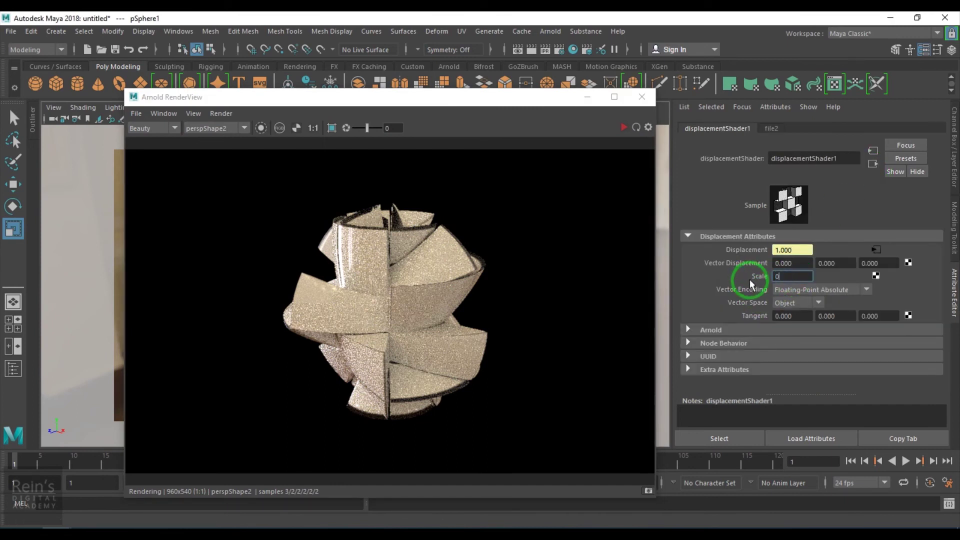
key(Return)
click(624, 128)
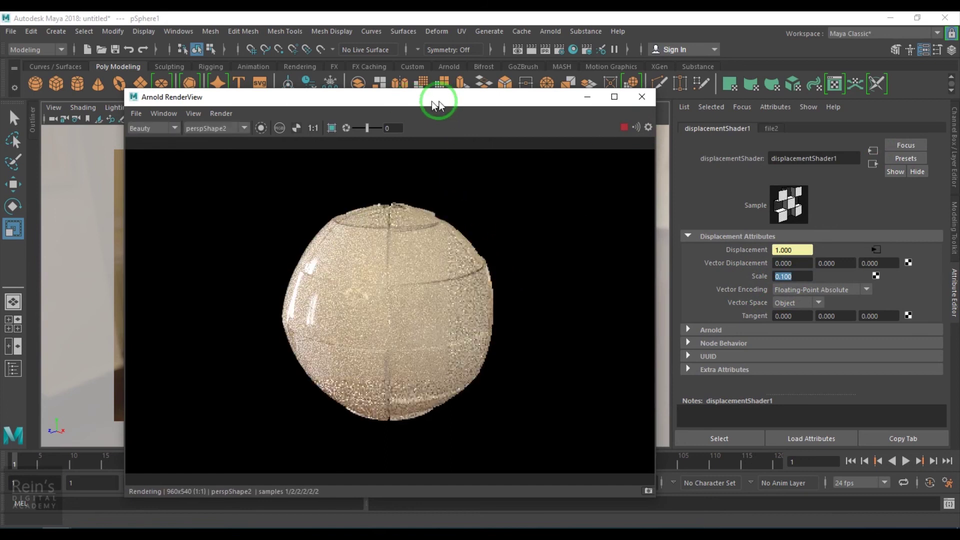
drag(433, 101, 649, 94)
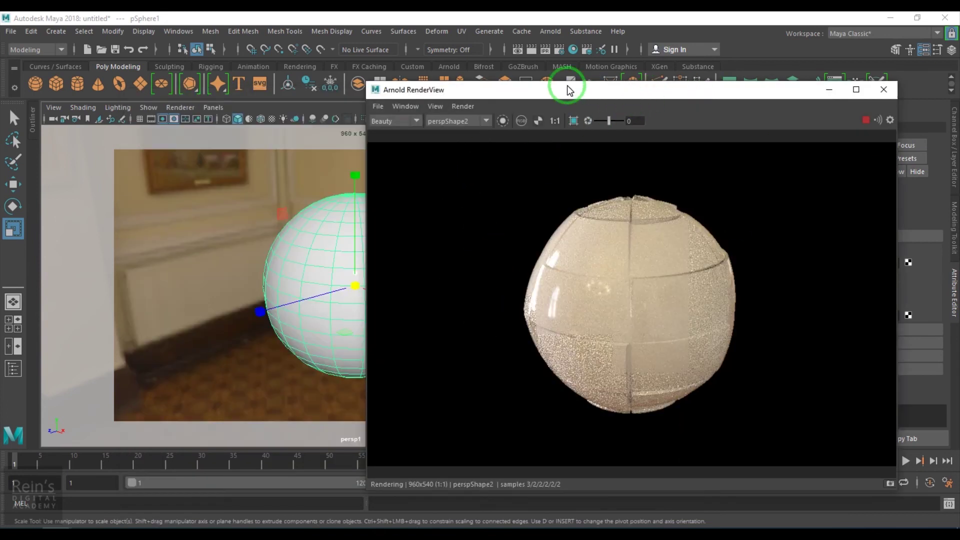
drag(568, 90, 422, 108)
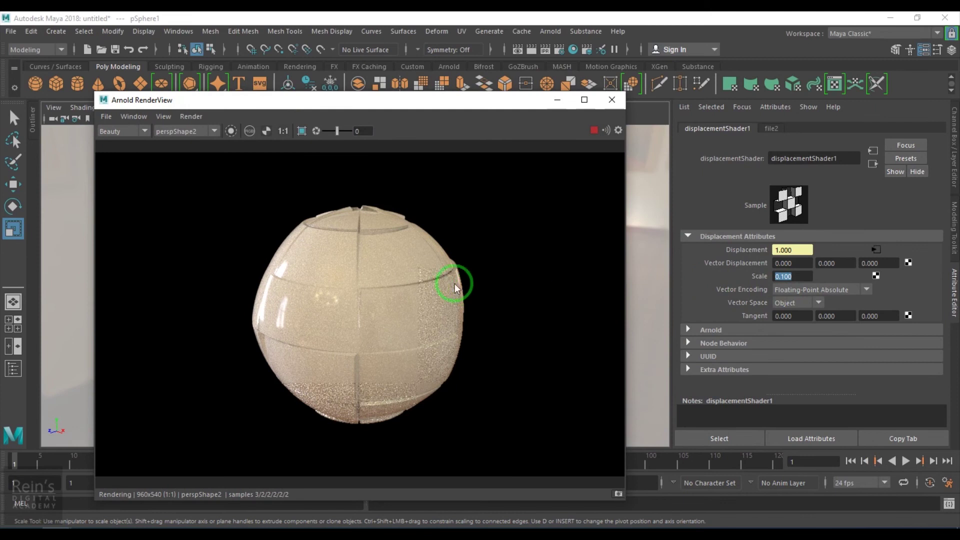
- Lower the displacement Scale to 0.02 and stop the live render
double_click(805, 278)
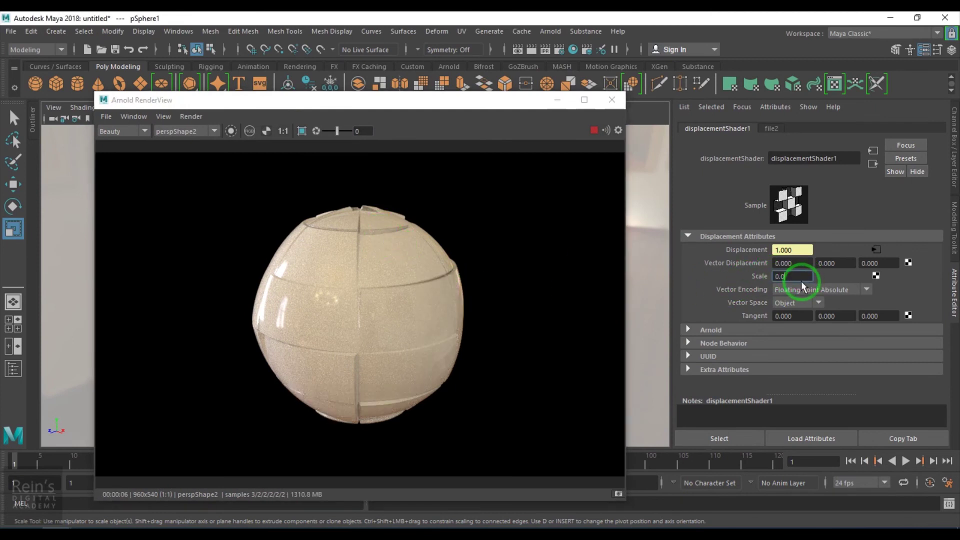
text(020)
key(Return)
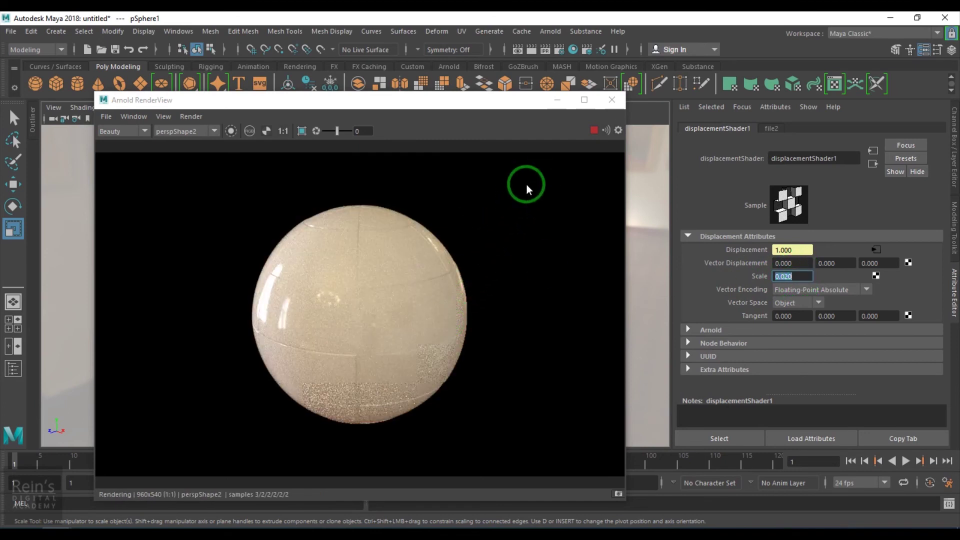
click(589, 134)
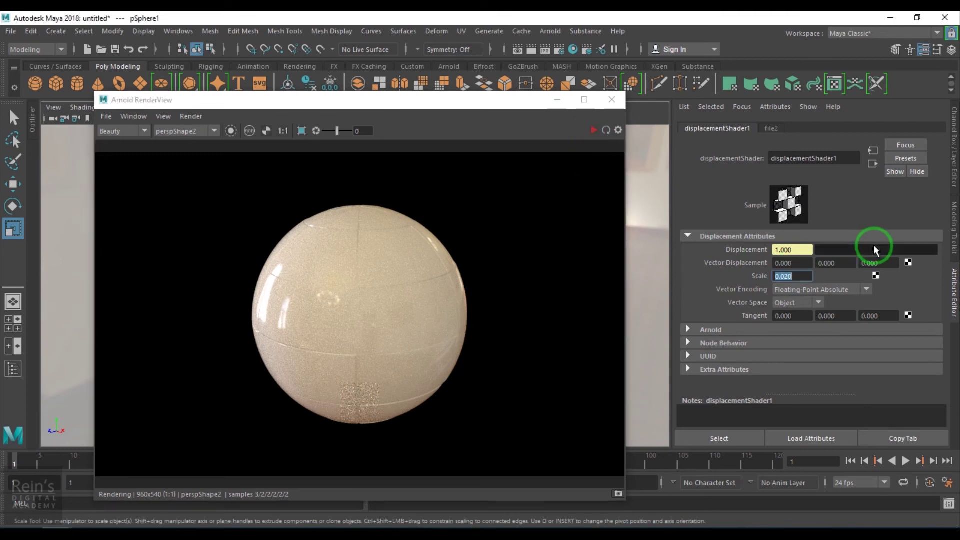
click(875, 249)
- Select the sphere and rearrange the render window to reach its material attributes
drag(388, 106, 402, 290)
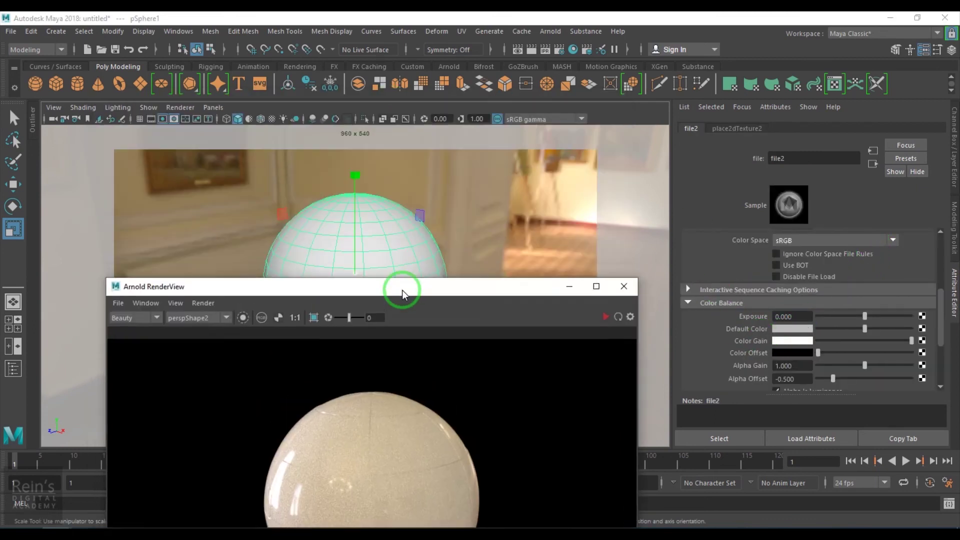
click(407, 268)
drag(497, 285, 438, 107)
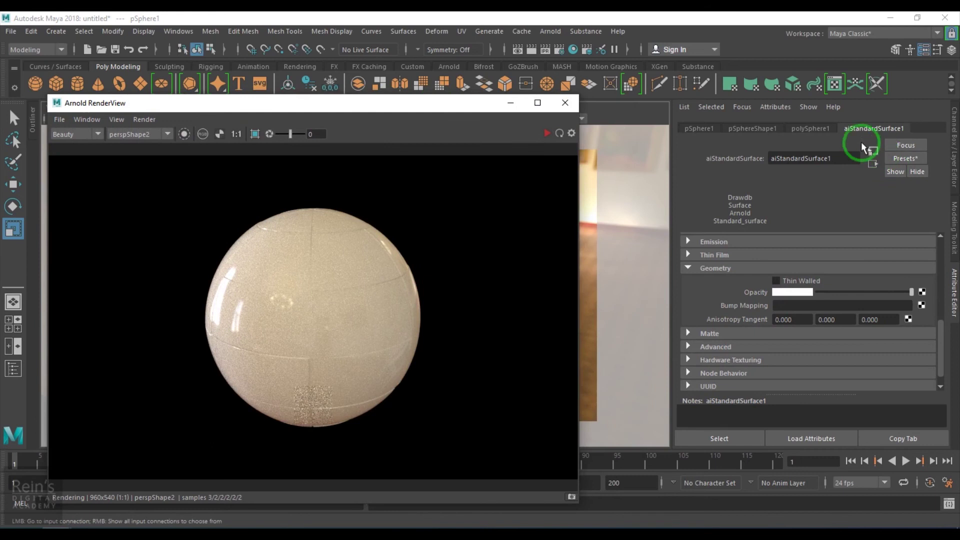
scroll(685, 268, up, 3)
scroll(715, 274, up, 10)
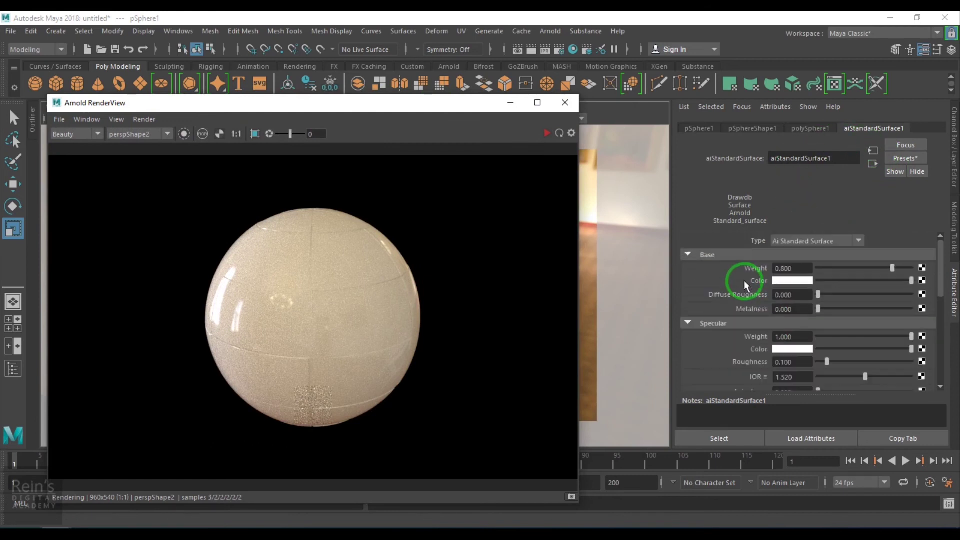
- Connect a file texture loading Substance_graph_basecolor.png to the material's Base Color
click(921, 280)
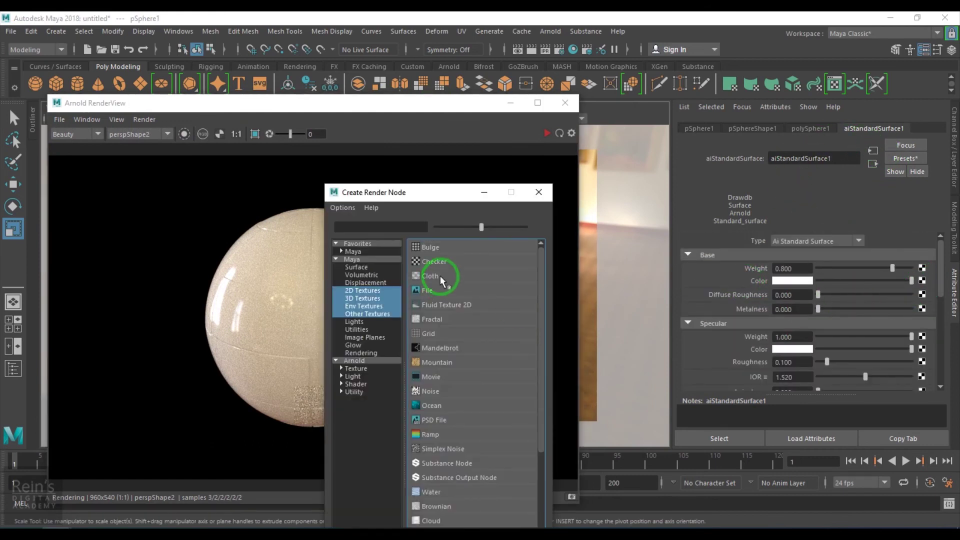
click(432, 288)
scroll(879, 306, up, 3)
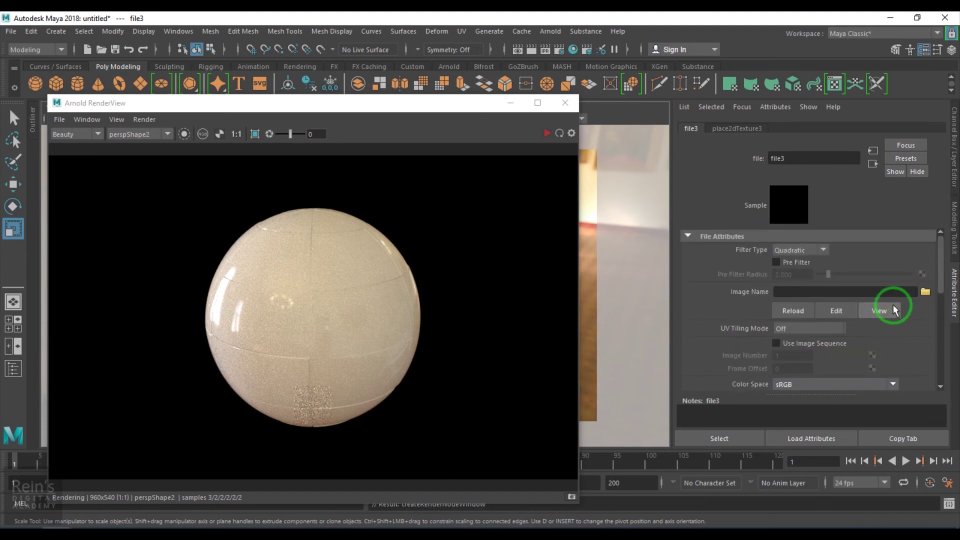
click(924, 291)
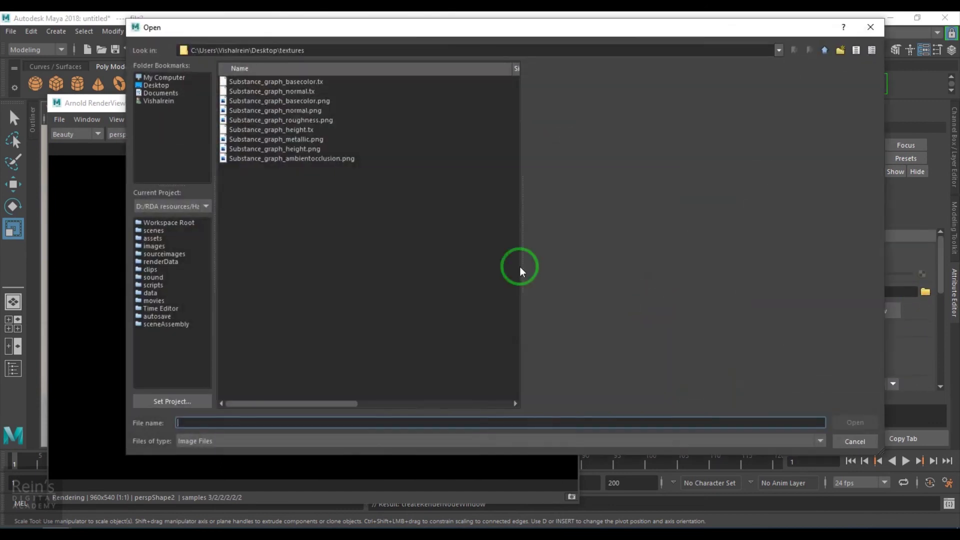
click(305, 82)
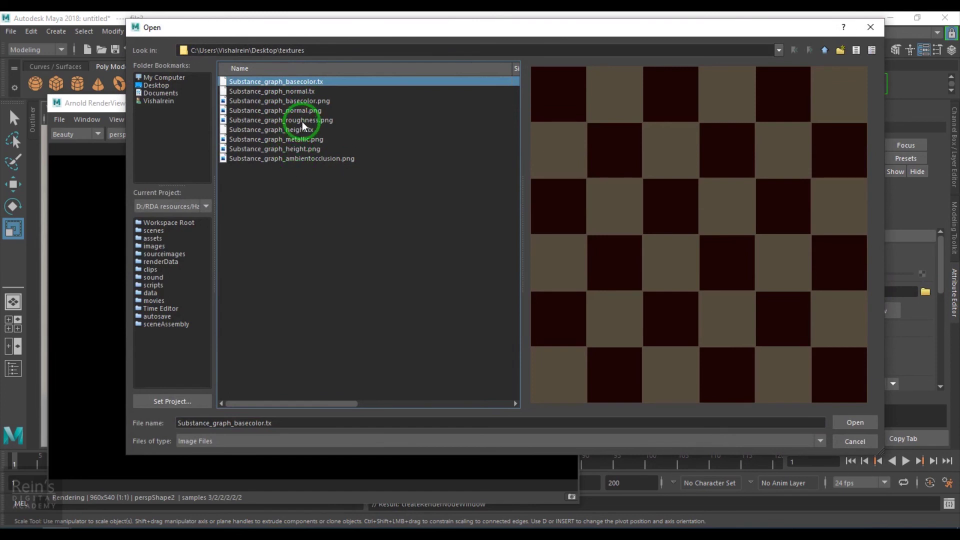
click(308, 102)
click(853, 421)
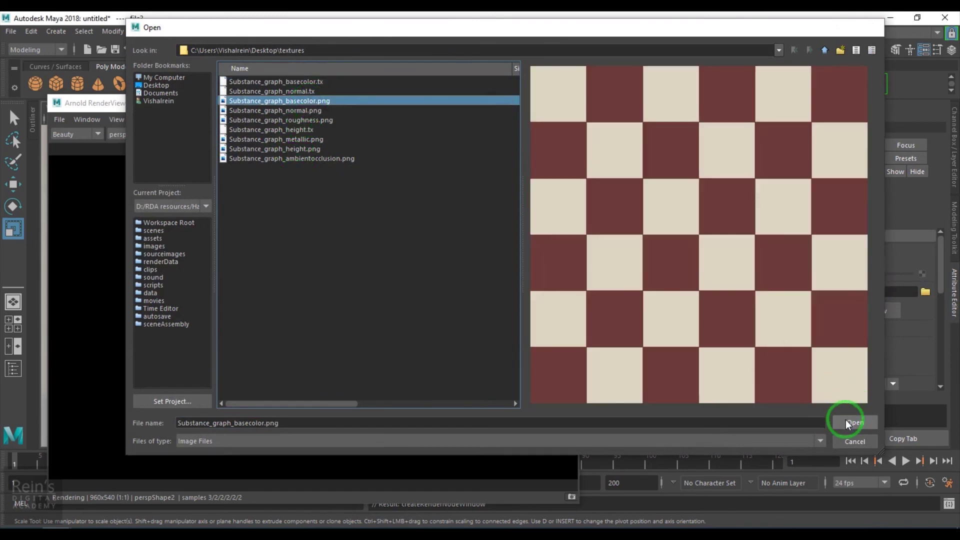
- Preview the checkered sphere in an interactive Arnold render, then return to aiStandardSurface1
click(545, 133)
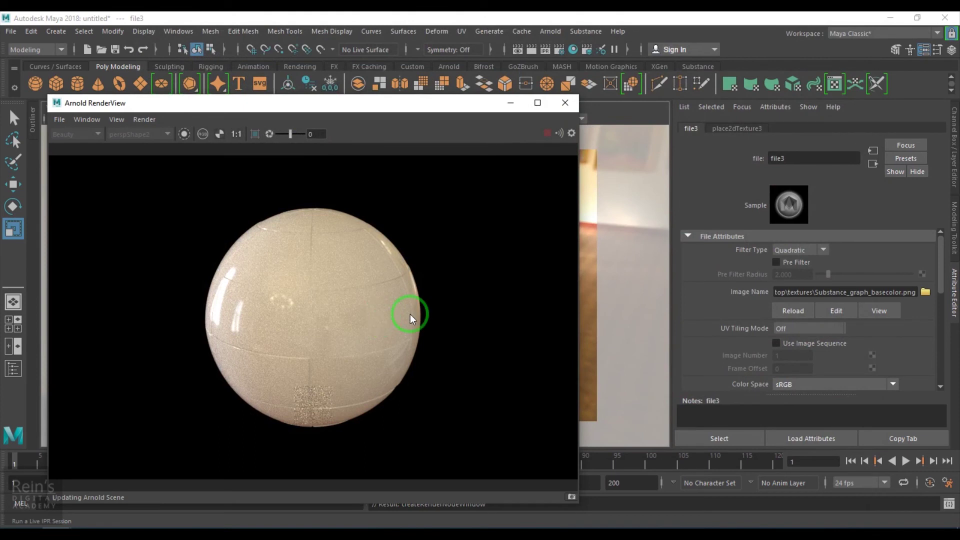
scroll(312, 340, up, 2)
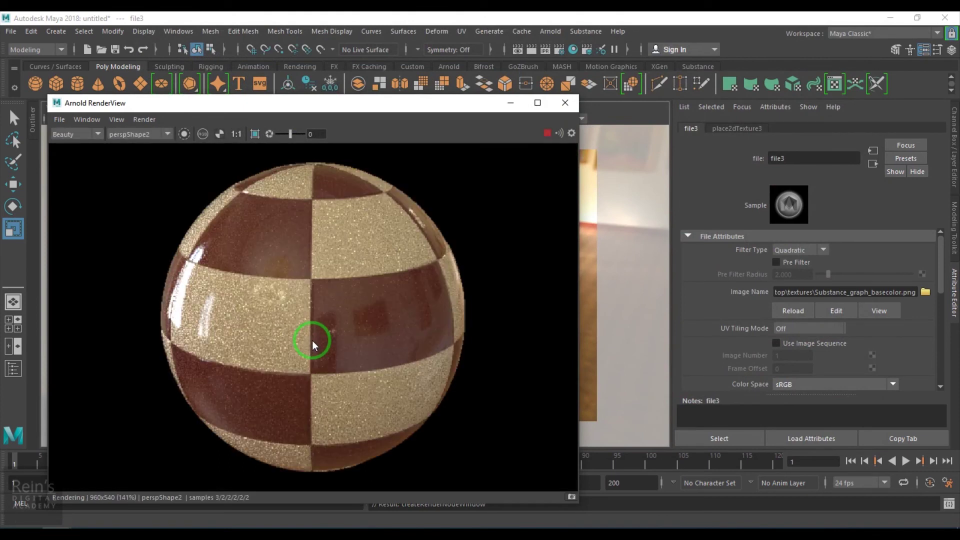
click(547, 133)
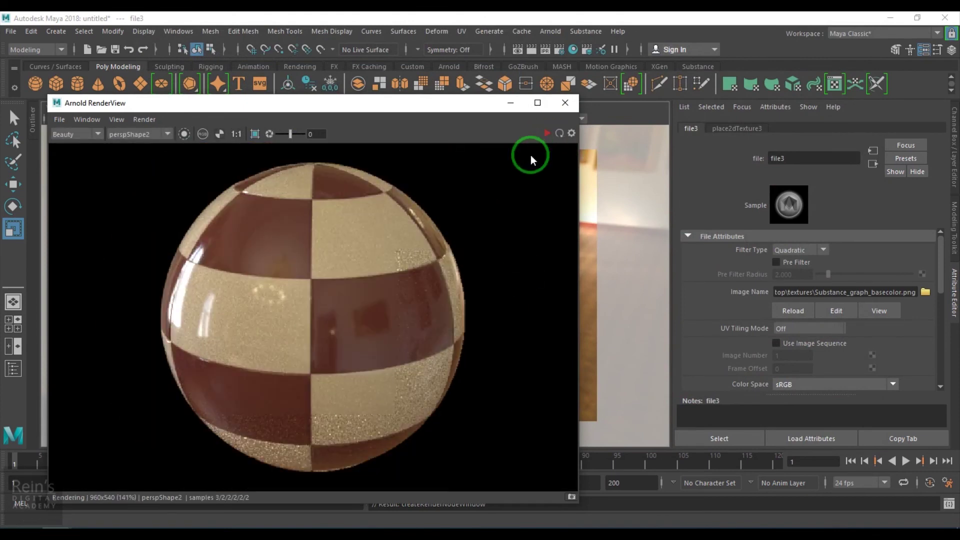
click(875, 164)
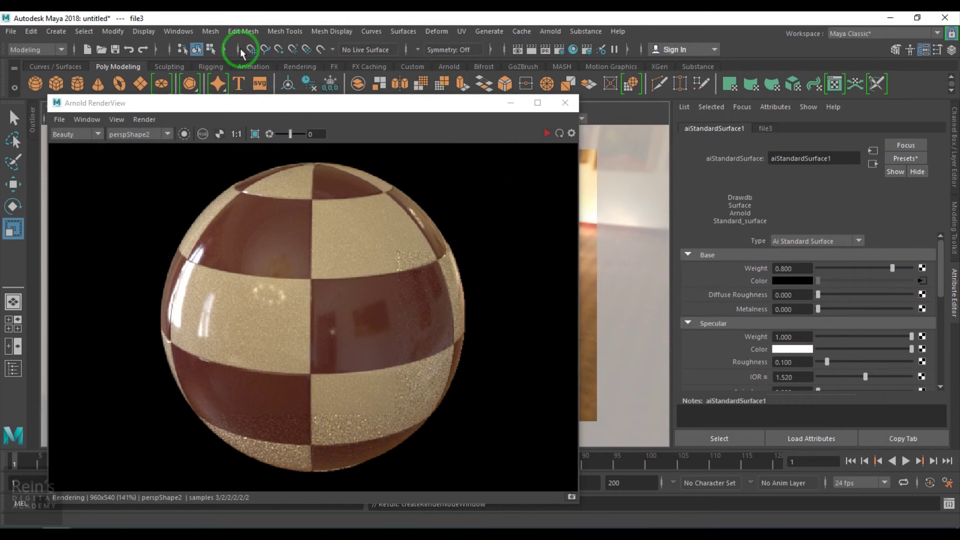
click(573, 49)
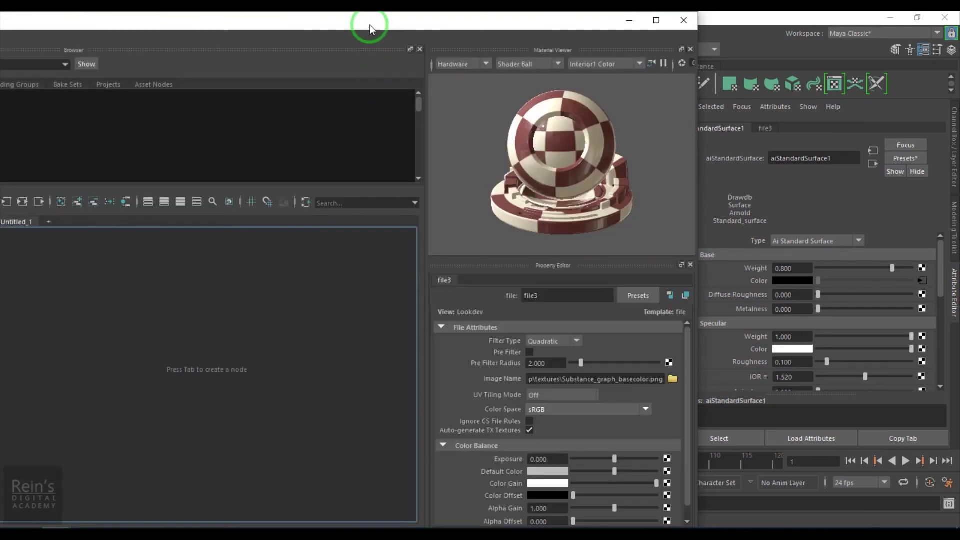
- Graph the material's network in Hypershade and add a new file4 texture node
drag(365, 26, 681, 21)
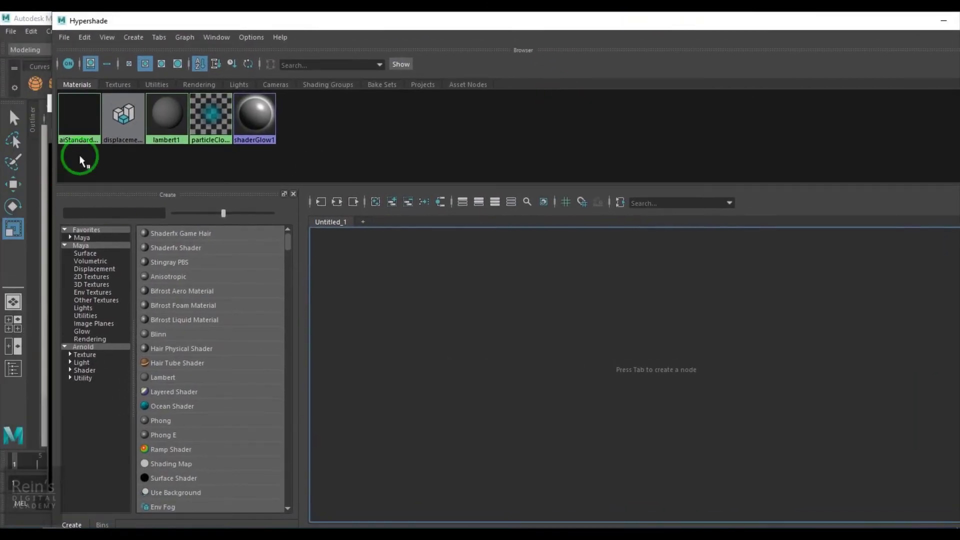
right_drag(81, 113, 97, 143)
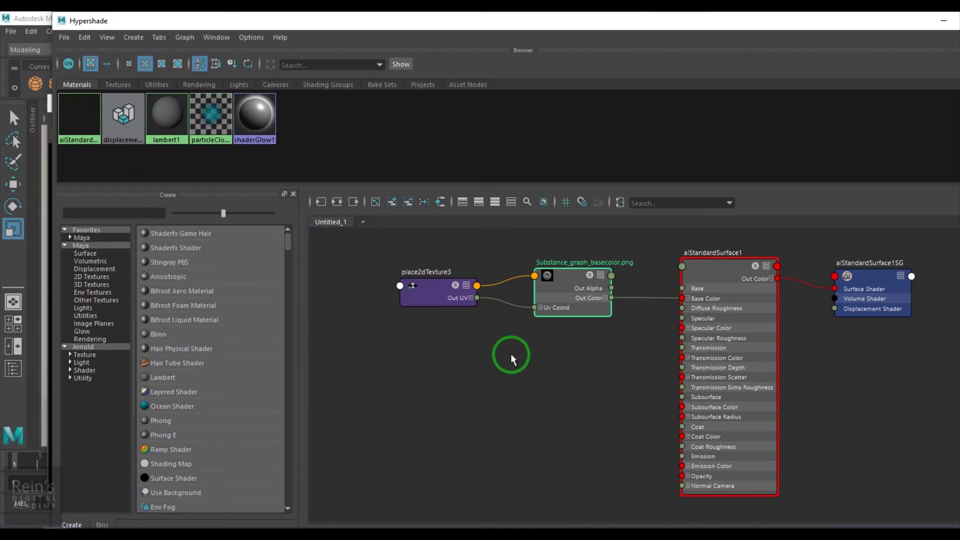
click(94, 278)
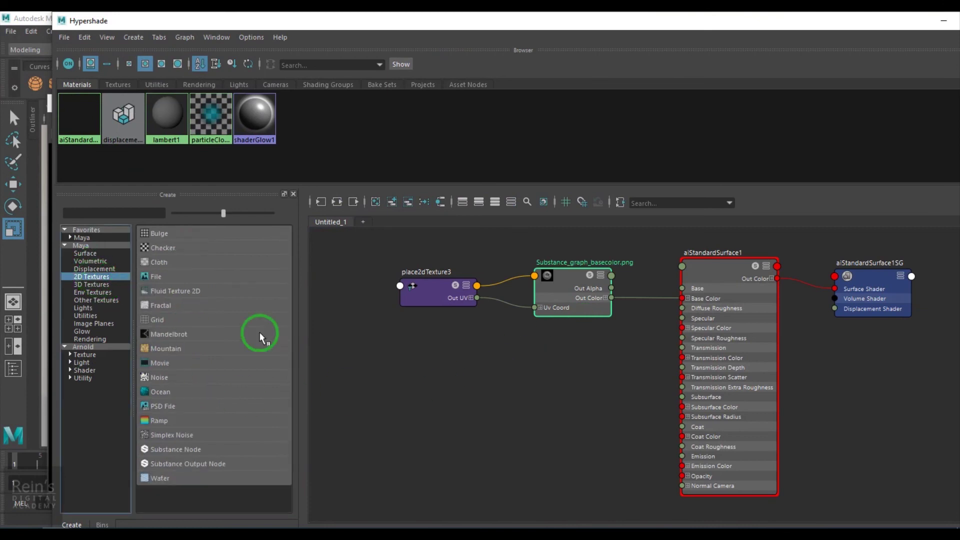
click(170, 277)
click(501, 410)
drag(595, 443, 619, 410)
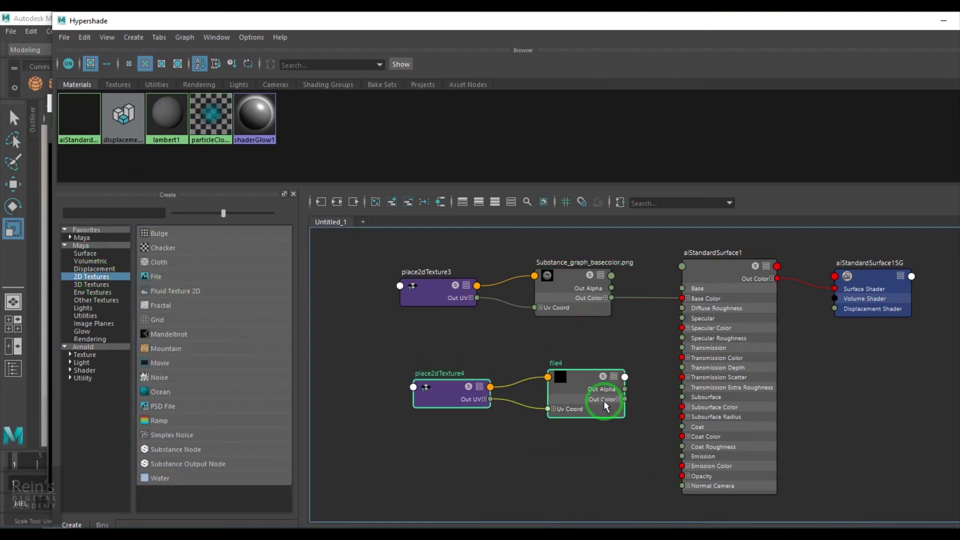
drag(769, 20, 529, 75)
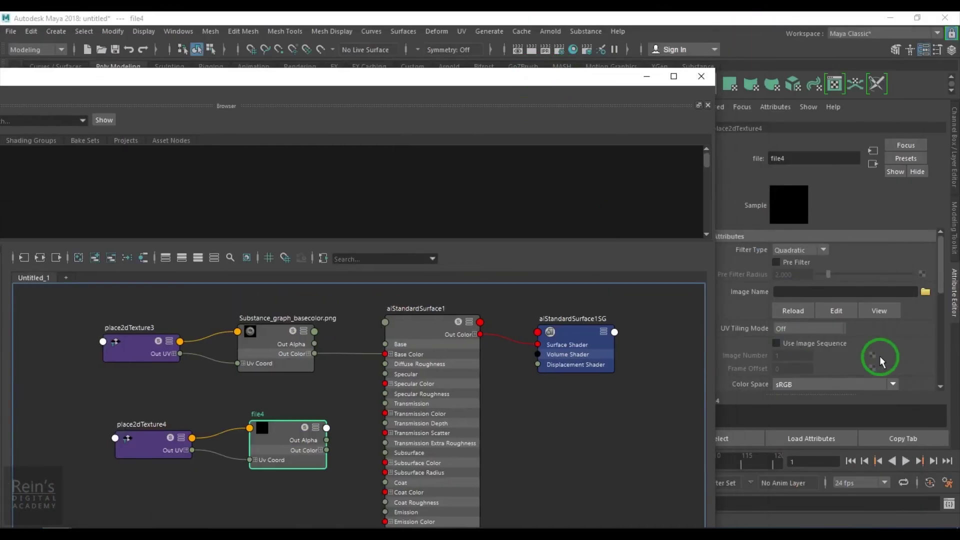
- Load Substance_graph_ambientocclusion.png into file4 and gather the nodes near aiStandardSurface1
click(926, 291)
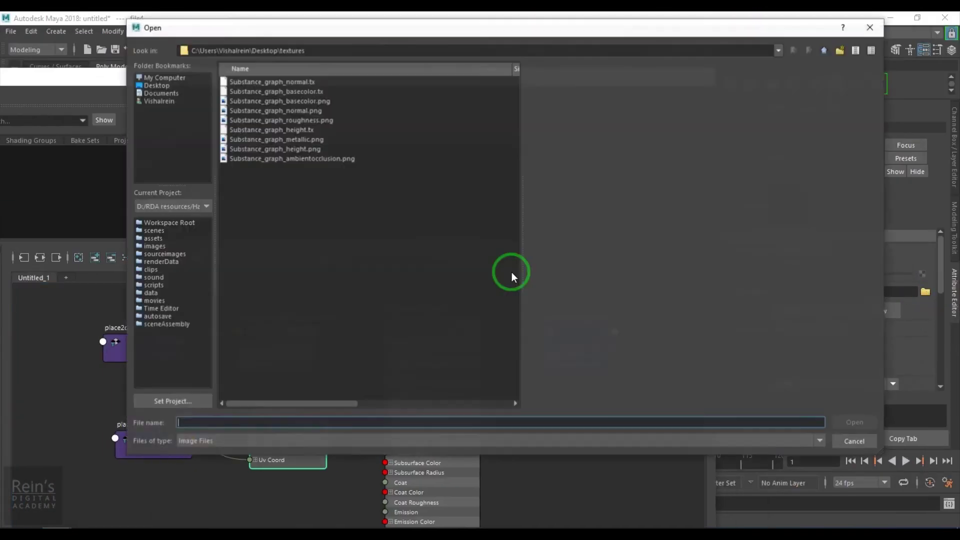
click(296, 158)
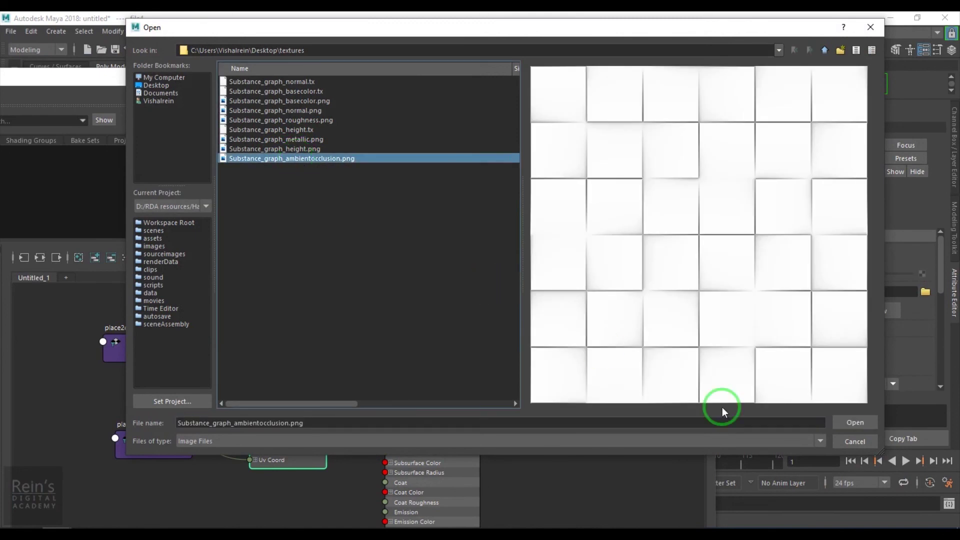
click(853, 423)
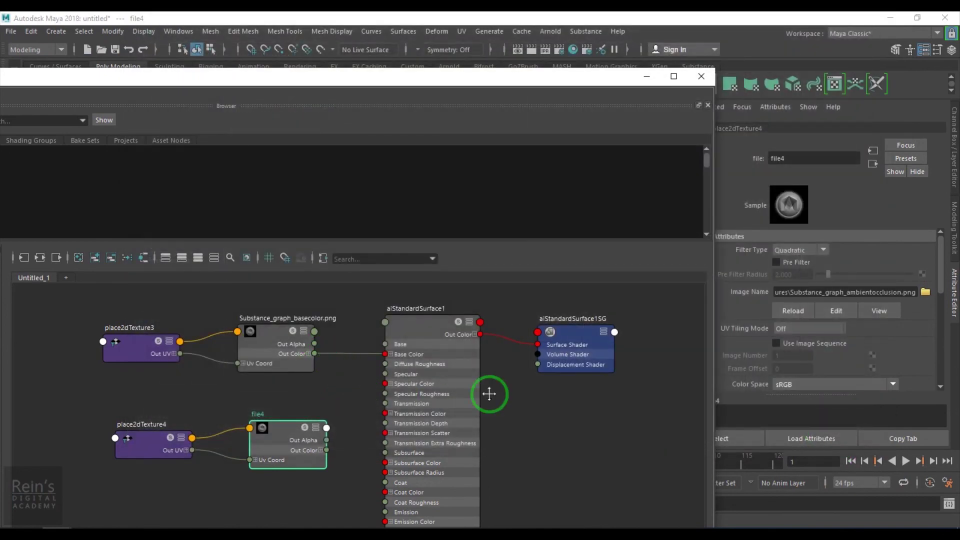
alt+middle_drag(489, 393, 534, 391)
drag(300, 300, 324, 442)
- Create a colorComposite1 node in the graph by typing its name
click(414, 380)
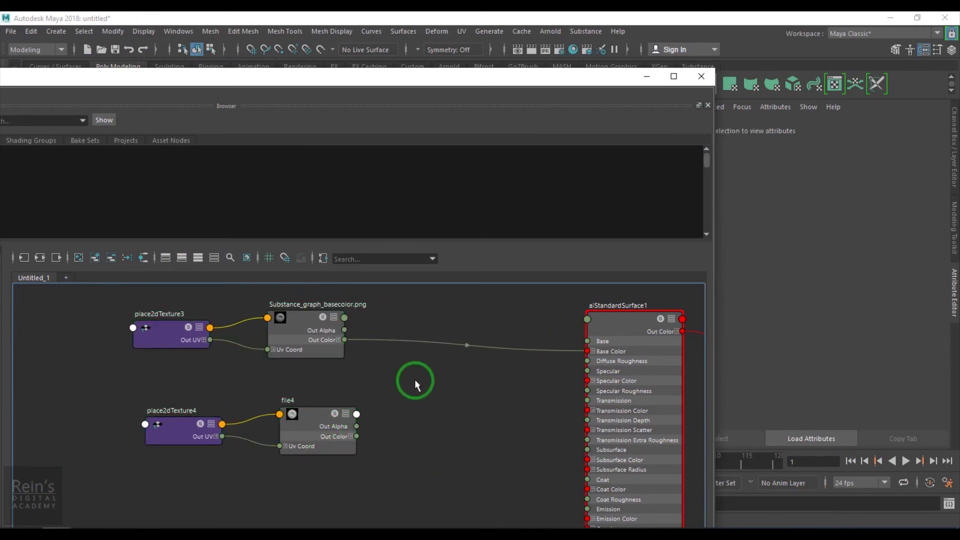
key(Tab)
text(c)
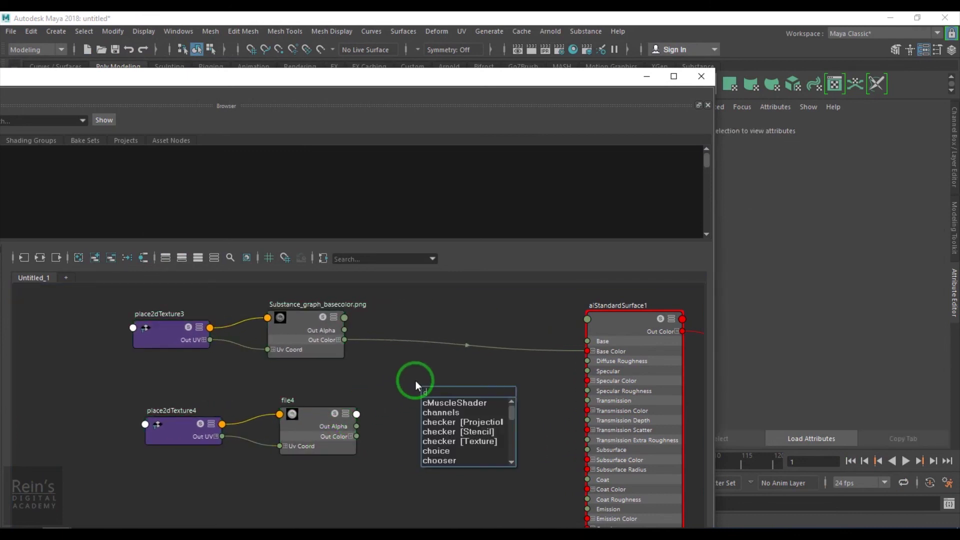
text(o)
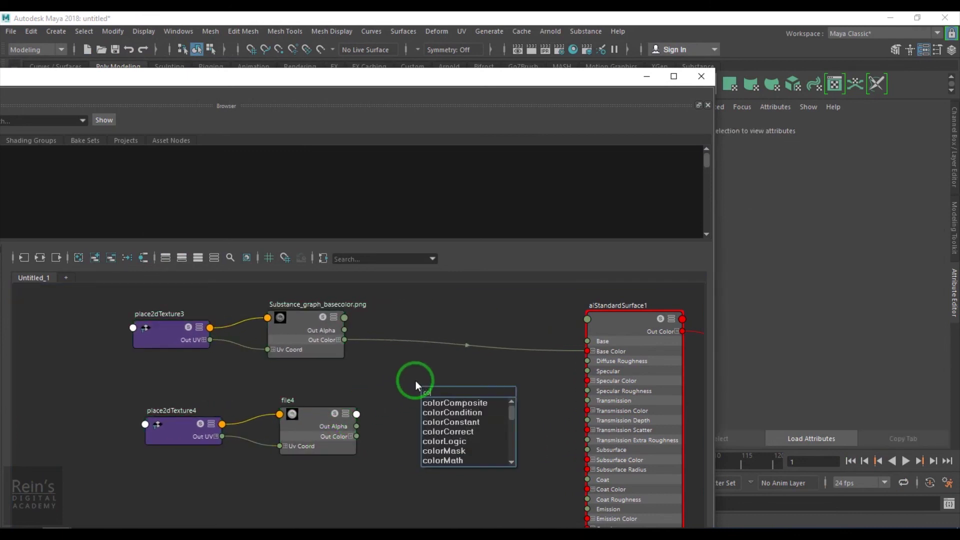
click(454, 403)
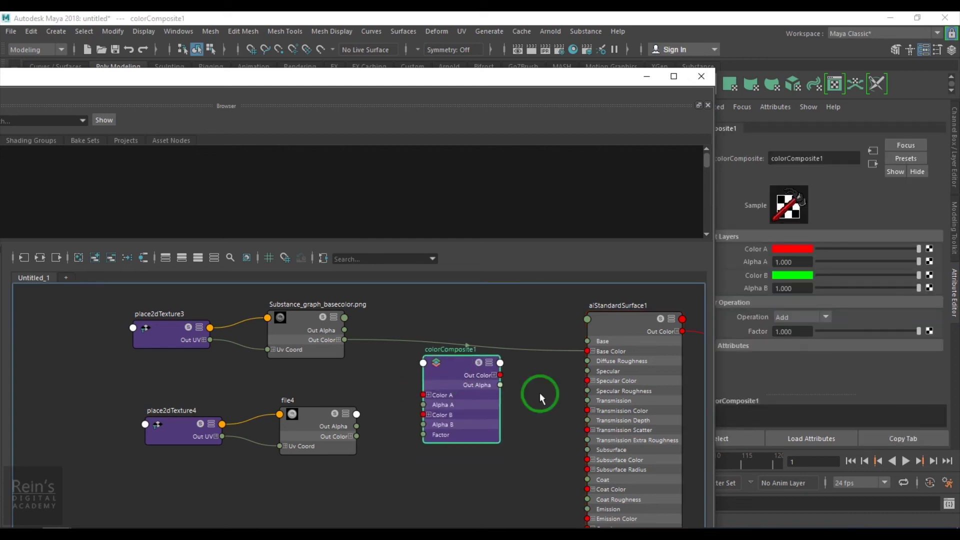
click(805, 316)
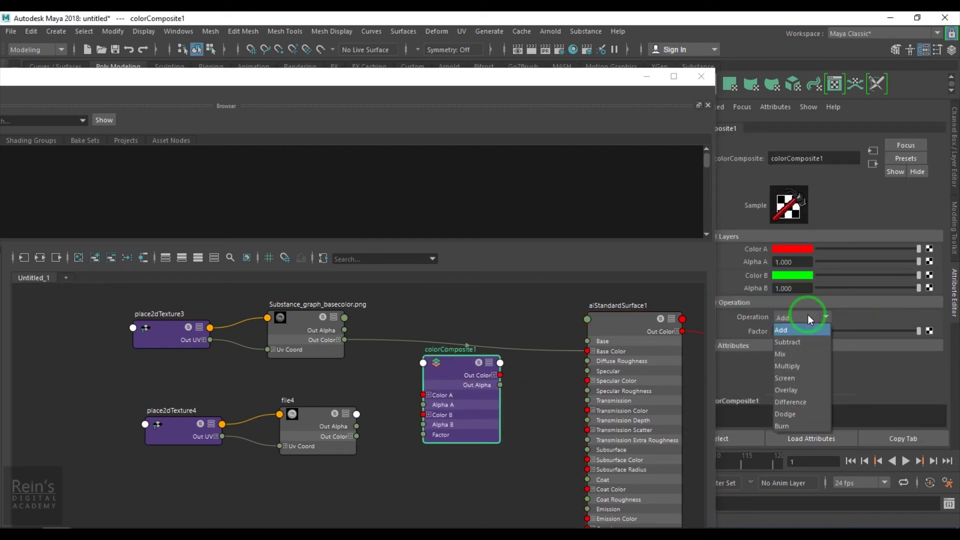
click(407, 392)
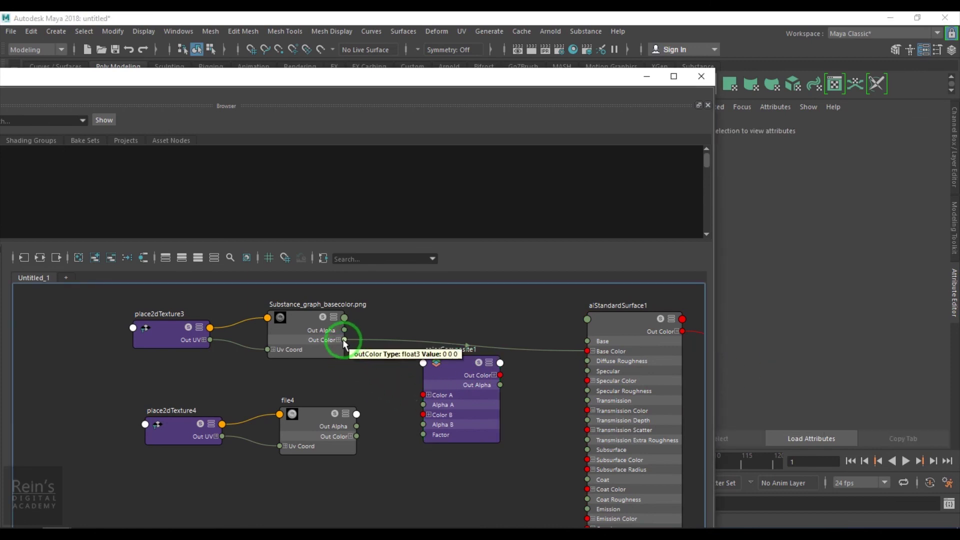
- Wire basecolor to Color A, file4 to Color B, and colorComposite1 into Base Color, then re-render
drag(347, 339, 425, 395)
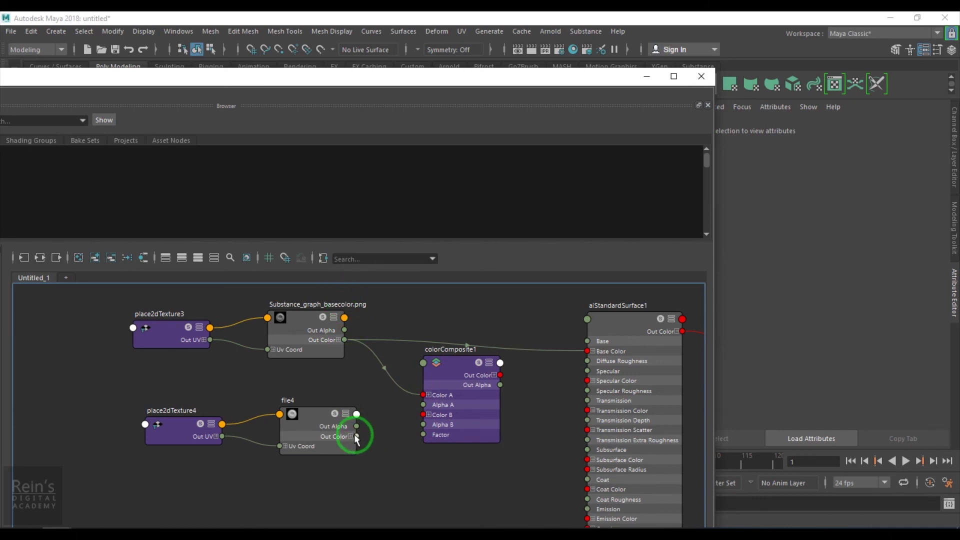
drag(356, 438, 427, 415)
click(451, 368)
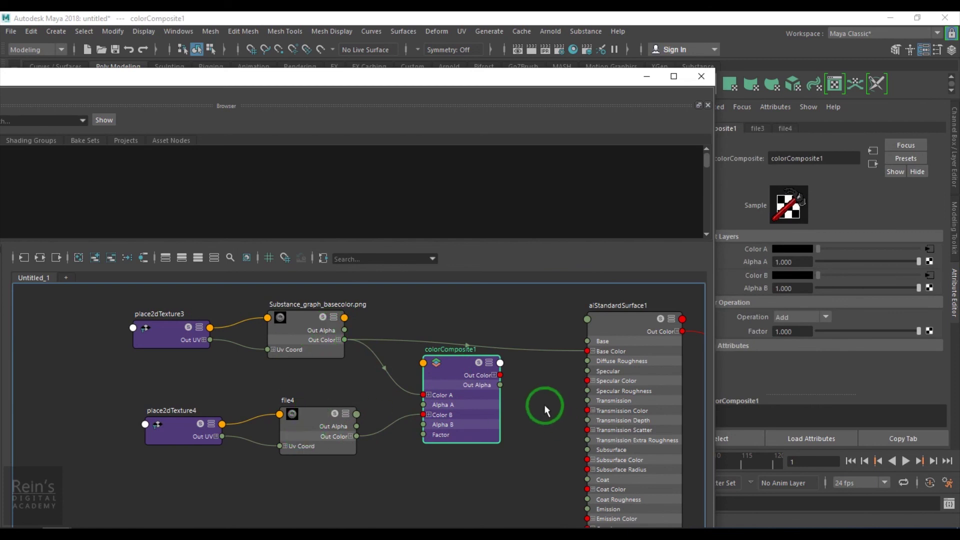
drag(500, 375, 588, 350)
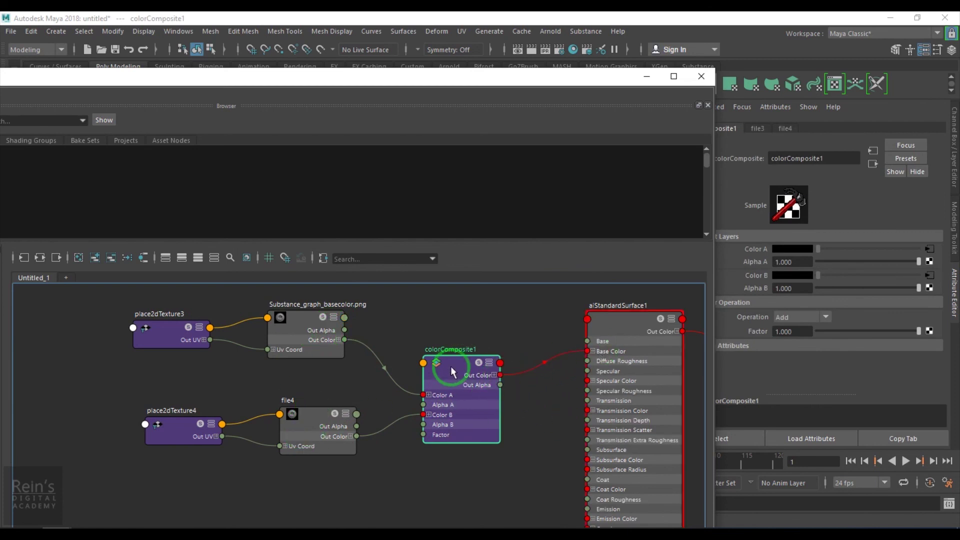
click(646, 78)
click(546, 133)
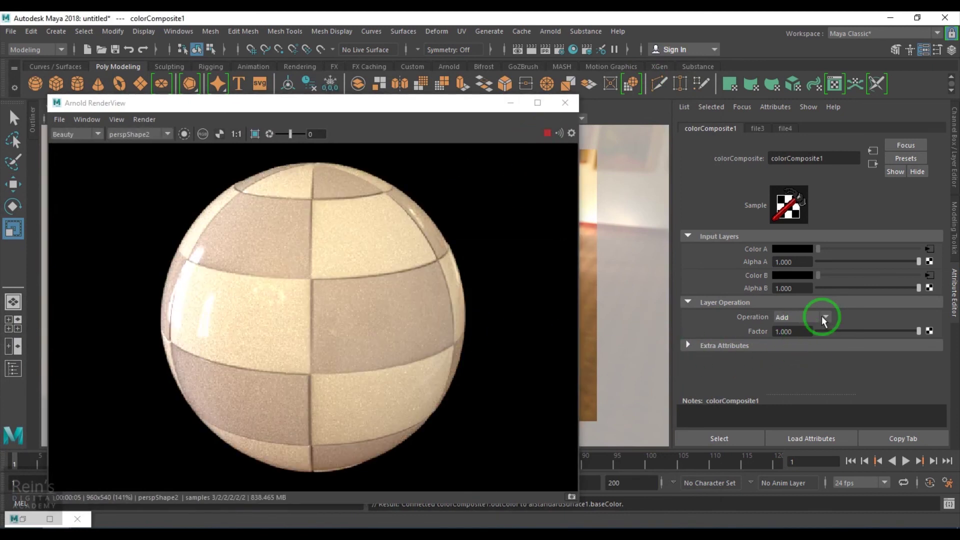
- Switch colorComposite1 to Multiply, stop the render, and scroll aiStandardSurface1 to Specular Roughness
mouse_move(822, 316)
mouse_down()
mouse_move(796, 389)
mouse_move(801, 366)
mouse_up()
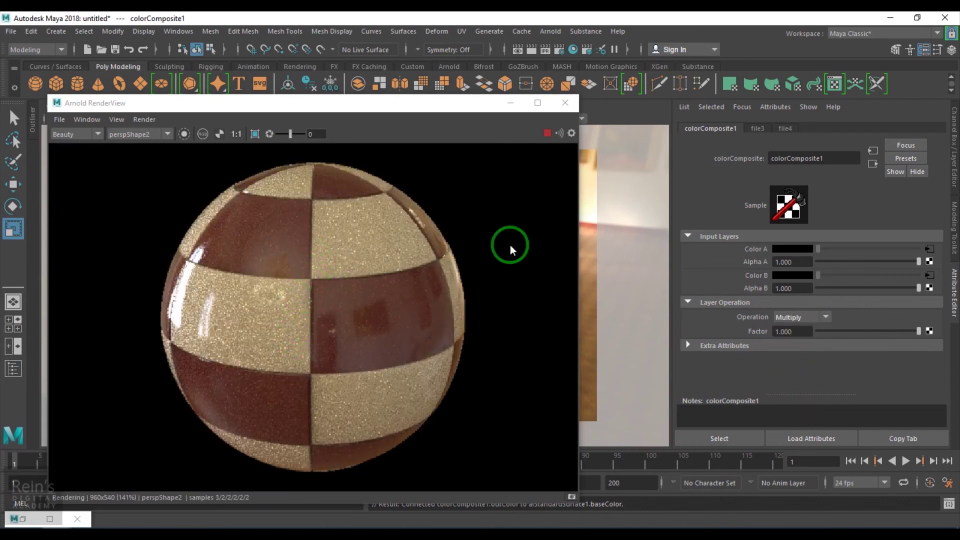
click(547, 133)
click(872, 164)
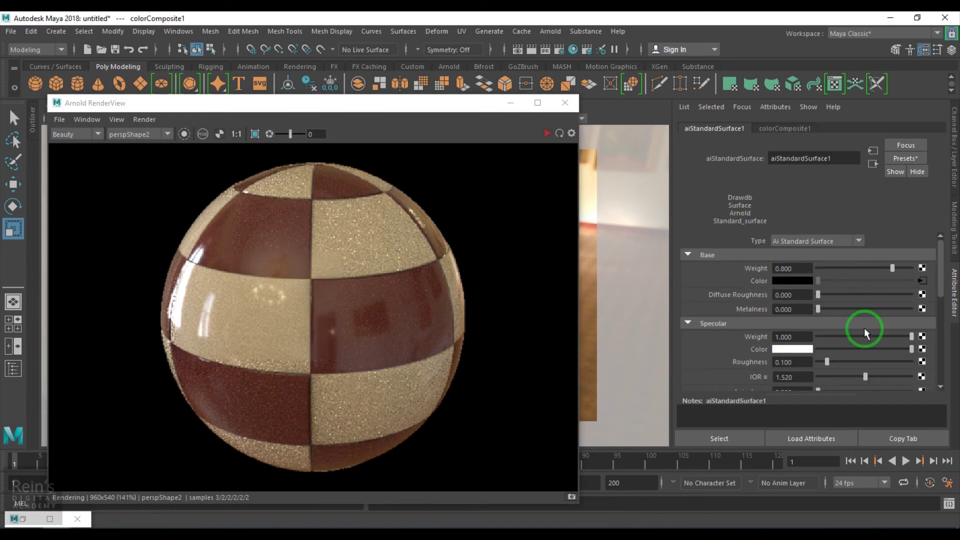
scroll(852, 334, down, 2)
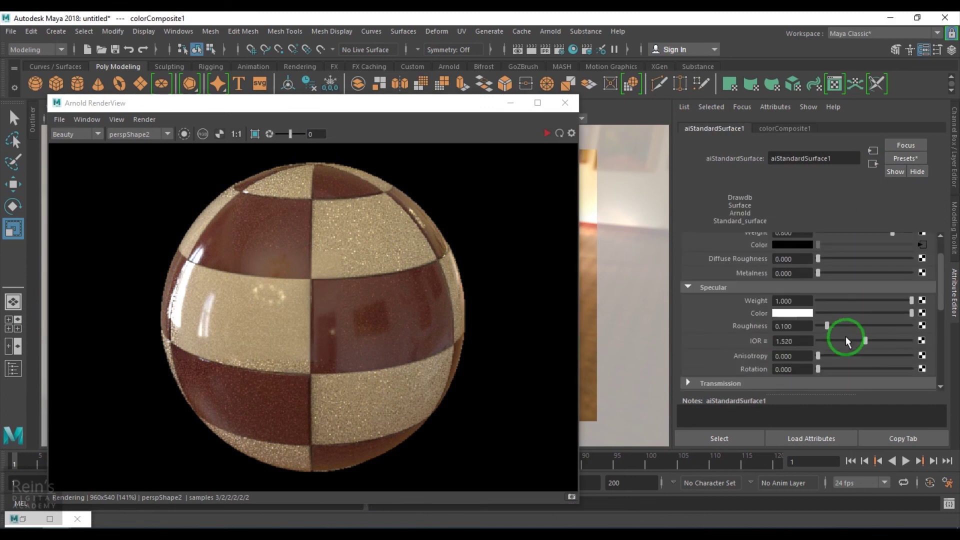
- Map Substance_graph_roughness.png into Specular Roughness through a new file5 texture
click(922, 326)
click(441, 283)
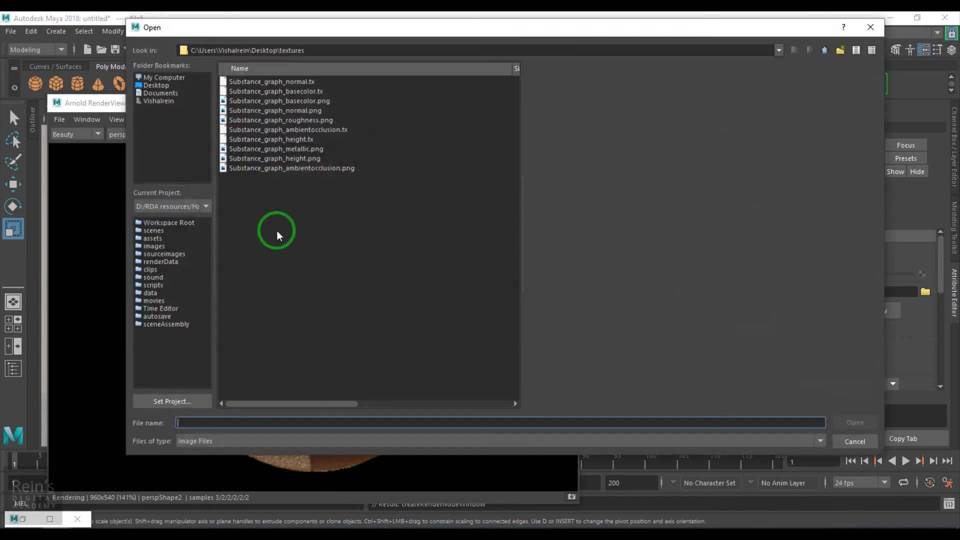
click(305, 158)
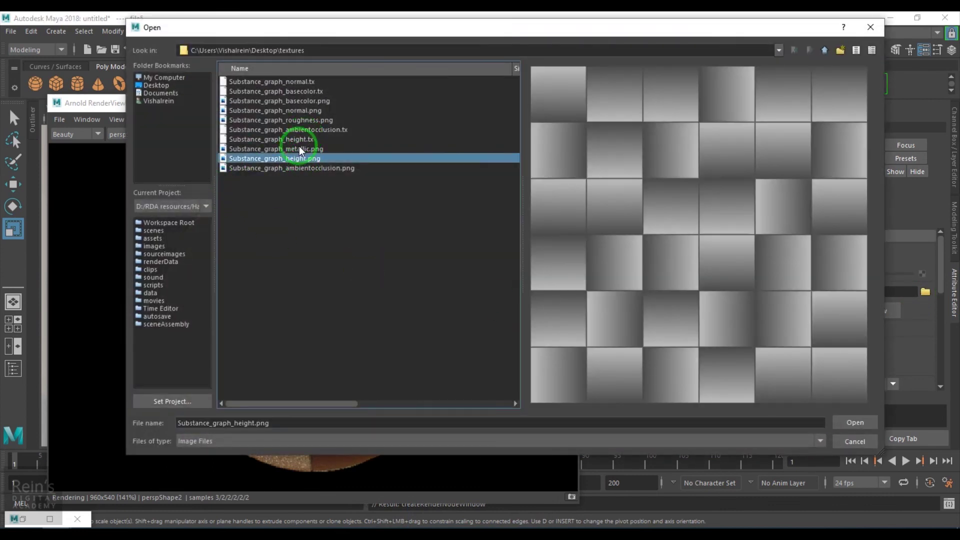
click(308, 120)
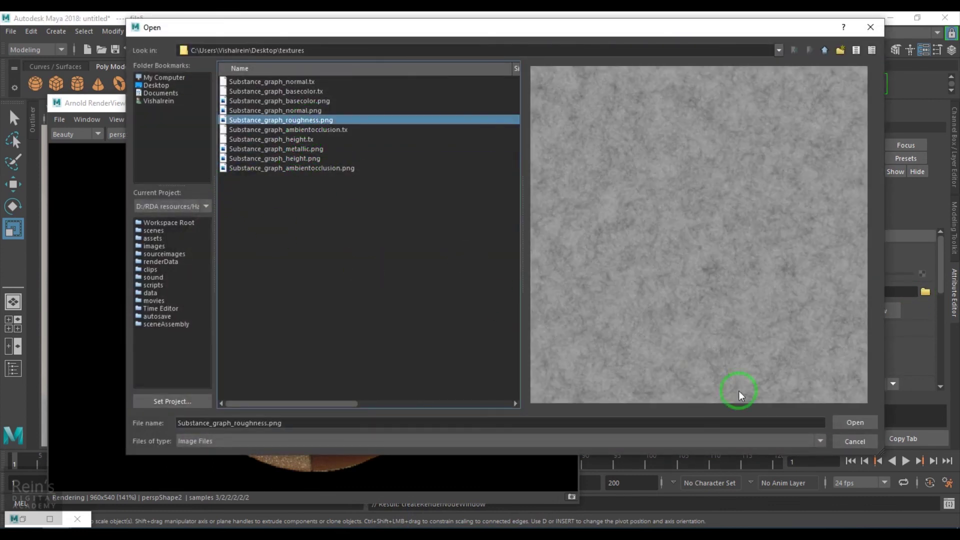
click(845, 423)
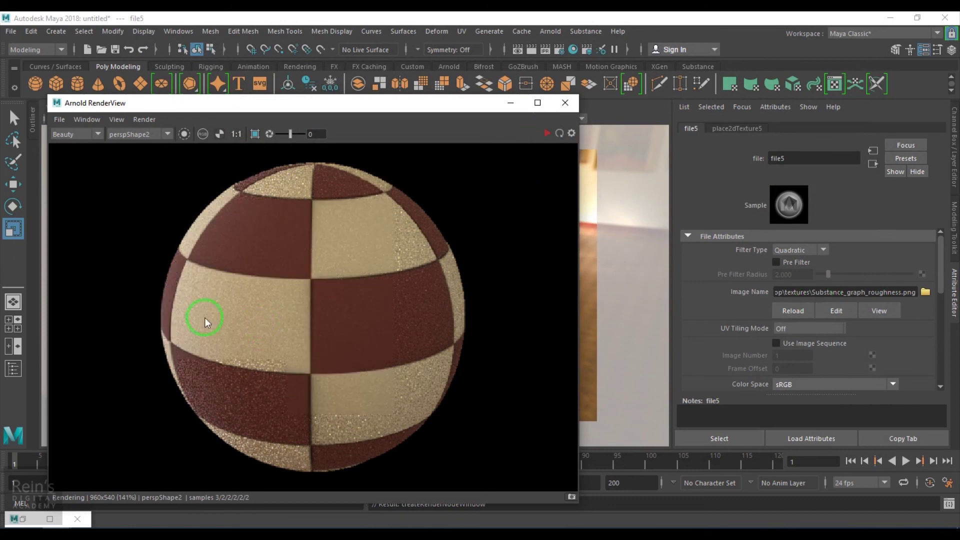
drag(358, 105, 560, 88)
- Restore the node graph and separate file5 from place2dTexture5
click(19, 519)
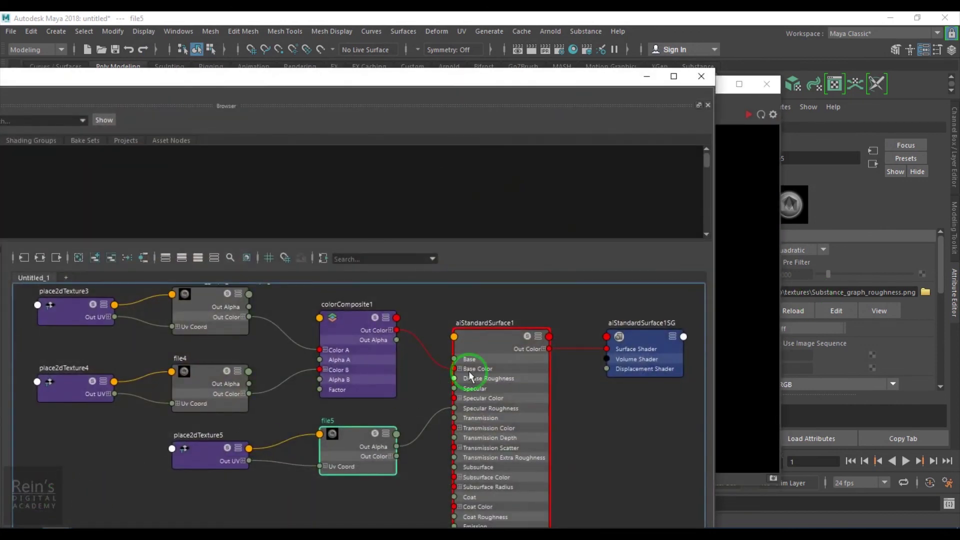
alt+middle_drag(375, 508, 497, 444)
click(353, 388)
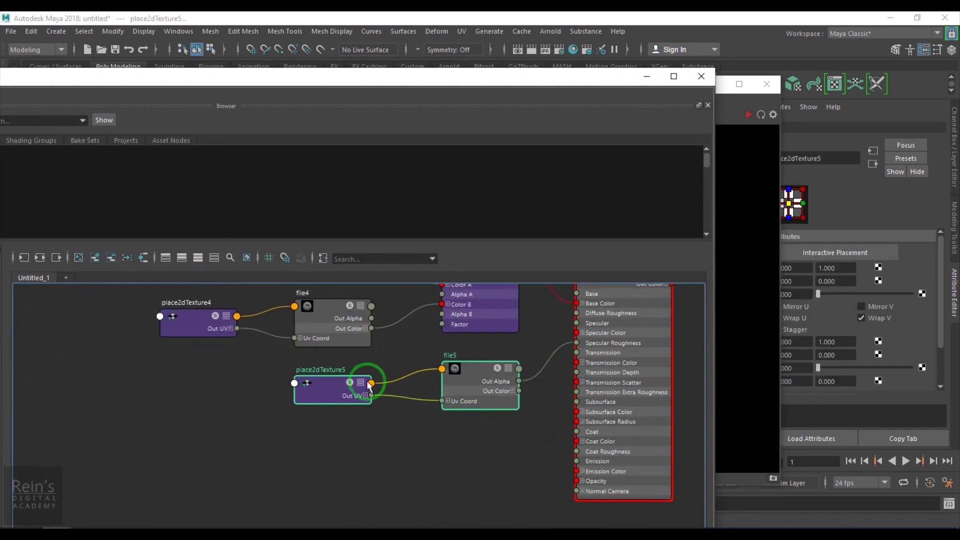
drag(462, 391, 340, 416)
drag(343, 381, 208, 403)
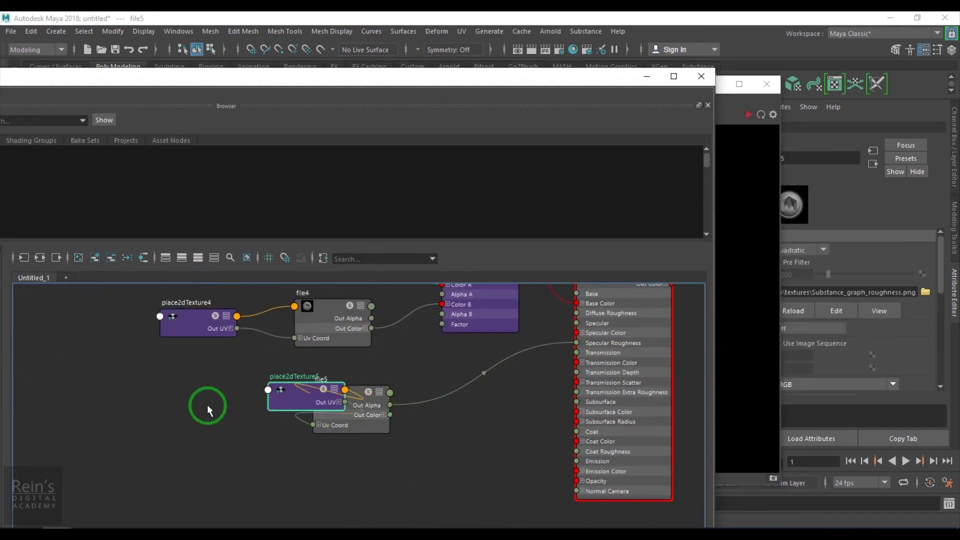
click(482, 427)
- Create an aiColorCorrect1 node and connect file5's Out Color to its Input
text(colorc)
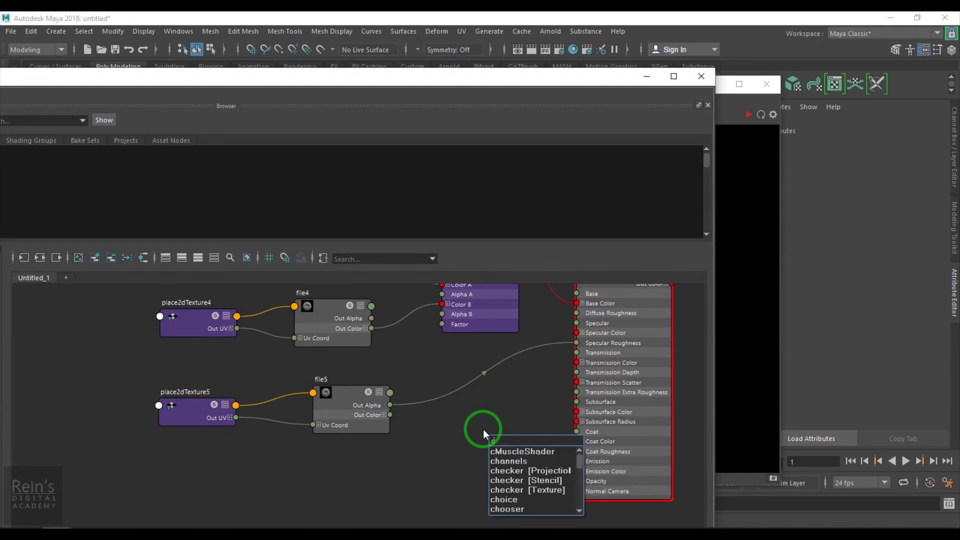
key(Down)
key(Down)
key(Down)
key(Down)
key(Down)
key(Down)
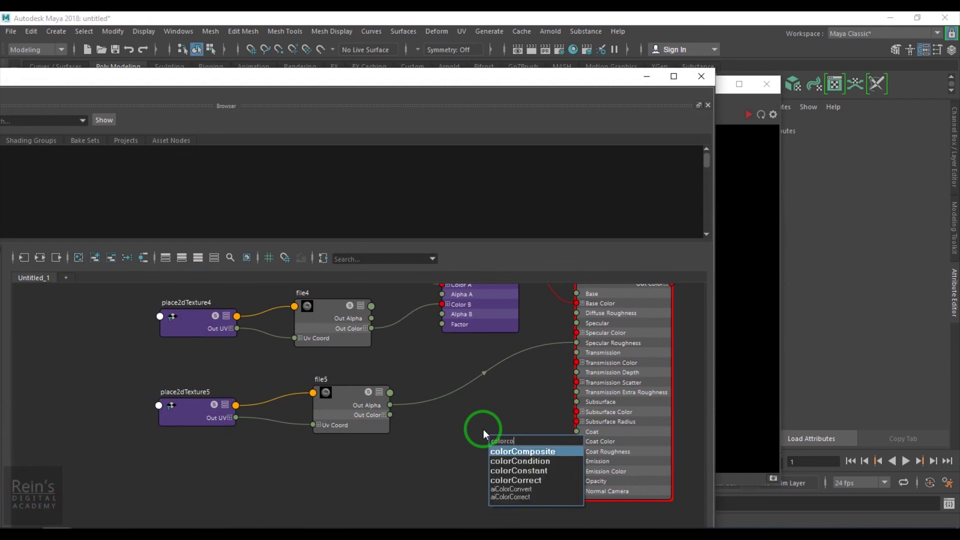
key(Return)
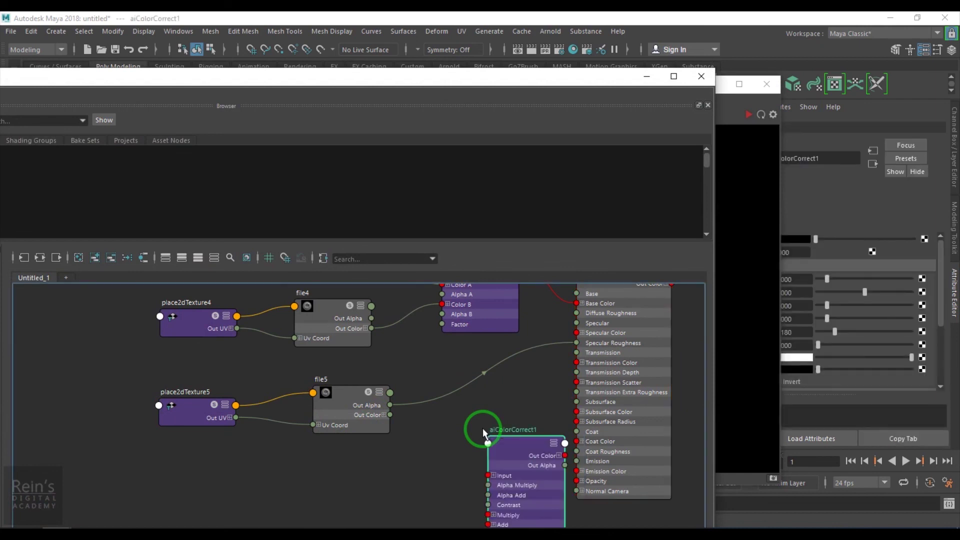
drag(509, 453, 475, 392)
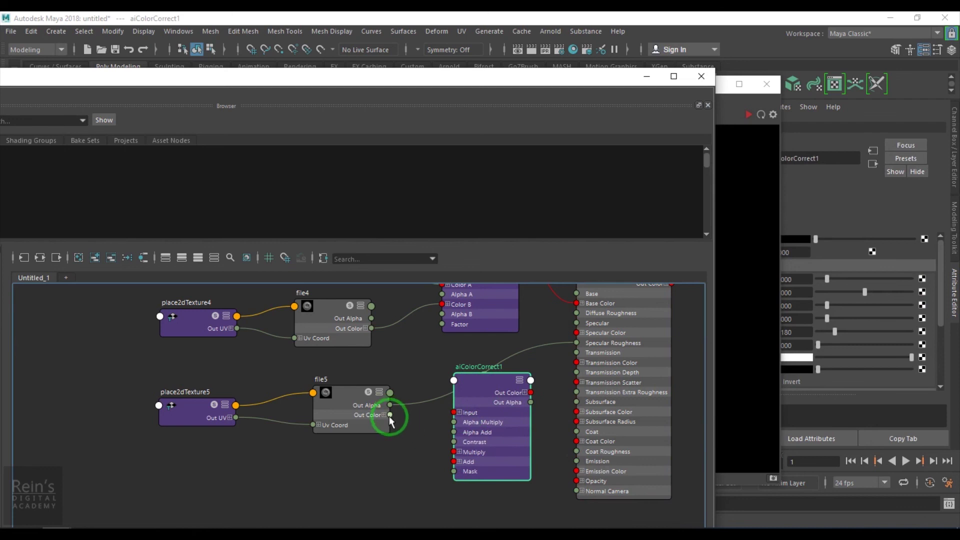
drag(412, 418, 454, 412)
- Feed aiColorCorrect1's Out Color R into the shader's Specular Roughness
alt+middle_drag(489, 421, 326, 435)
drag(306, 392, 268, 392)
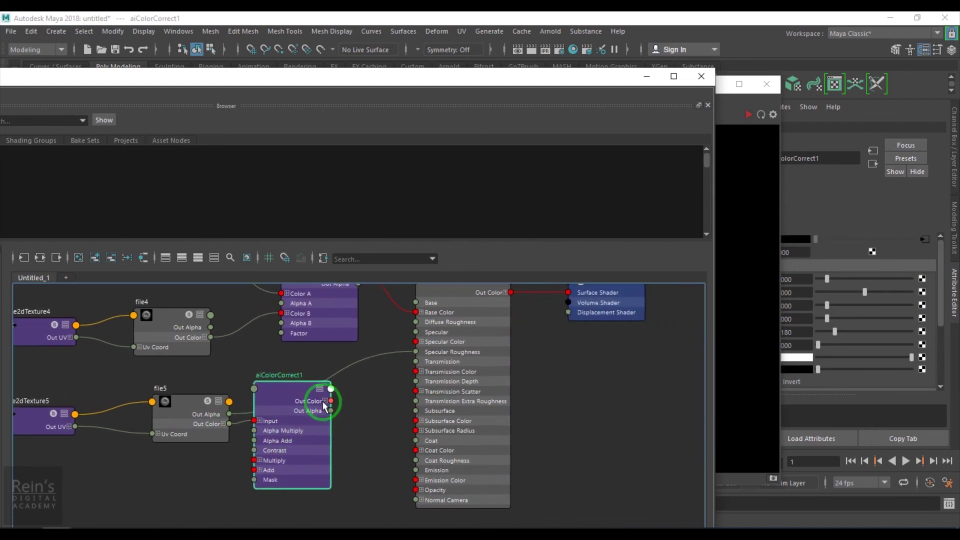
click(325, 400)
drag(331, 411, 417, 352)
click(647, 77)
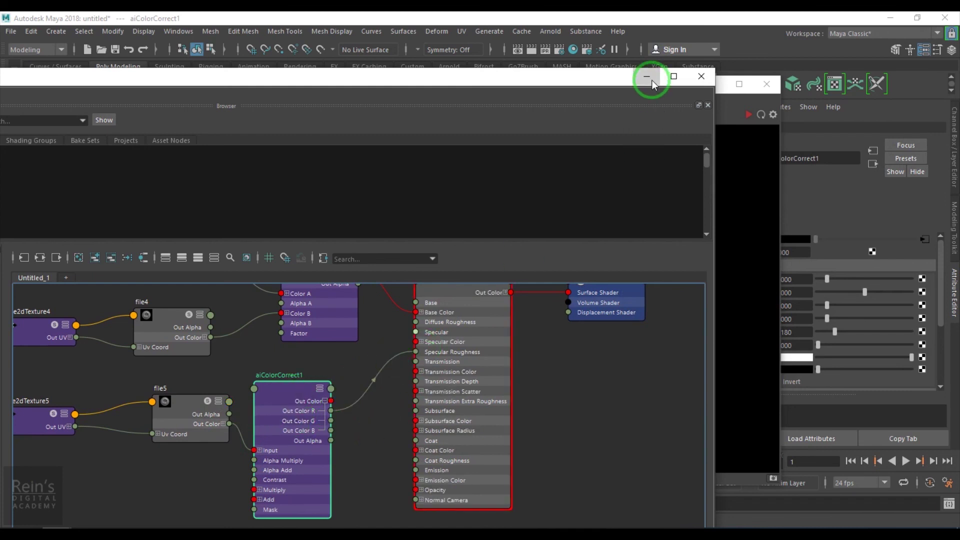
click(701, 129)
- Lower aiColorCorrect1's gamma, then raise it back above 1 while watching the render
drag(599, 94, 491, 91)
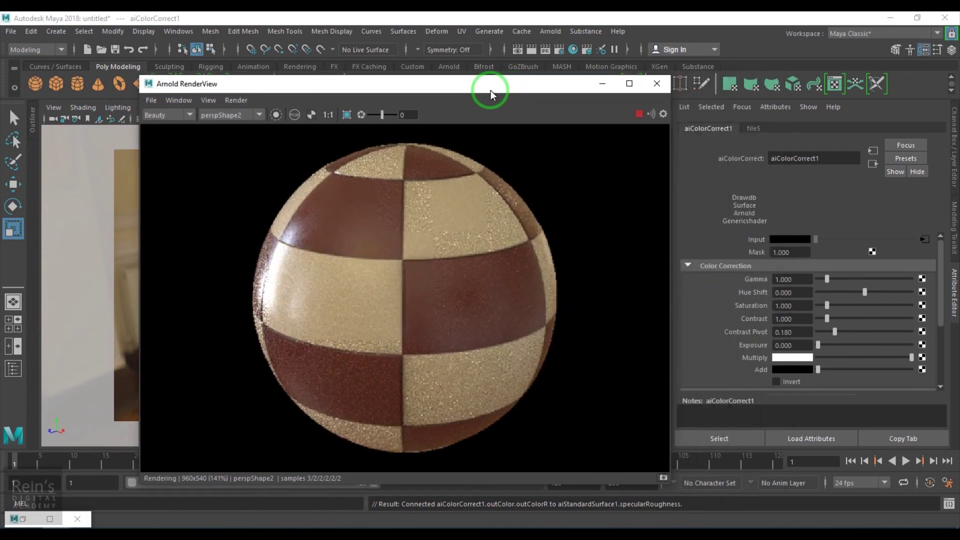
drag(826, 279, 820, 281)
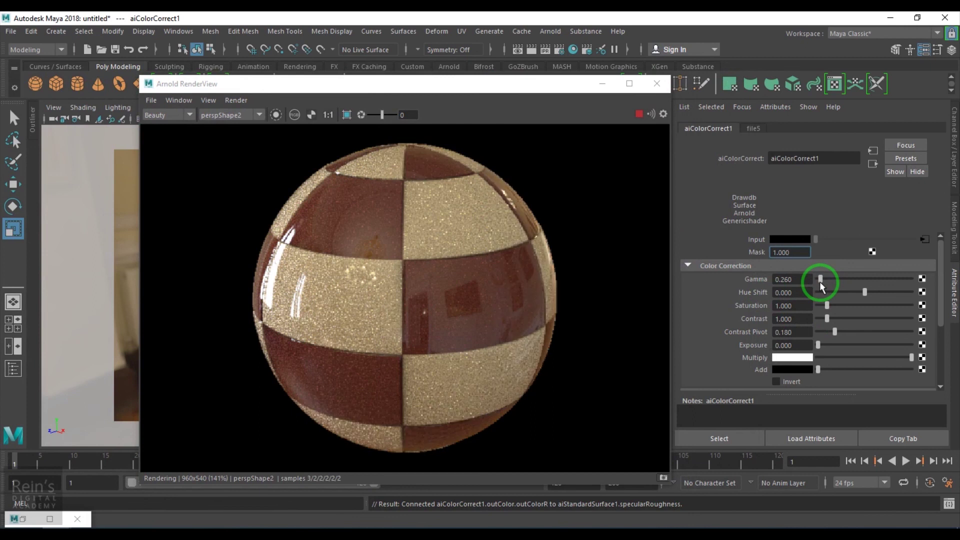
drag(819, 281, 829, 283)
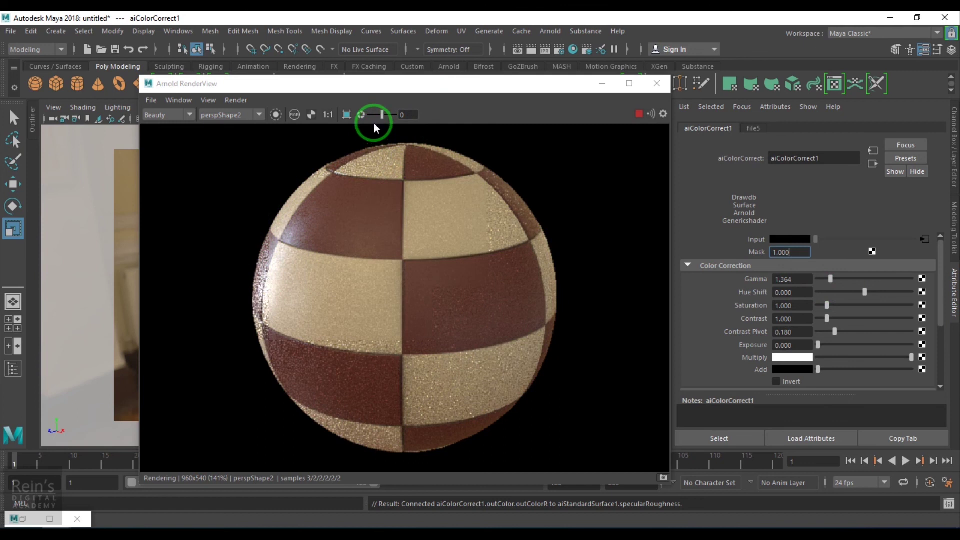
- Stop the interactive render and bring up the Render Settings window
drag(392, 82, 608, 76)
alt+drag(279, 285, 337, 285)
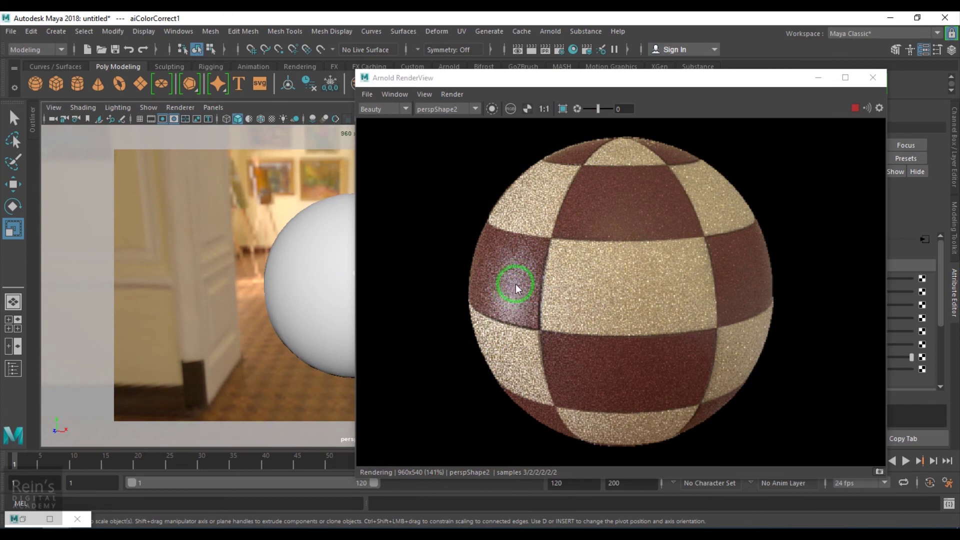
scroll(505, 308, up, 1)
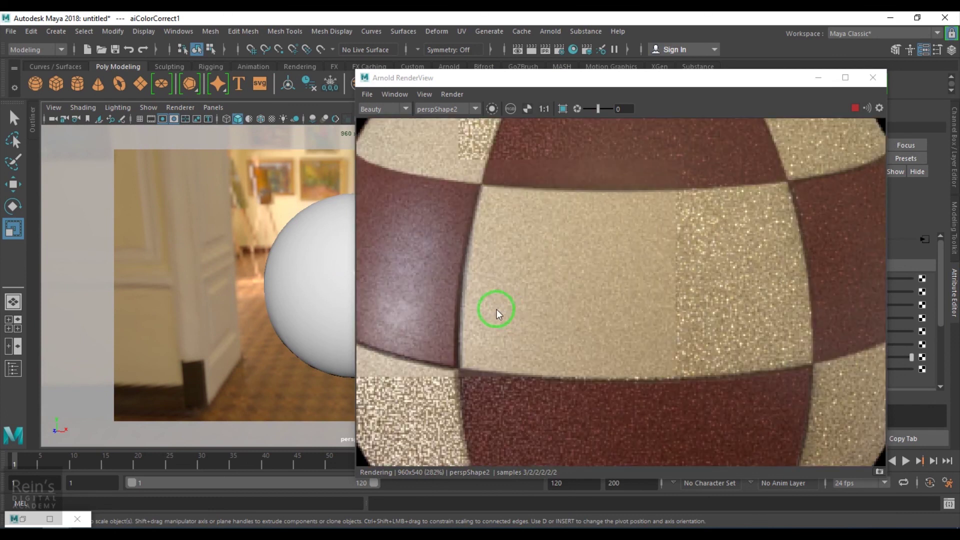
scroll(505, 283, down, 1)
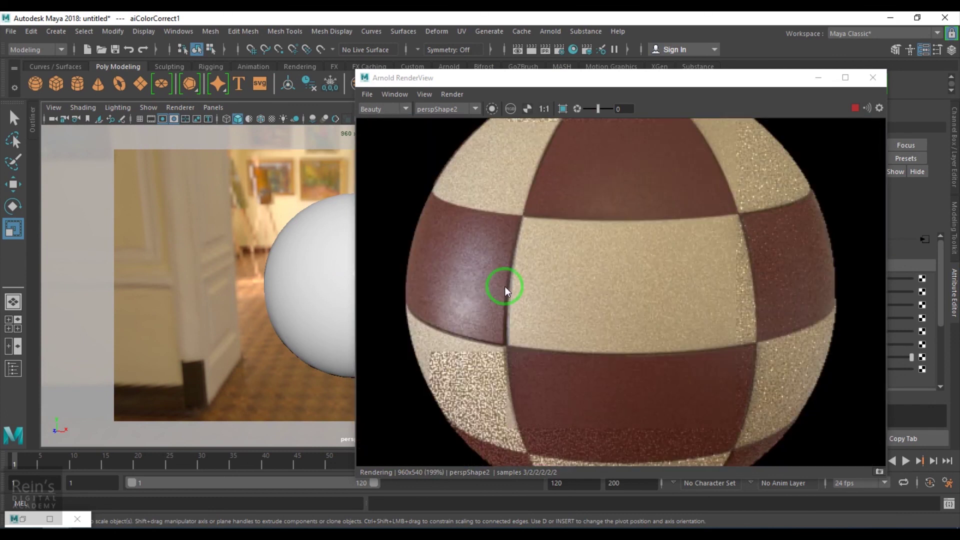
scroll(505, 286, down, 1)
click(853, 108)
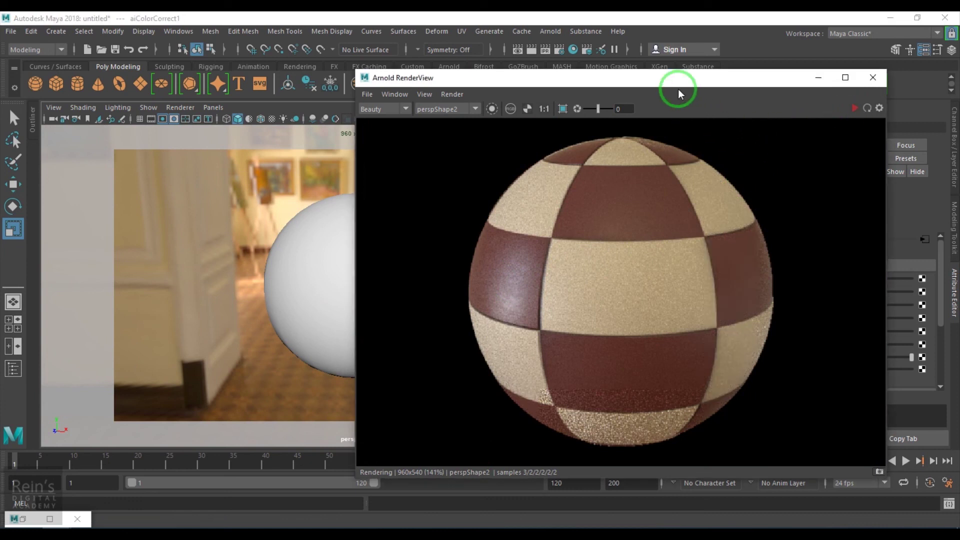
click(560, 50)
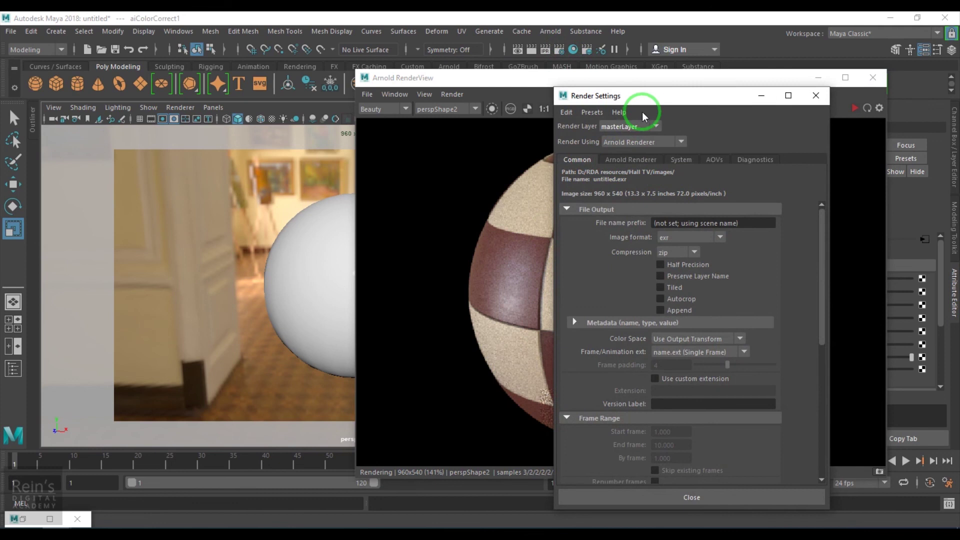
- Set Camera (AA) samples to 10 on the Arnold Renderer tab
drag(652, 98, 586, 62)
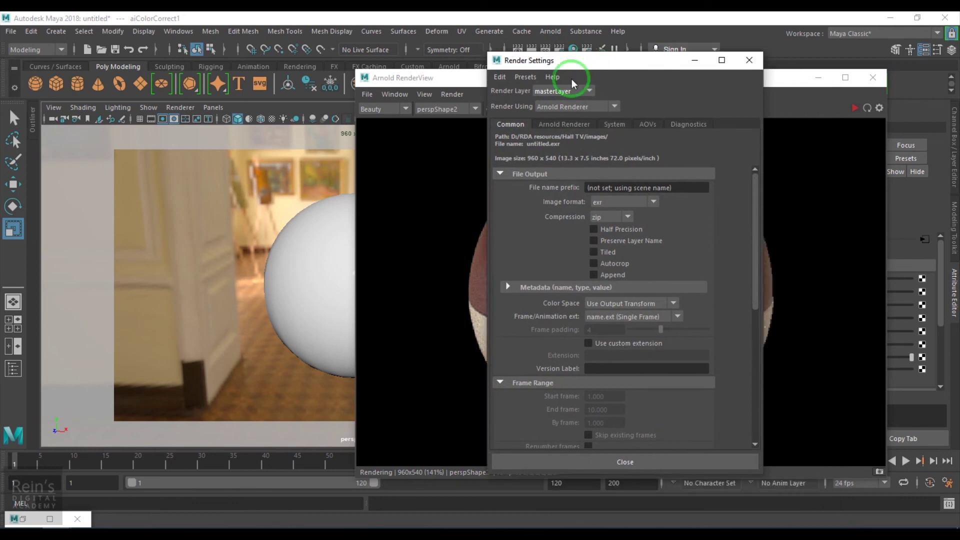
click(553, 124)
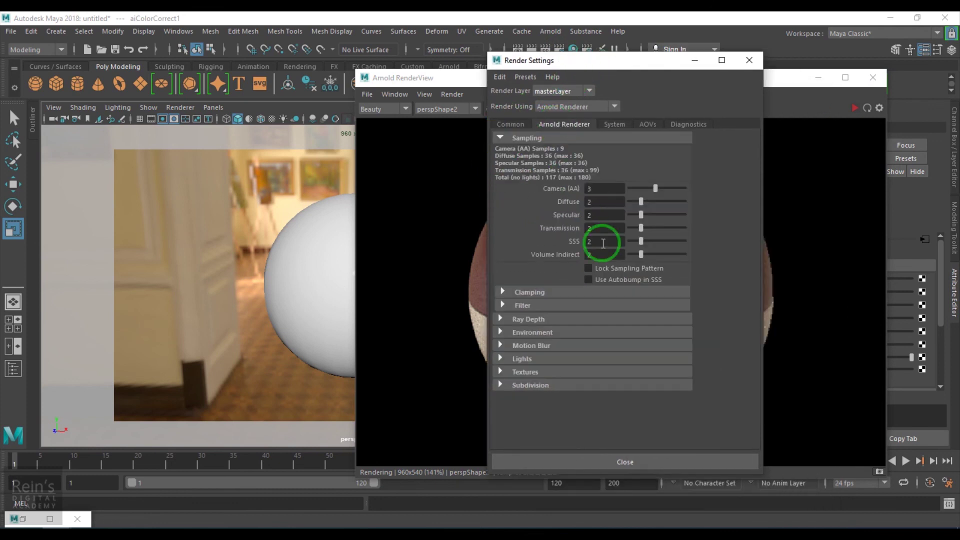
click(600, 188)
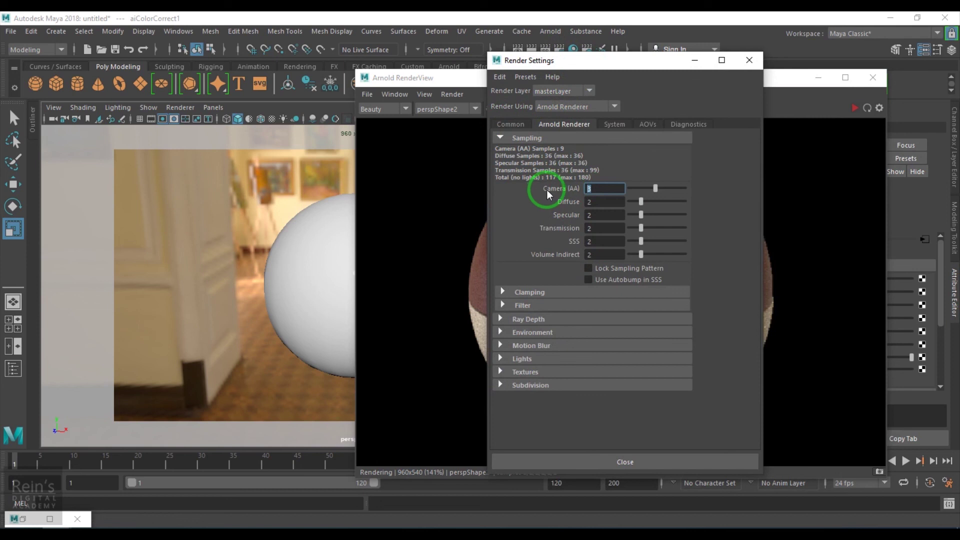
text(10)
key(Tab)
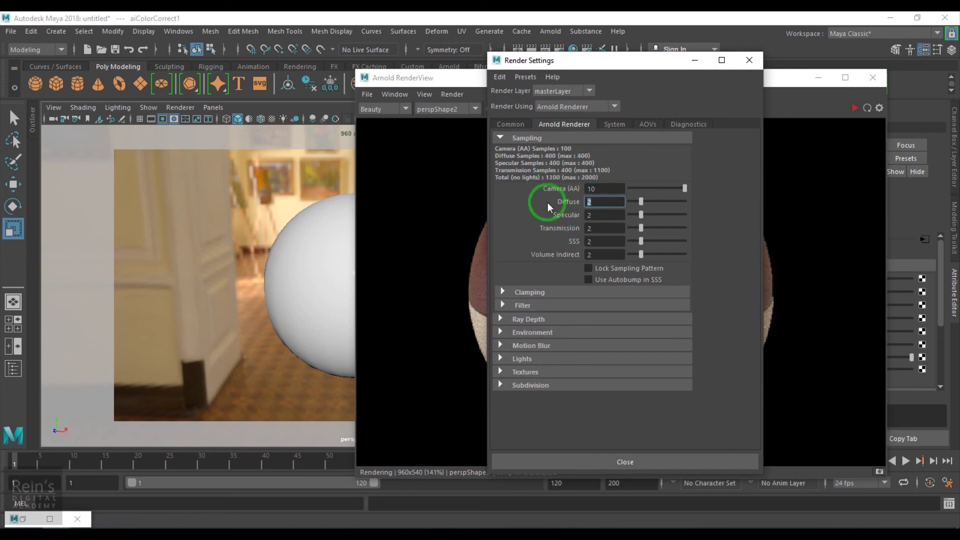
- Close Render Settings and re-render the sphere in Arnold RenderView at 10 samples
click(749, 60)
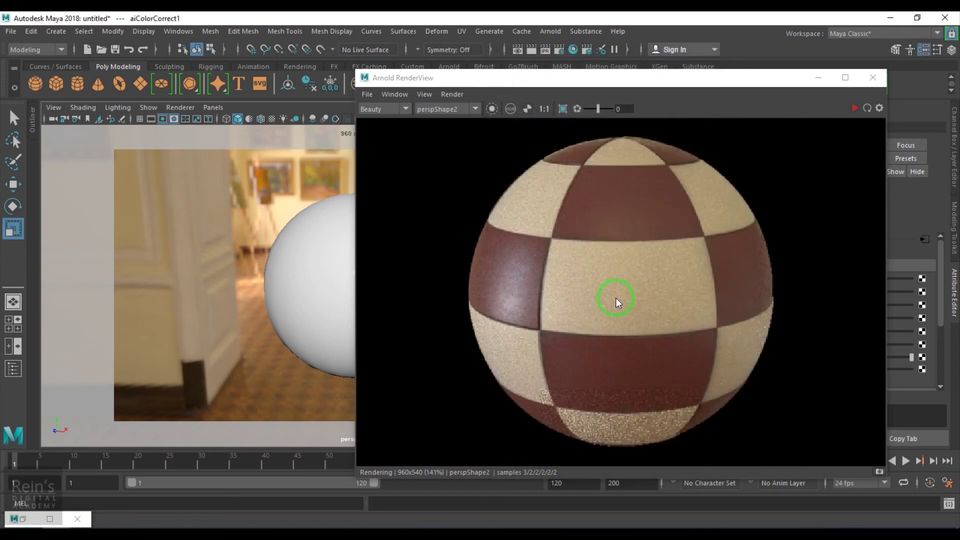
scroll(615, 298, up, 5)
key(f)
click(854, 108)
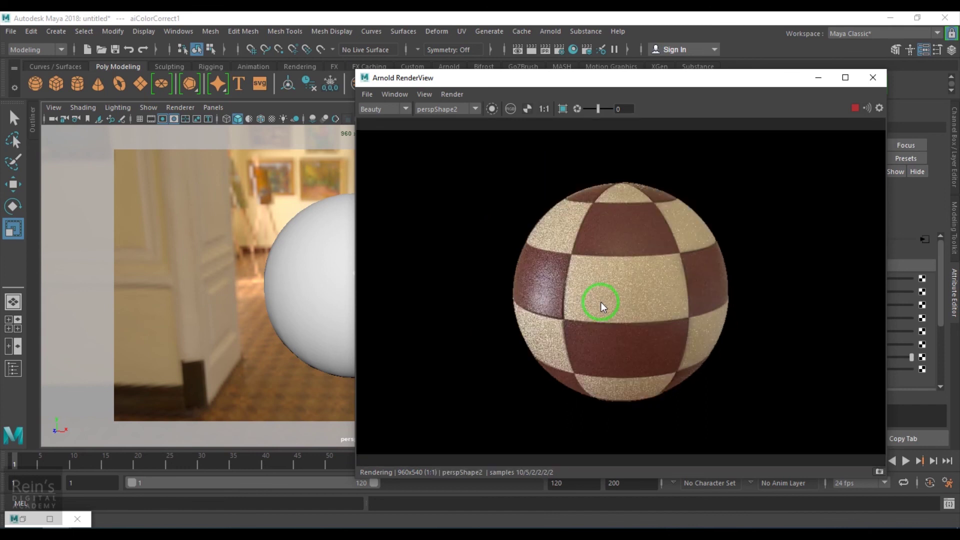
scroll(601, 302, down, 2)
scroll(601, 302, up, 2)
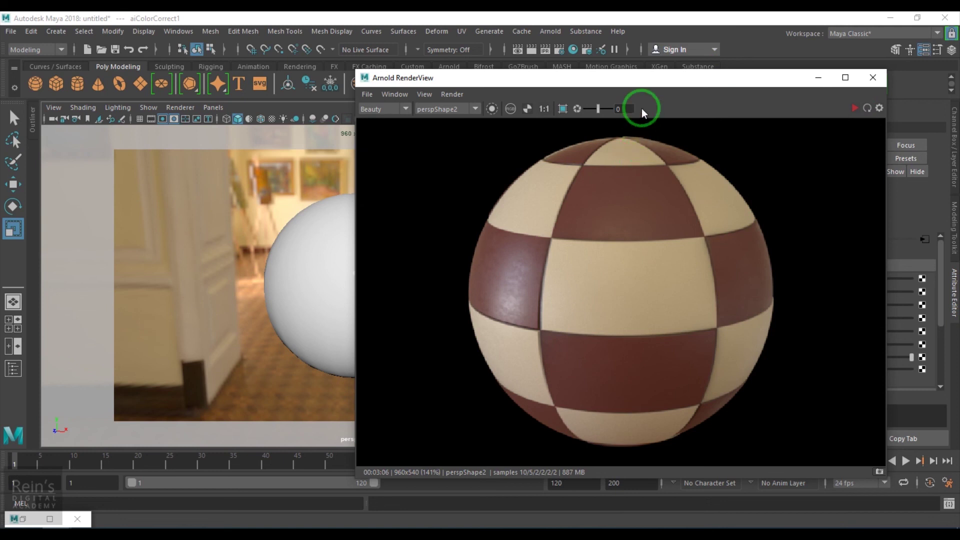
- Maximize the Arnold RenderView and show the finished render at 1:1 size
double_click(651, 80)
scroll(499, 318, up, 3)
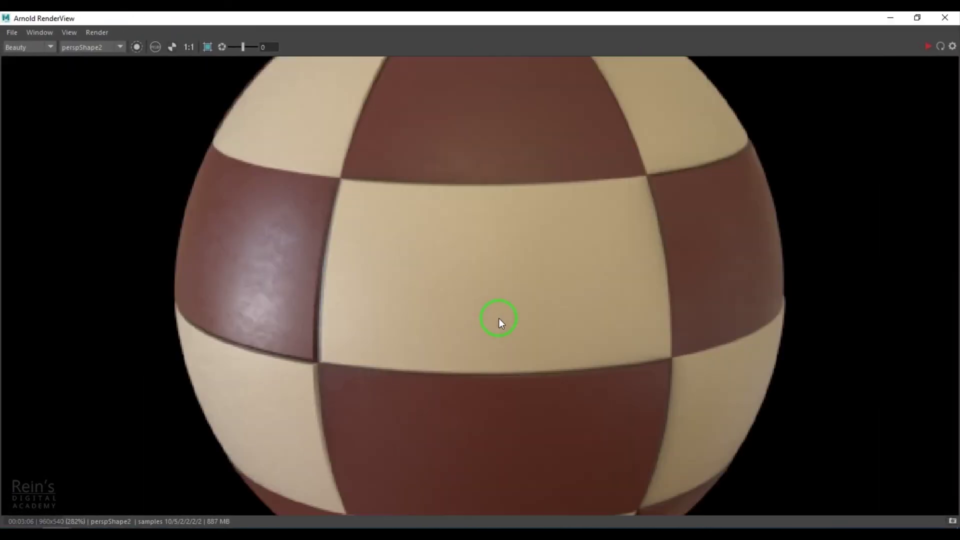
scroll(499, 318, down, 3)
click(189, 47)
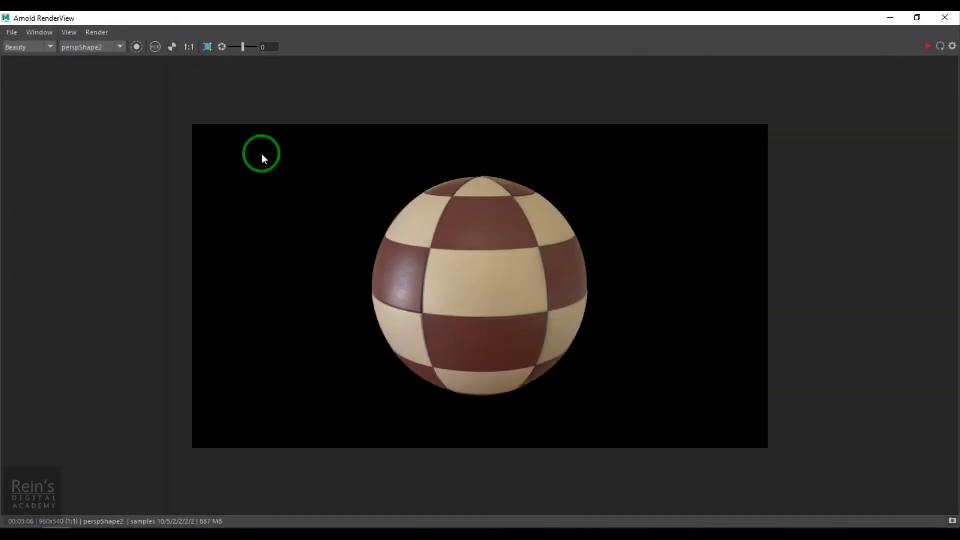